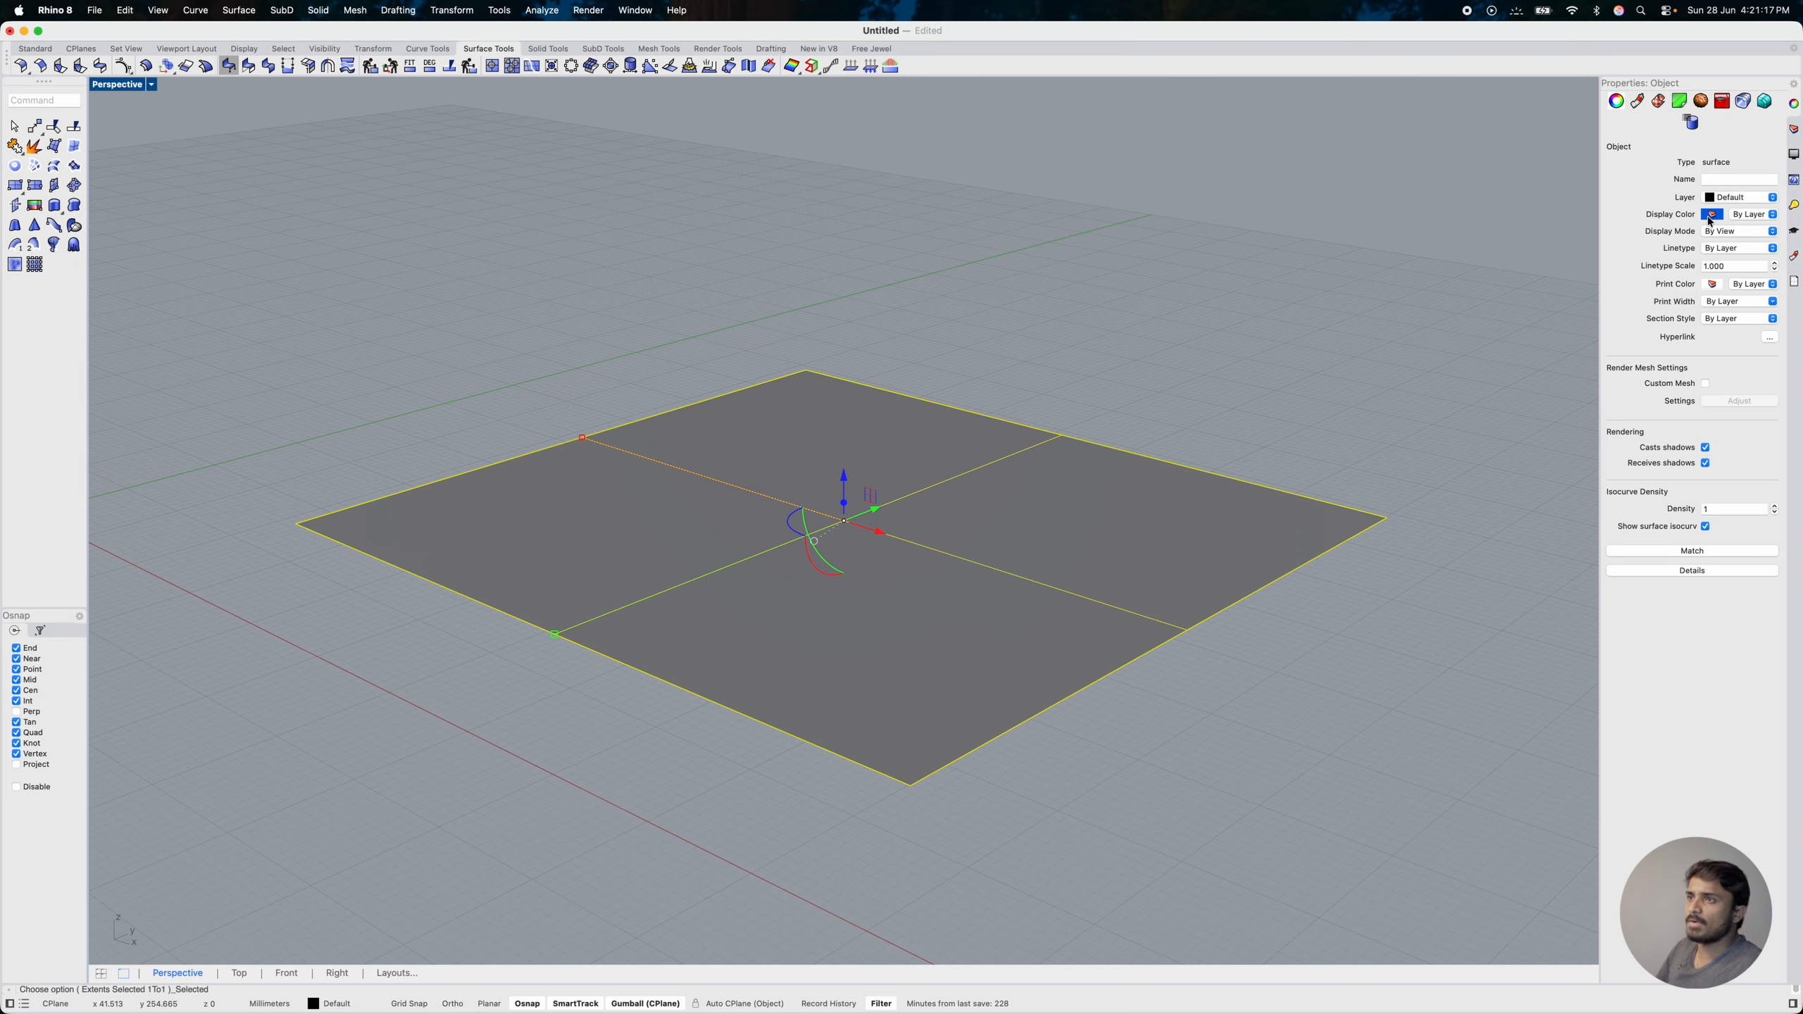
Step: Set the selected square surface's display color to Green and deselect it
click(1712, 215)
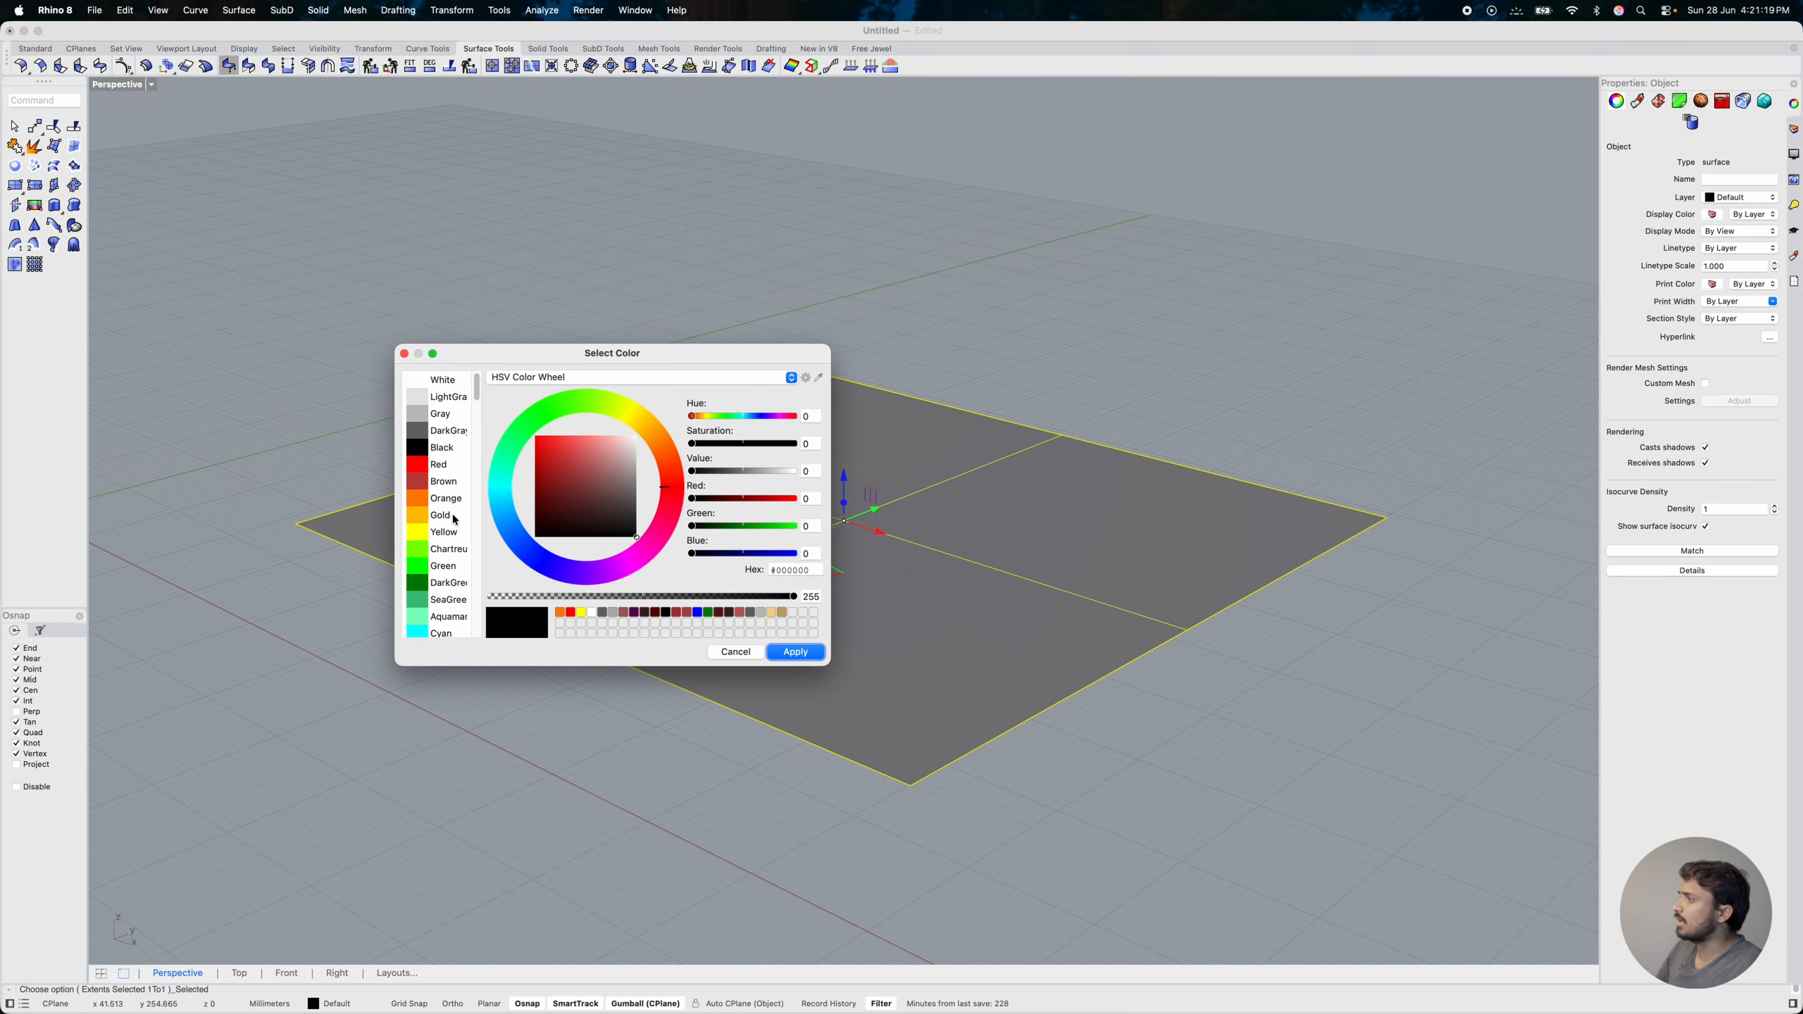
click(440, 566)
click(788, 658)
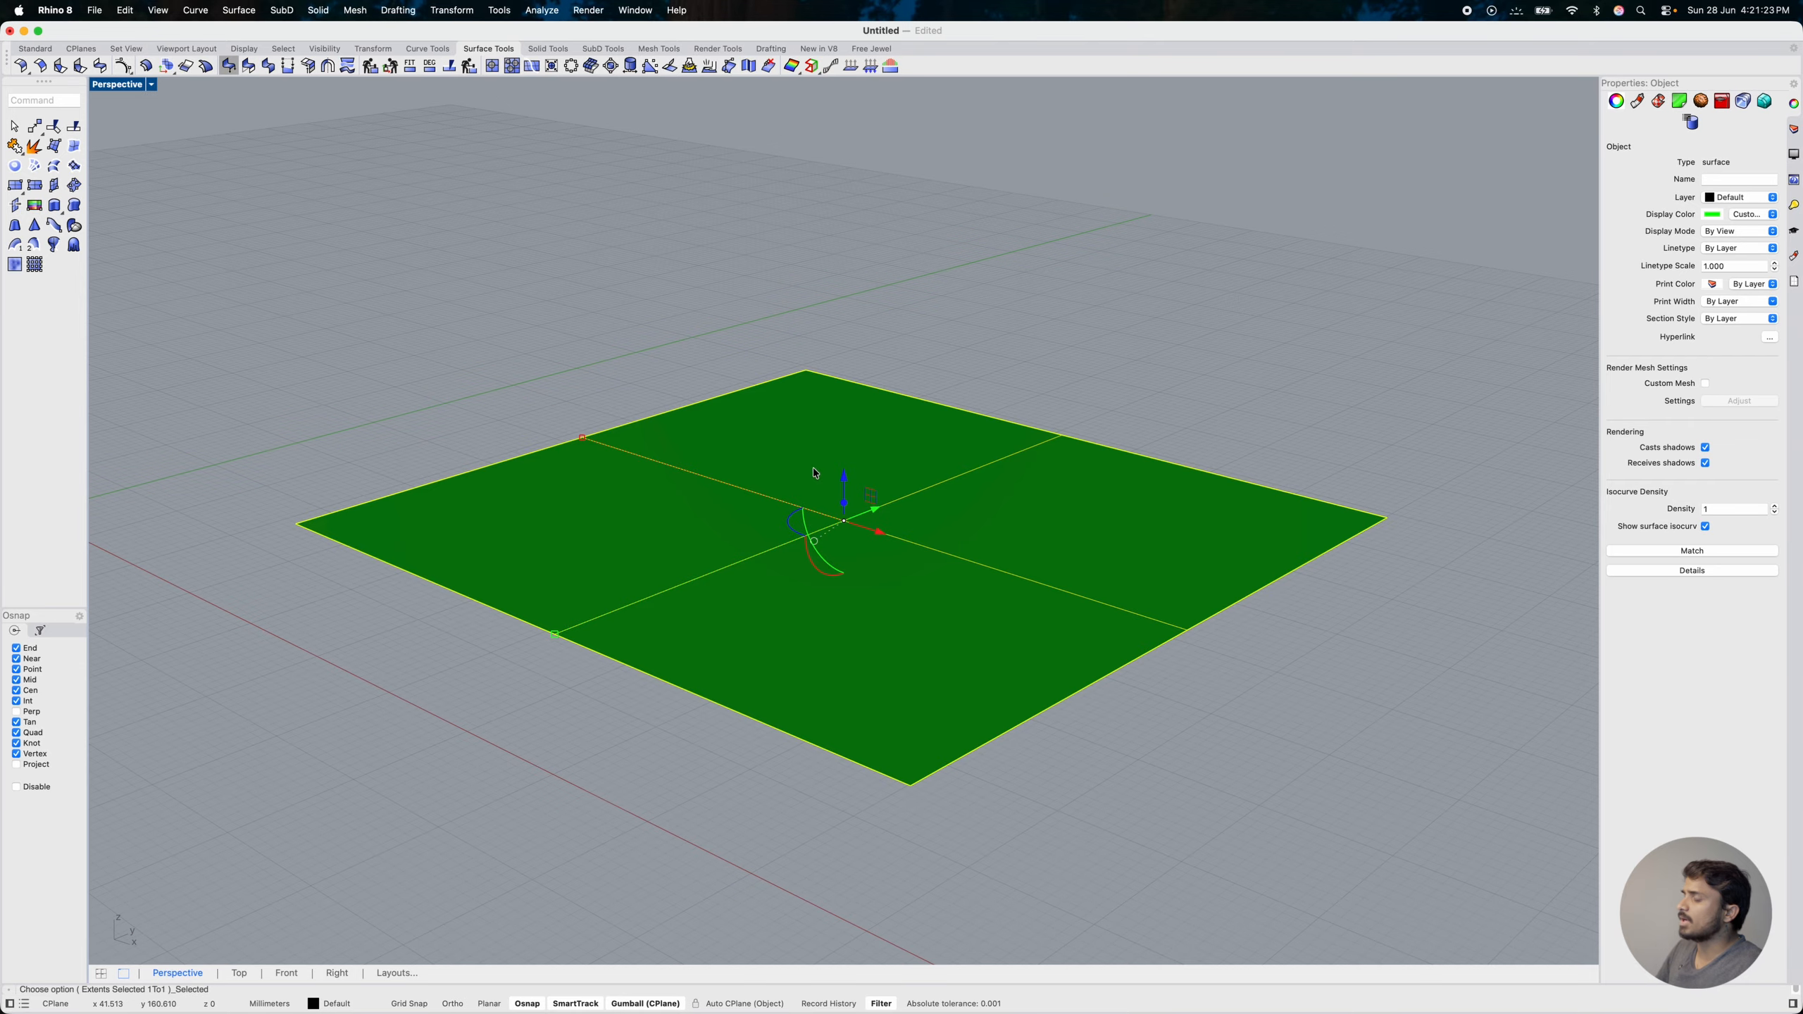
key(Escape)
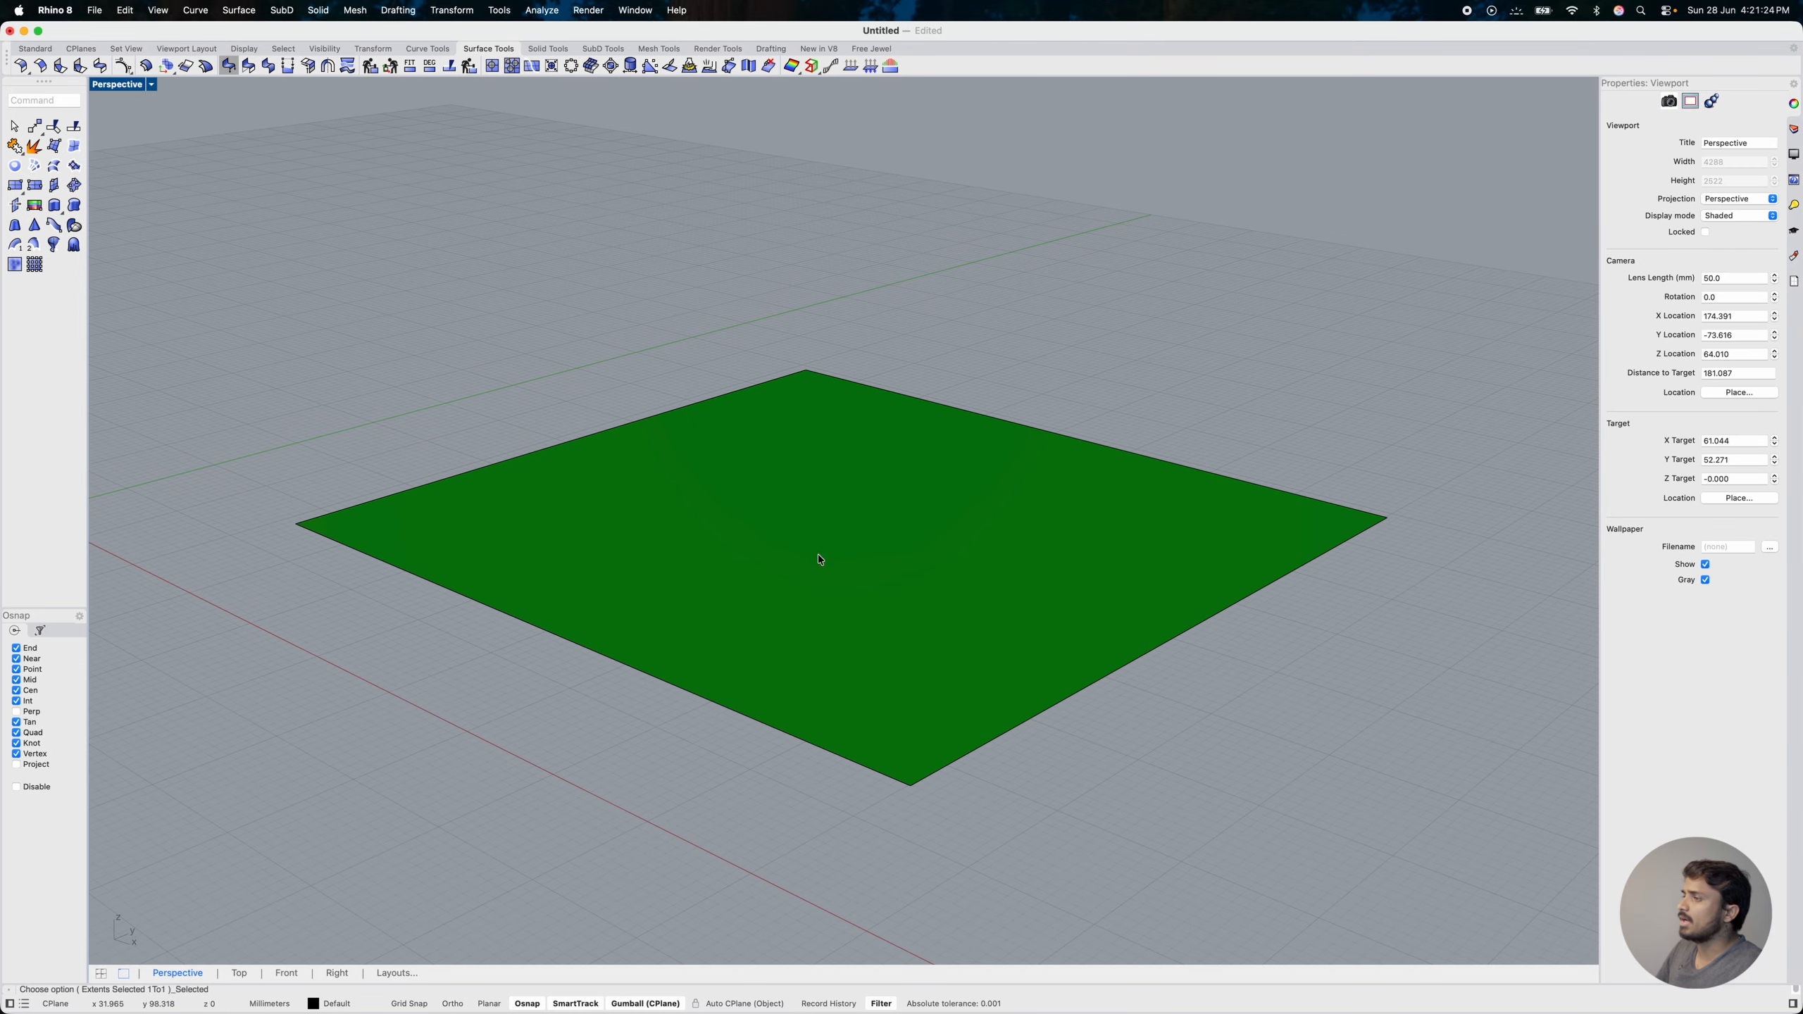
Step: Start a surface offset on the green plane and flip its direction back and forth, ending with the offset pointing upward
click(874, 596)
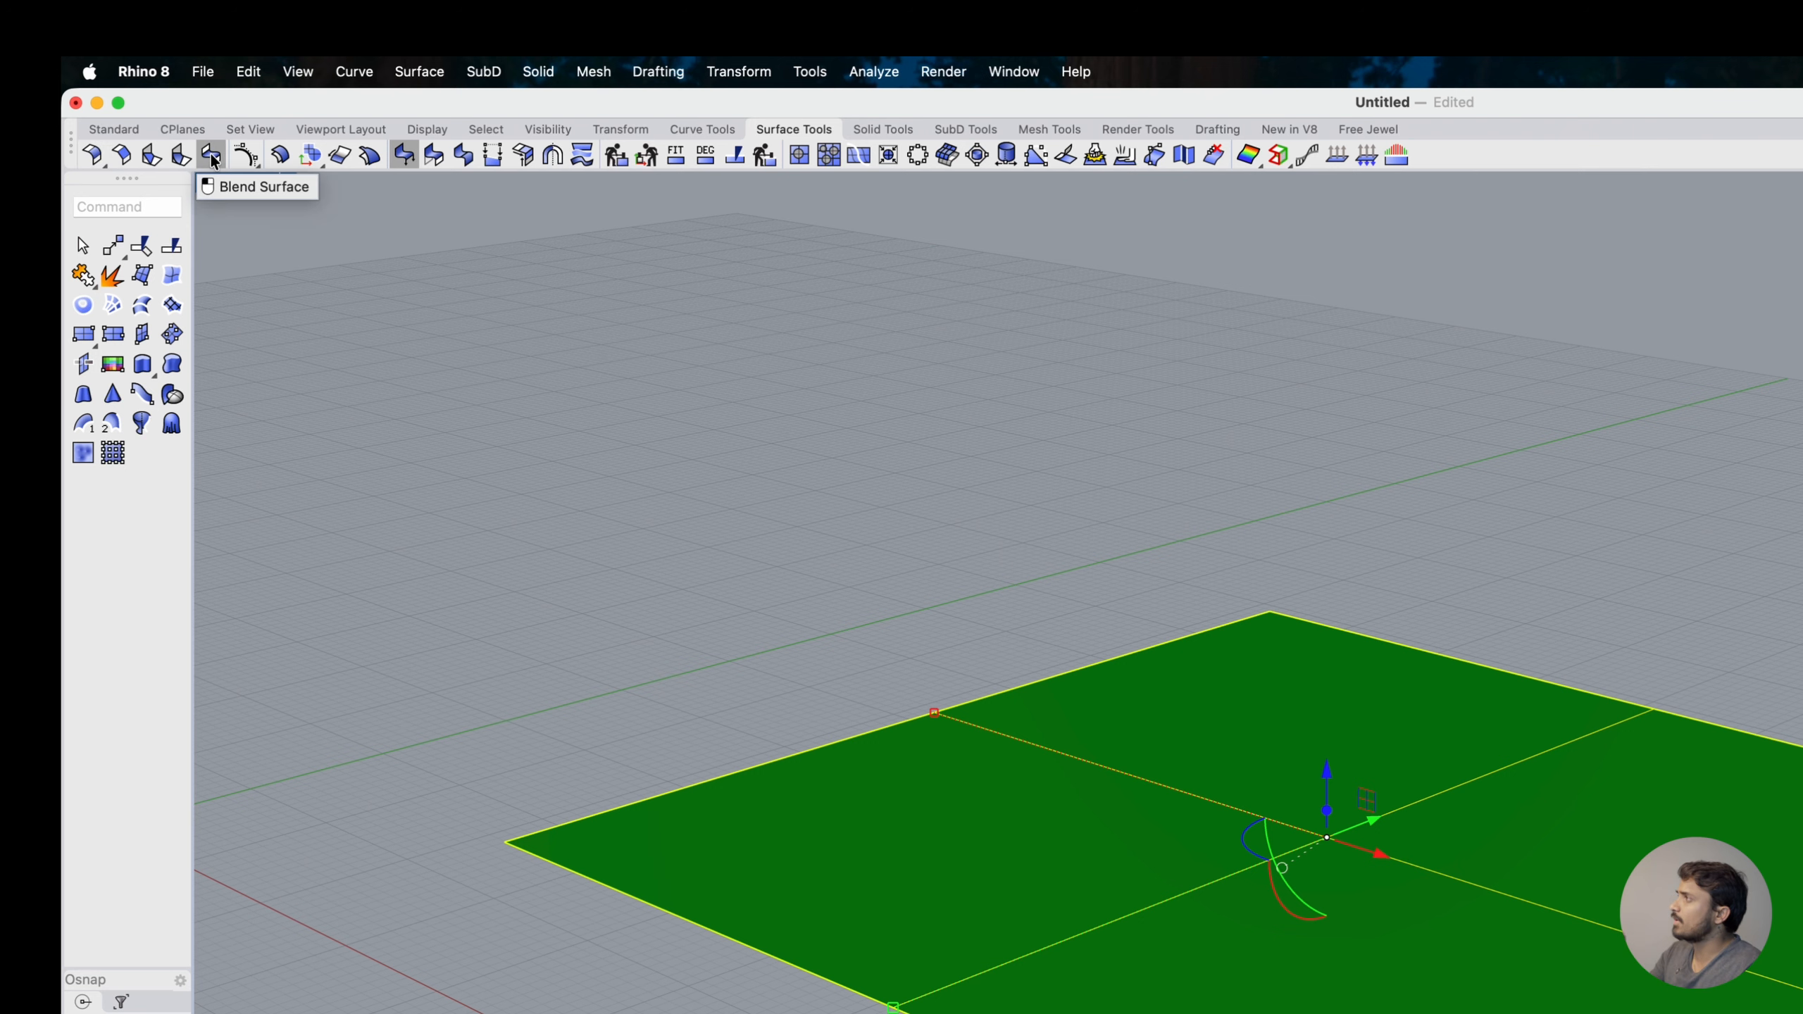
click(279, 155)
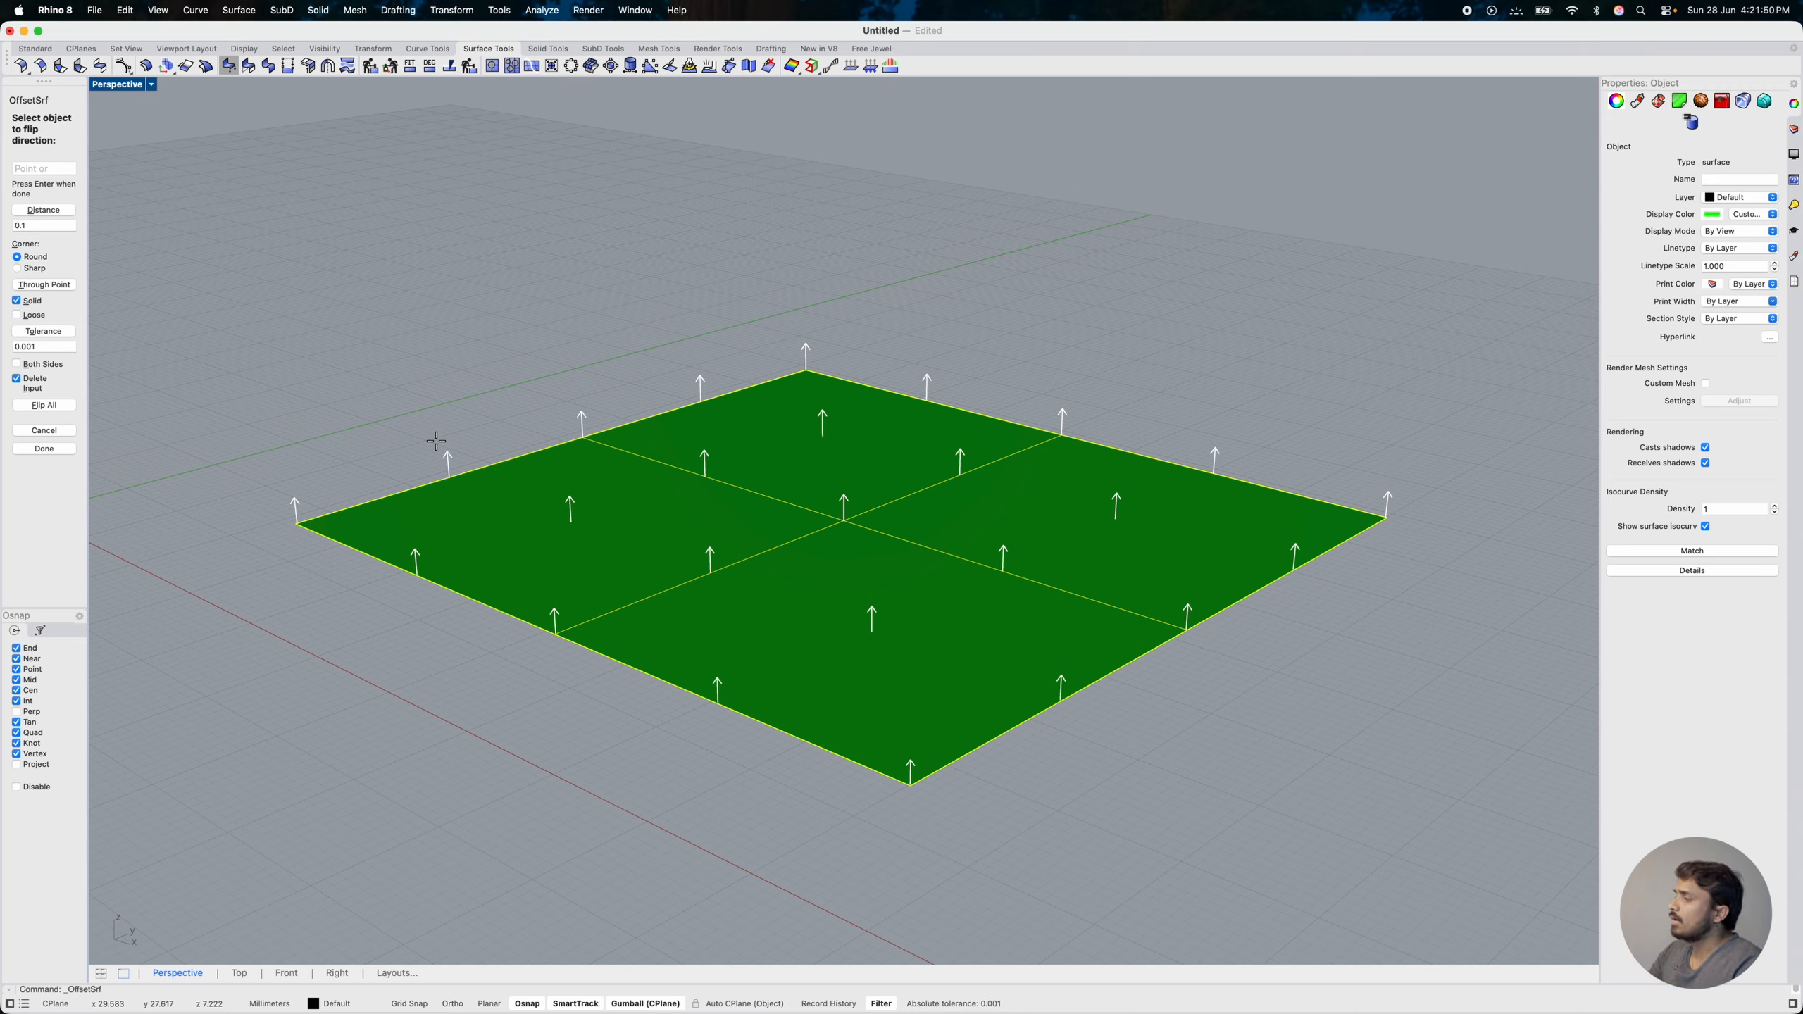
click(60, 409)
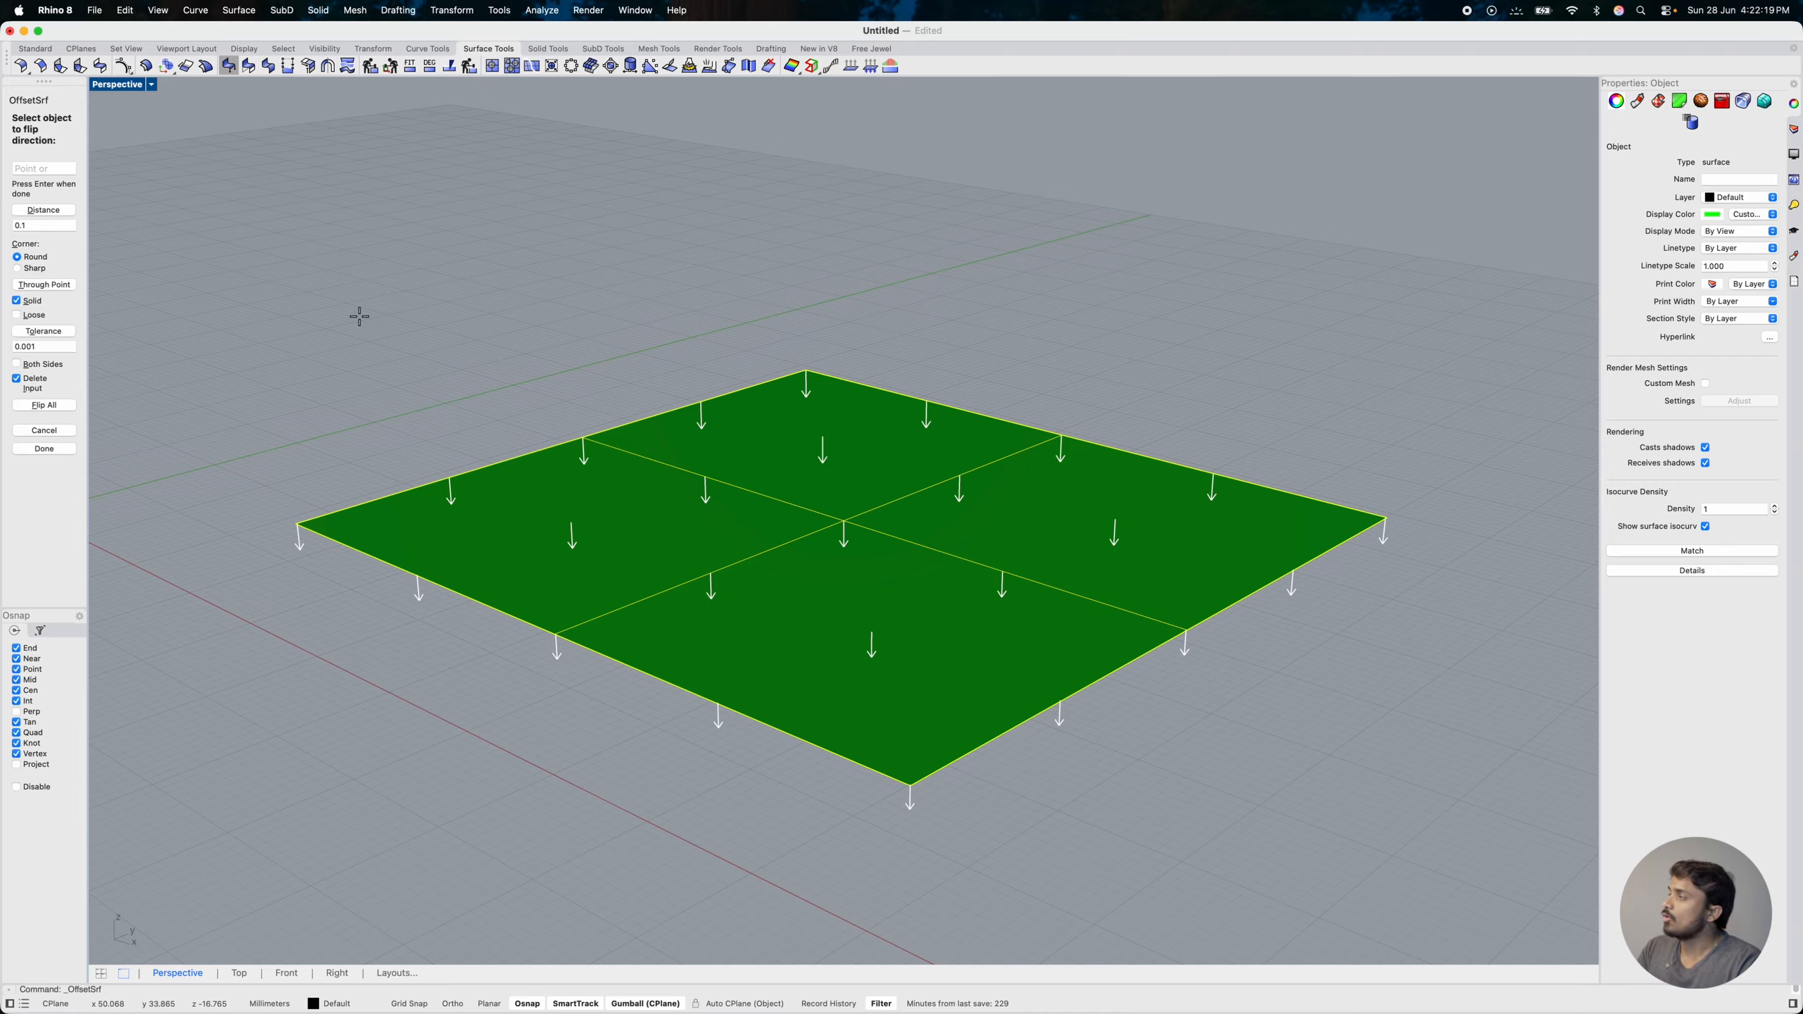
click(44, 405)
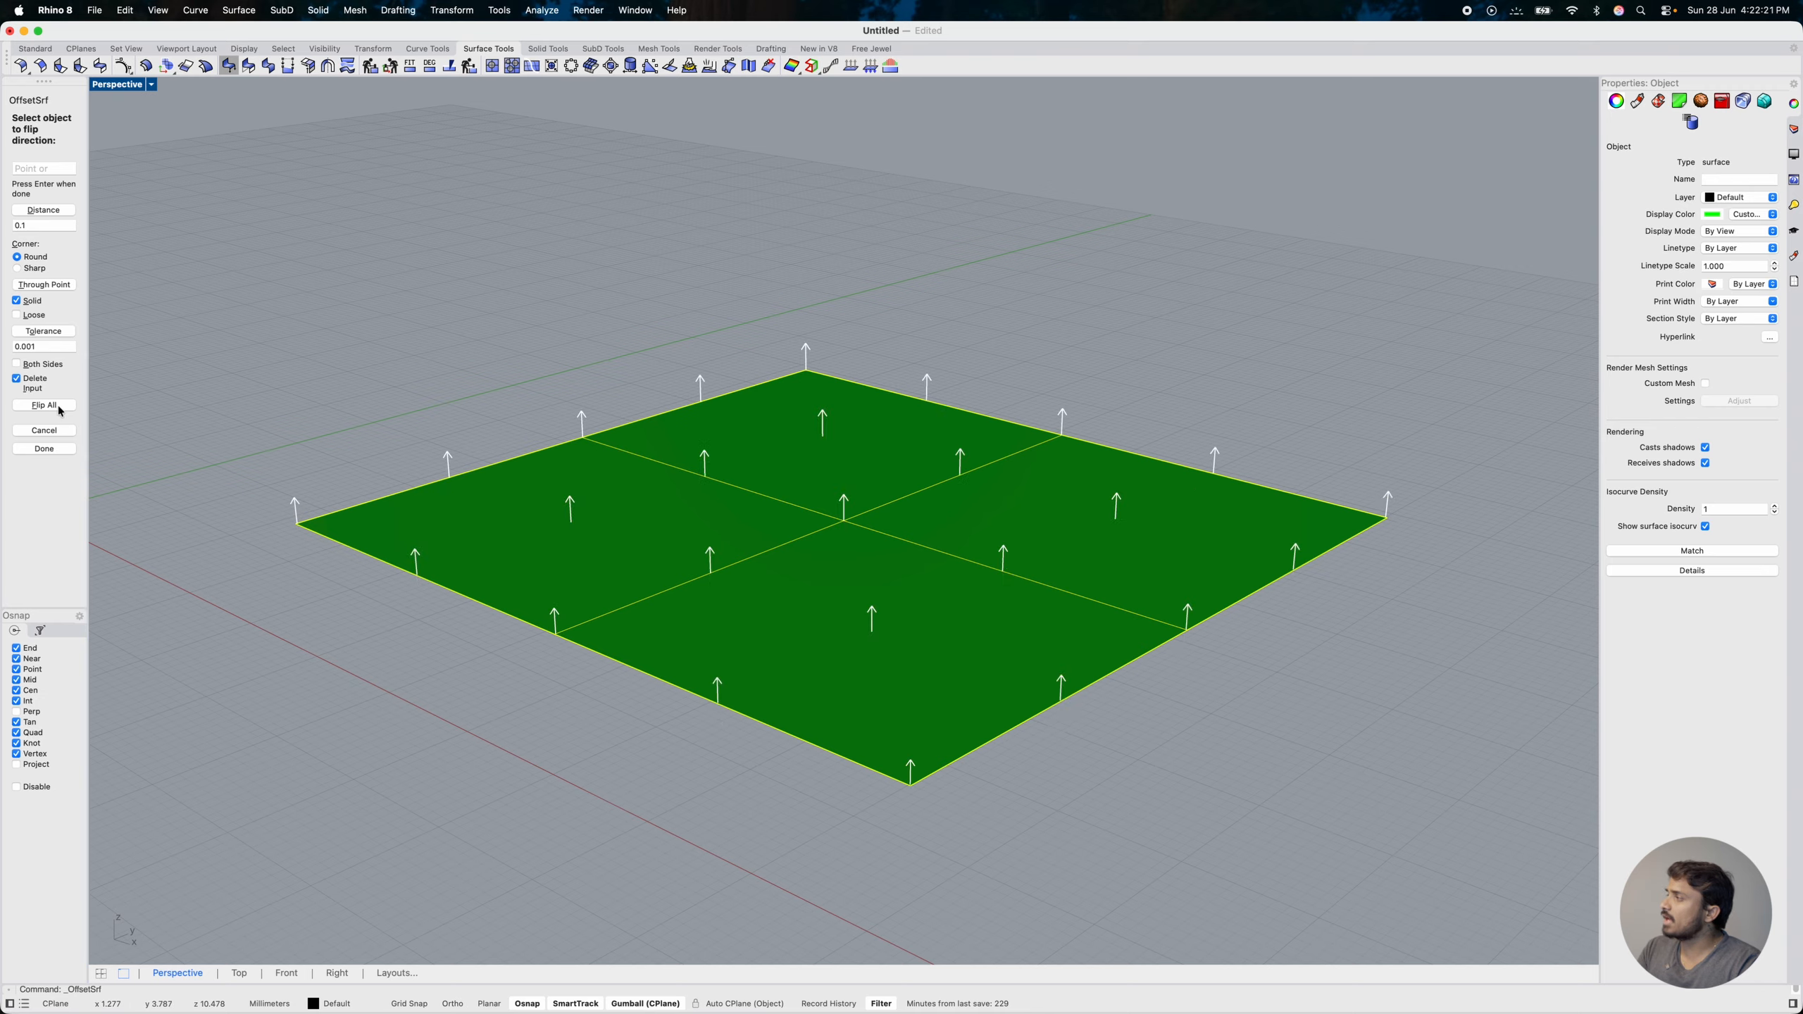
click(43, 405)
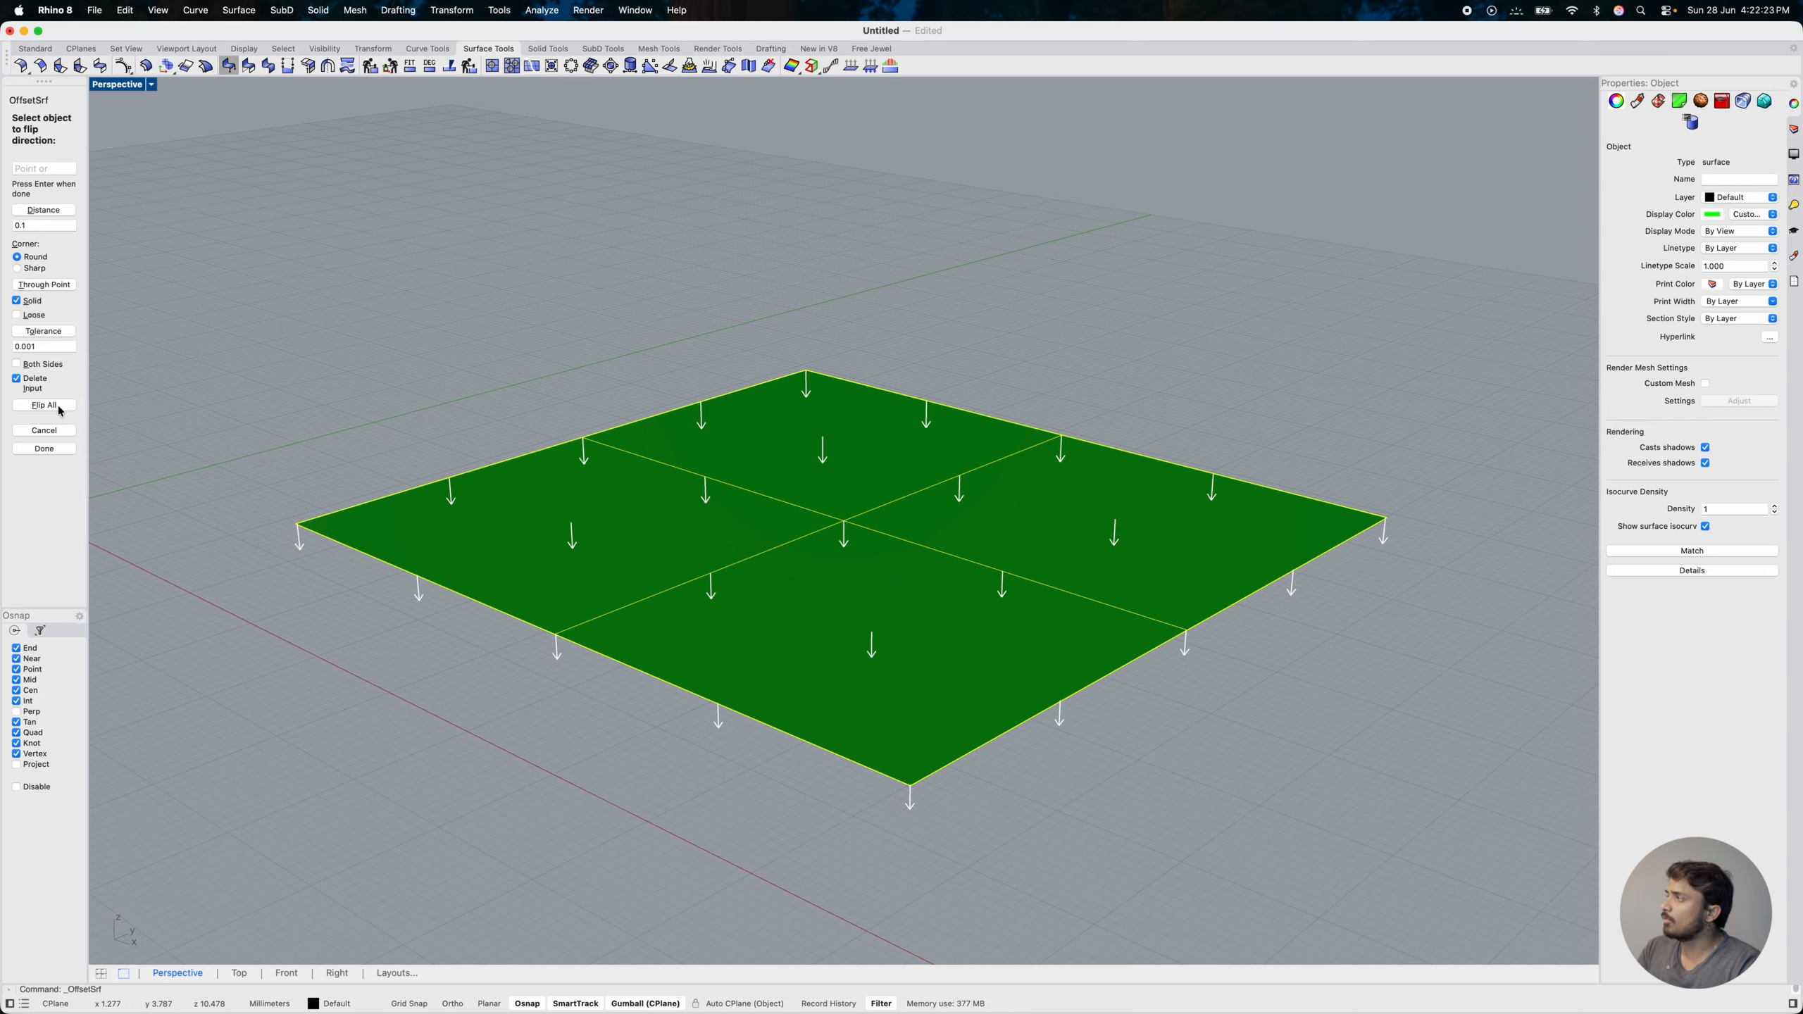
click(44, 405)
click(60, 409)
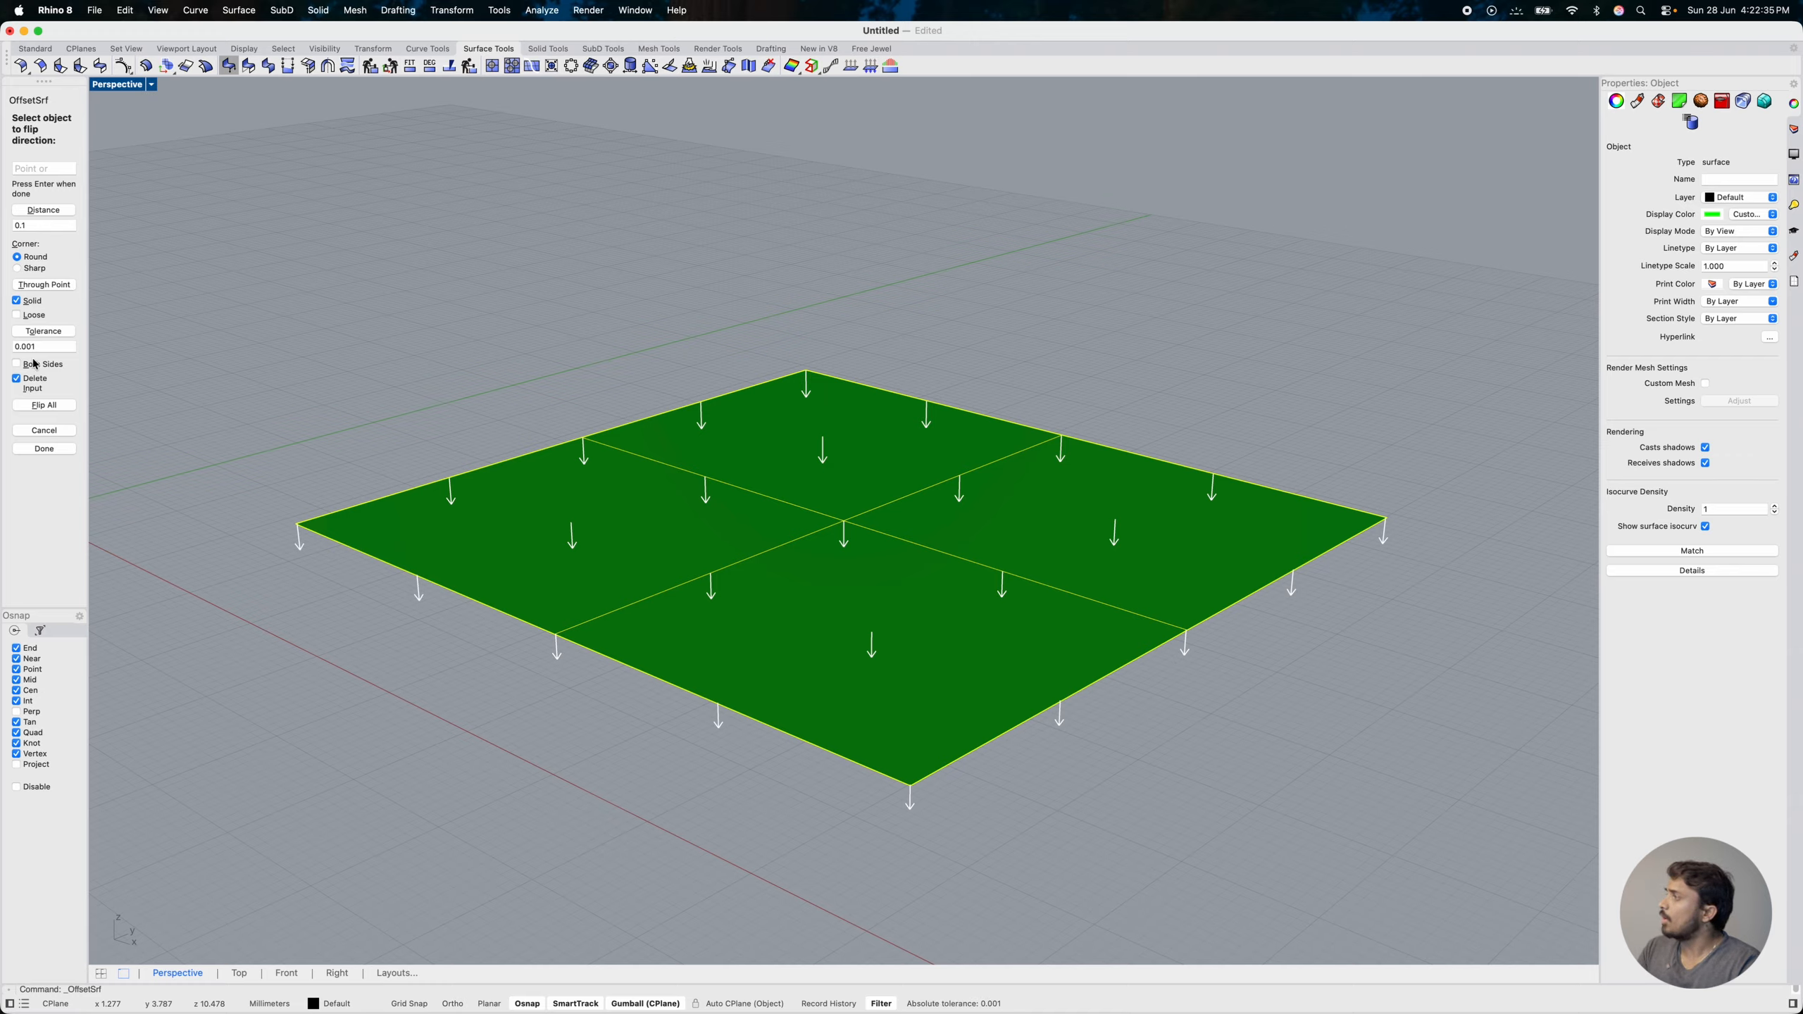
click(35, 404)
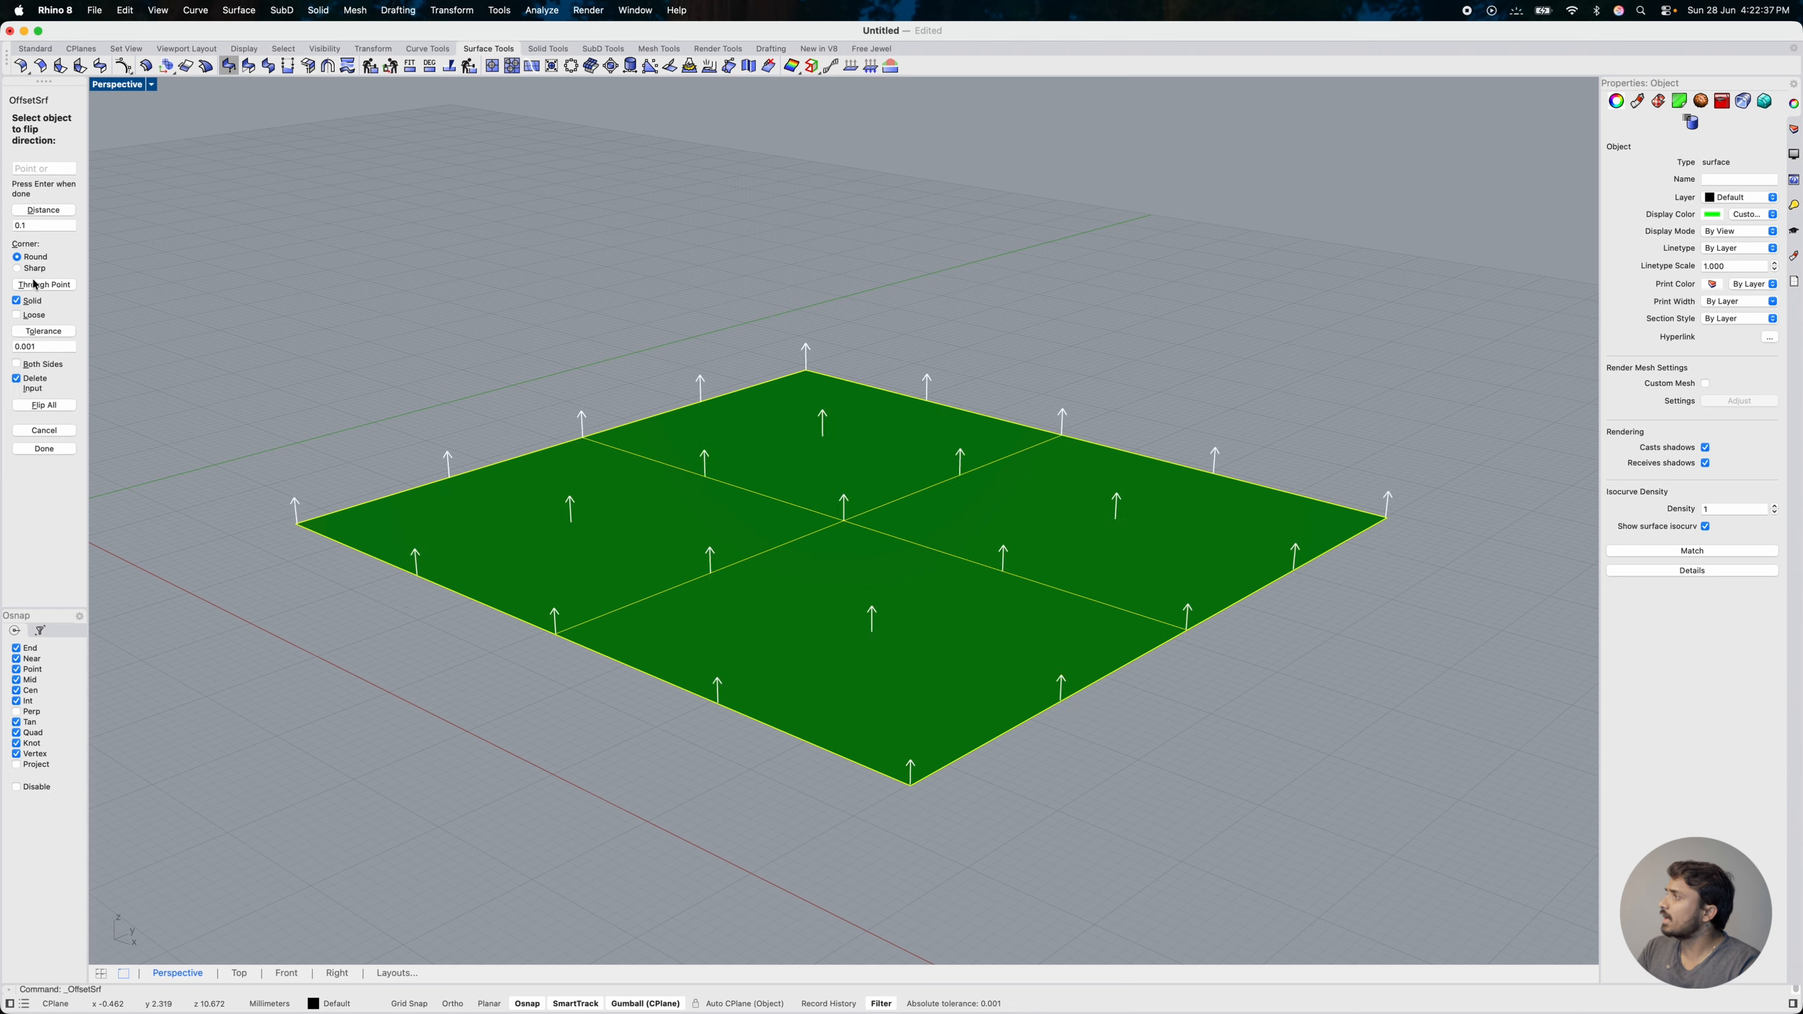
Step: Set the green surface's offset distance to 5 mm
click(34, 224)
double_click(35, 224)
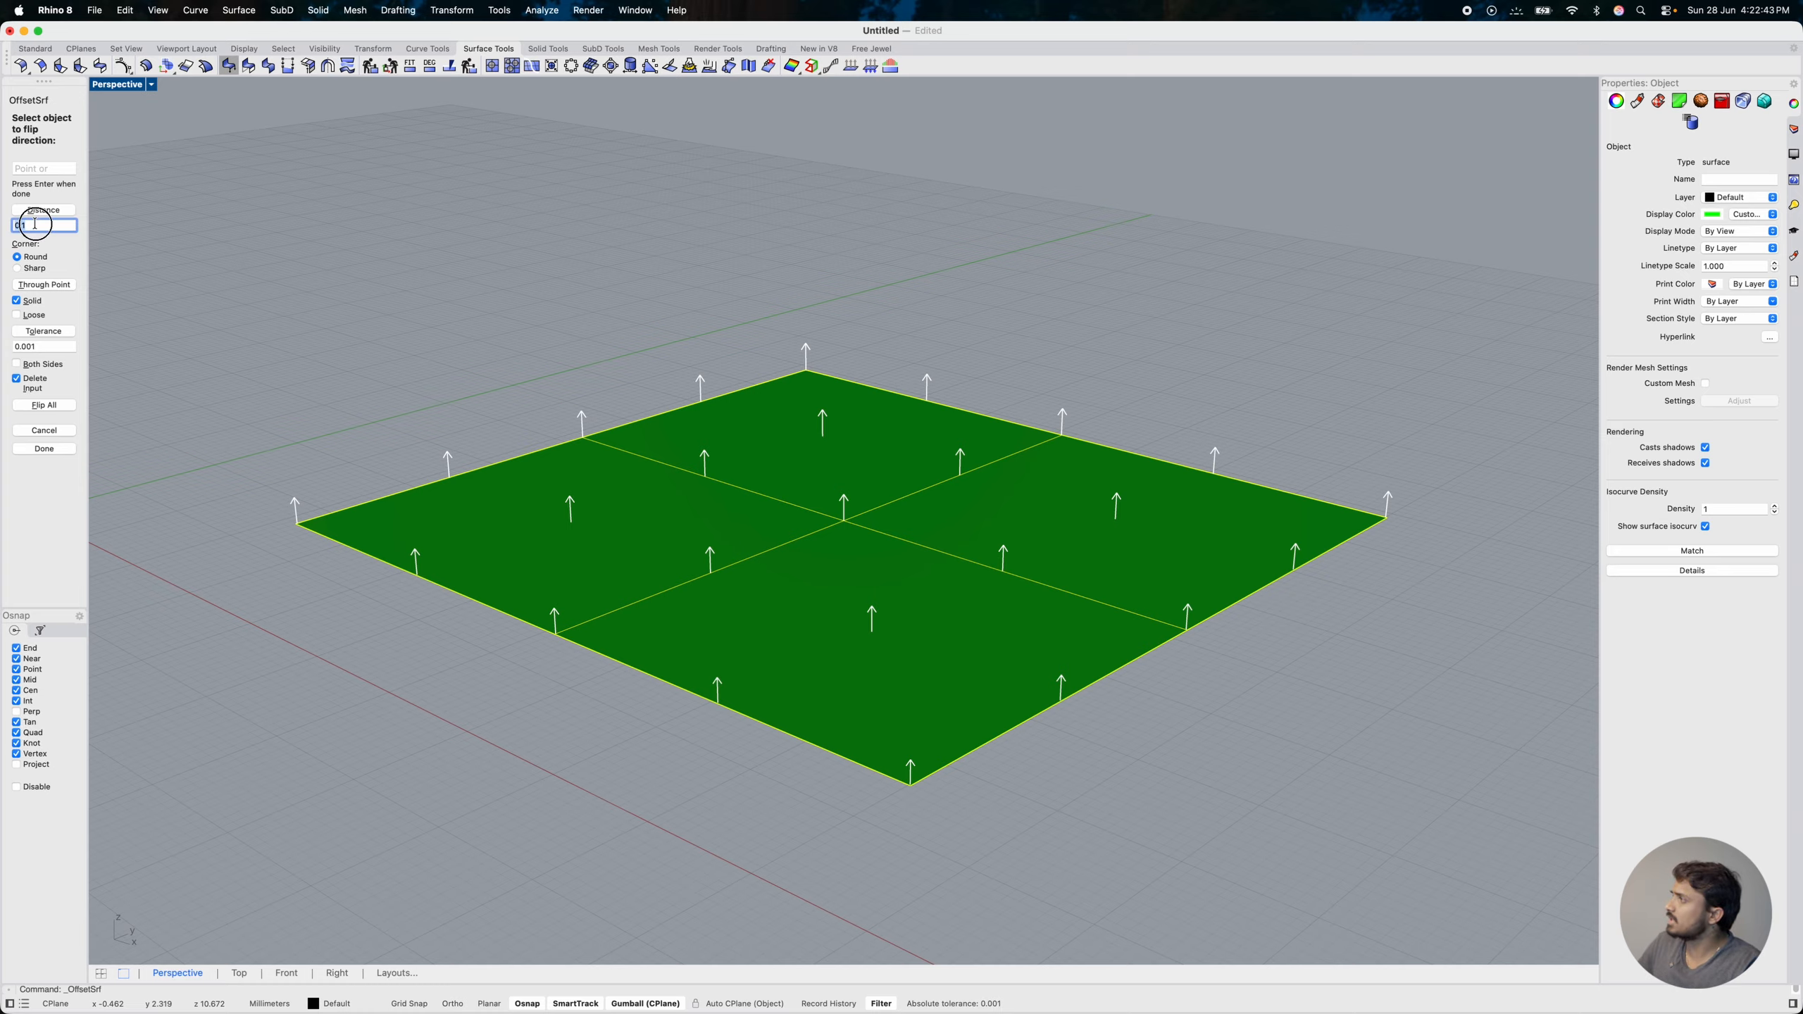
text(5)
key(Return)
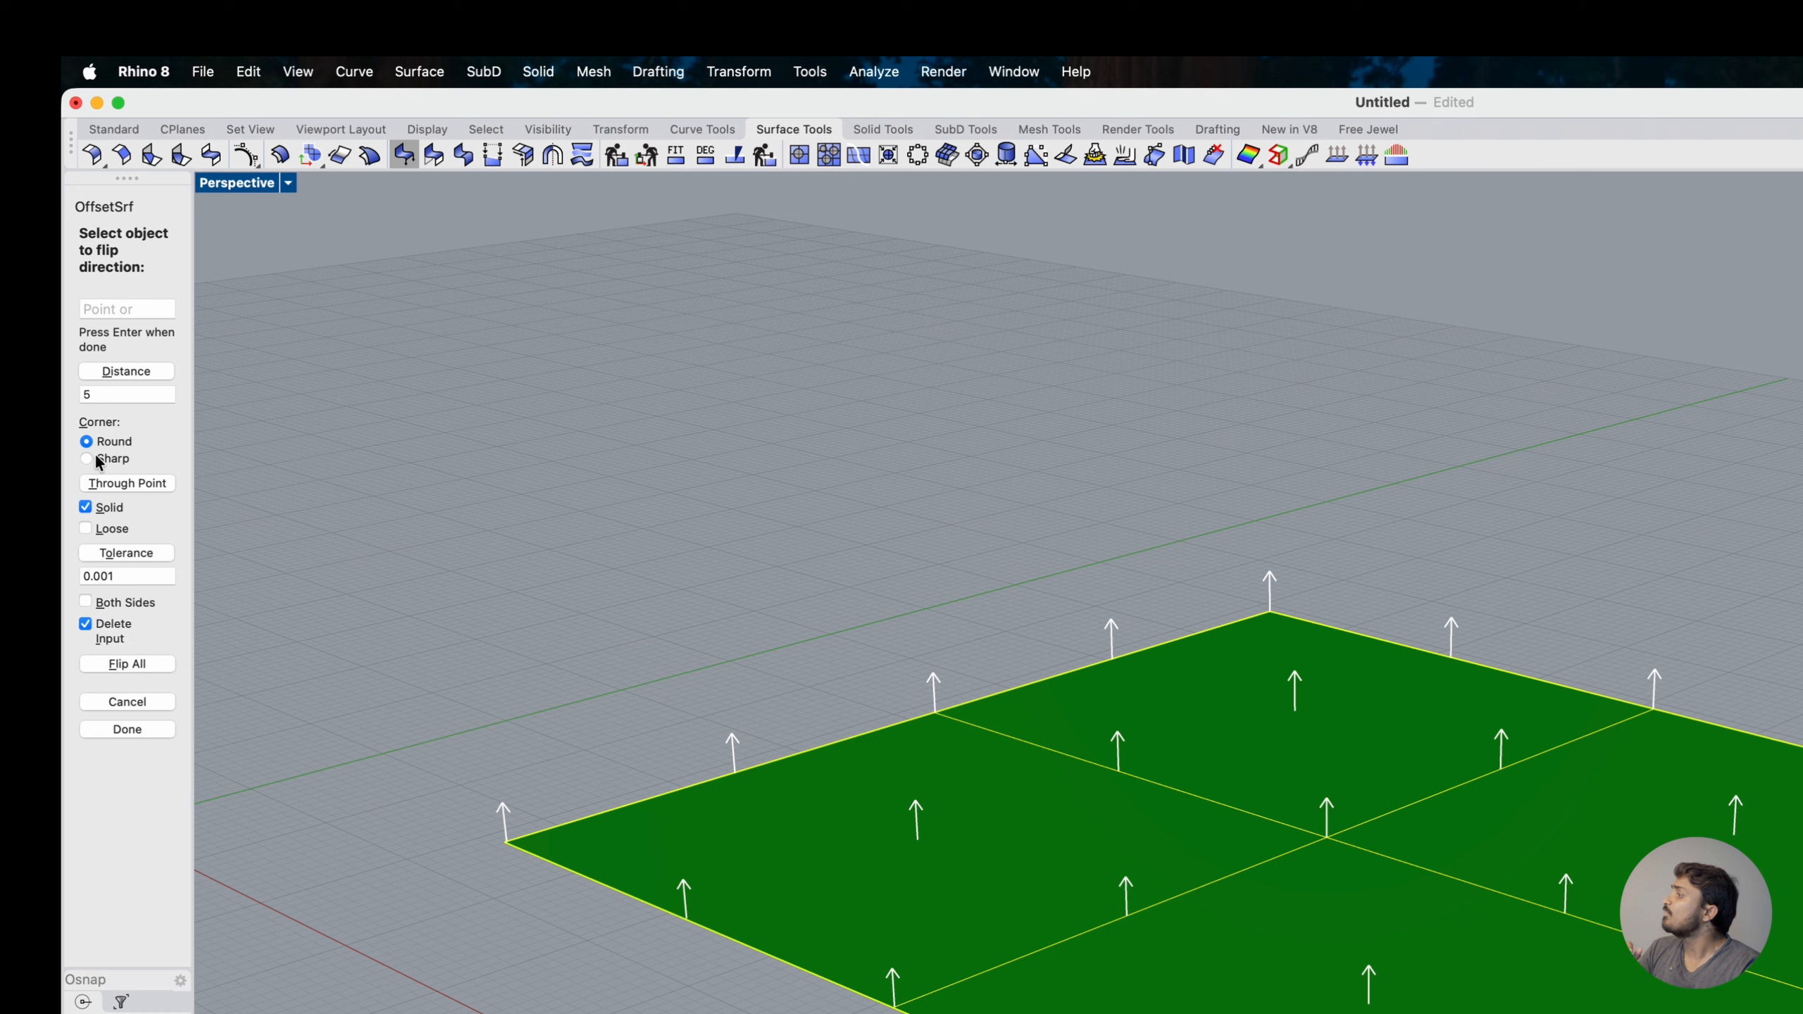
Step: Turn off the Solid option, keep Loose off, and complete the green plane's offset as a separate surface above it
click(103, 530)
click(103, 530)
click(105, 509)
click(105, 509)
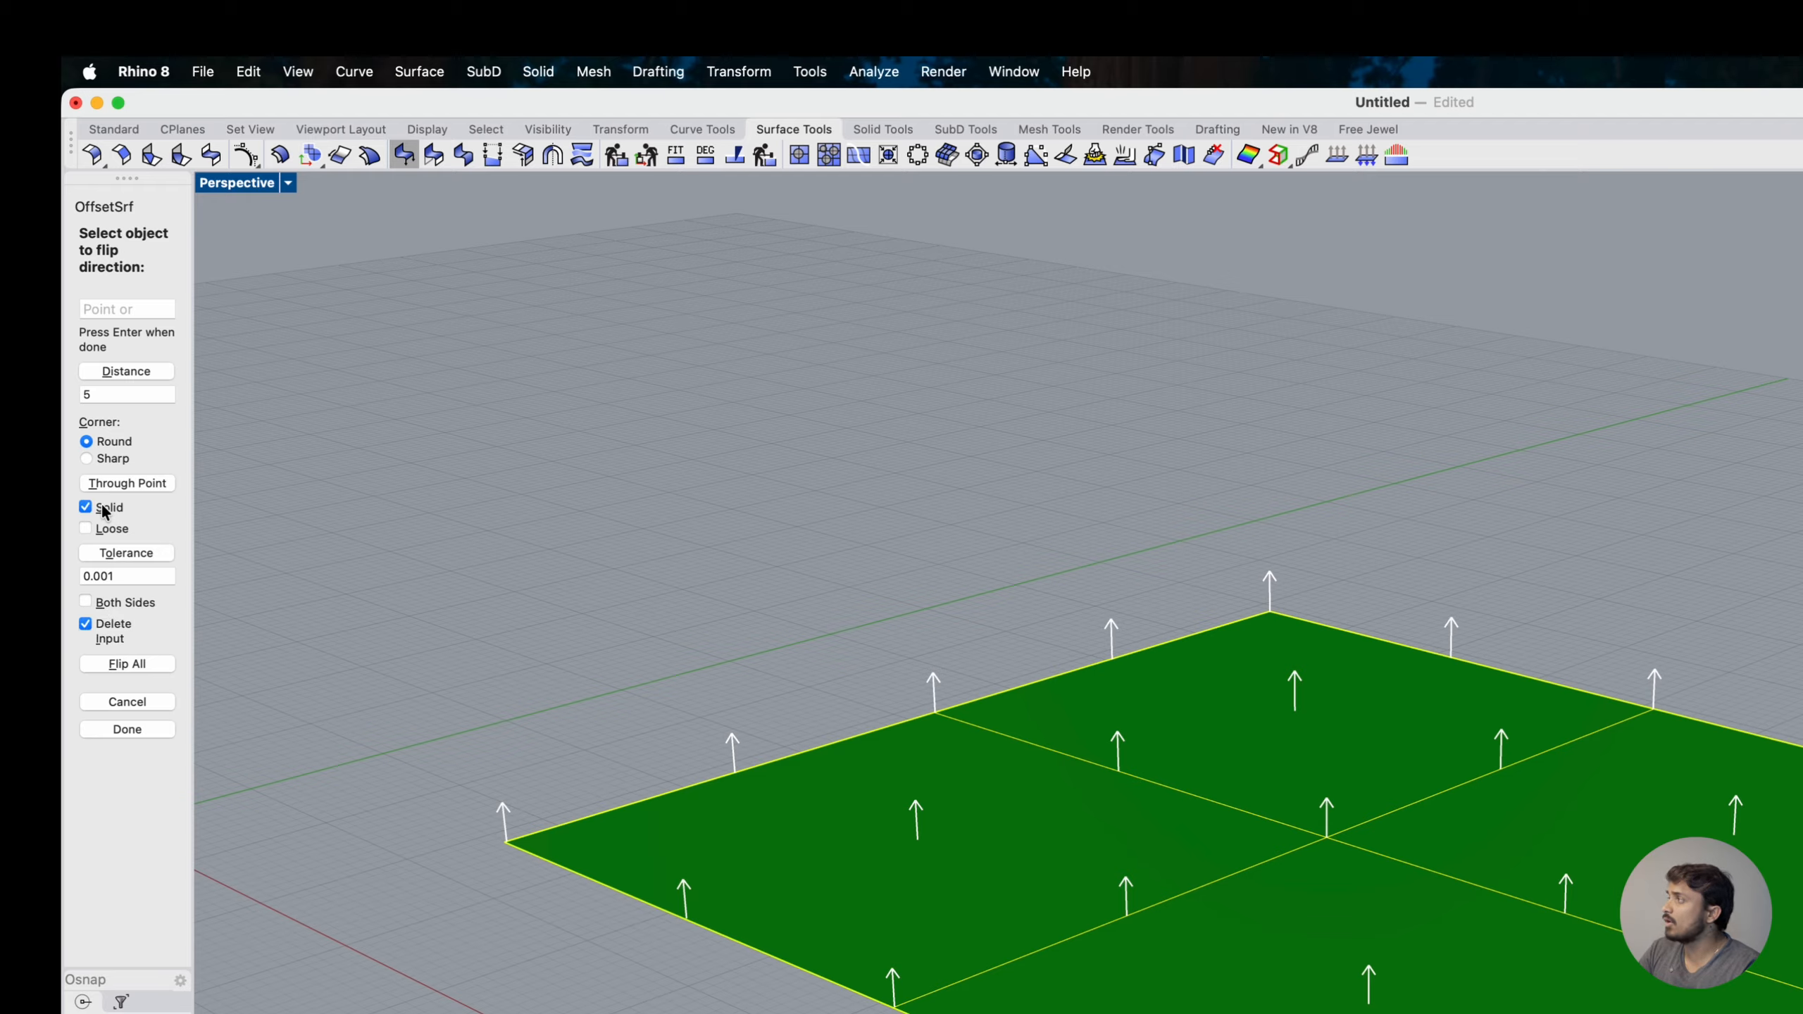
click(104, 509)
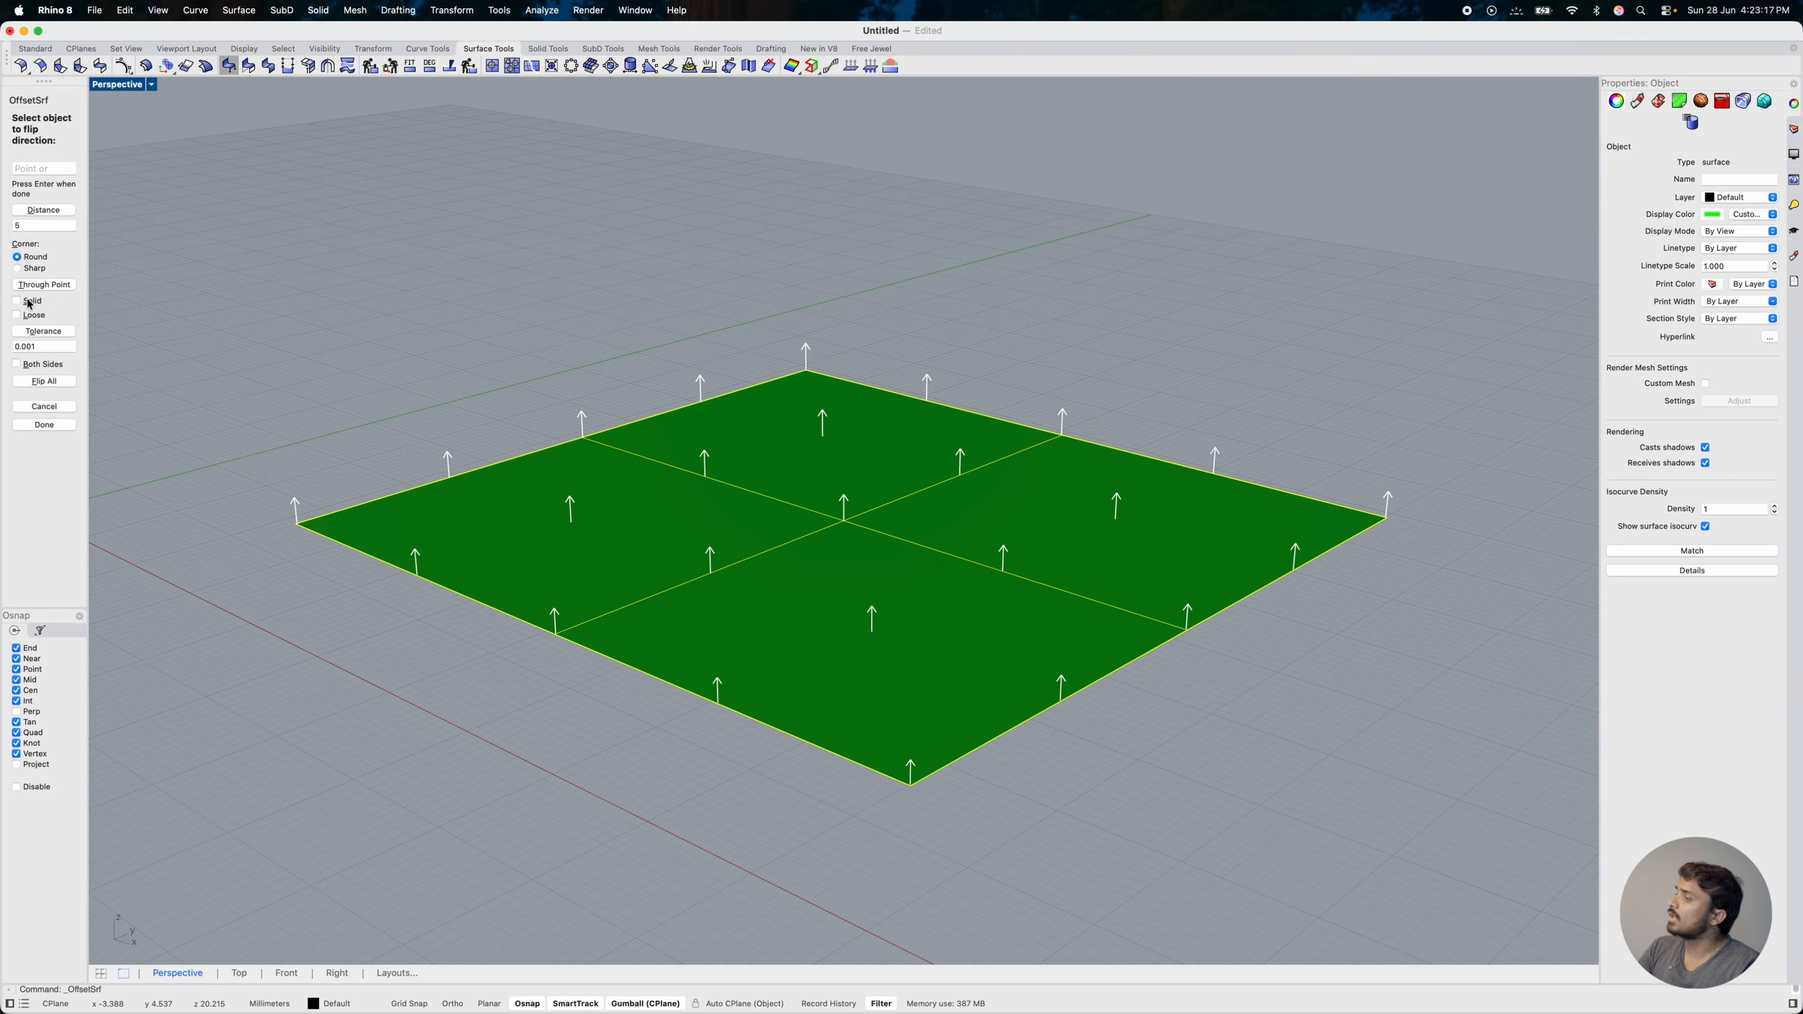
key(Return)
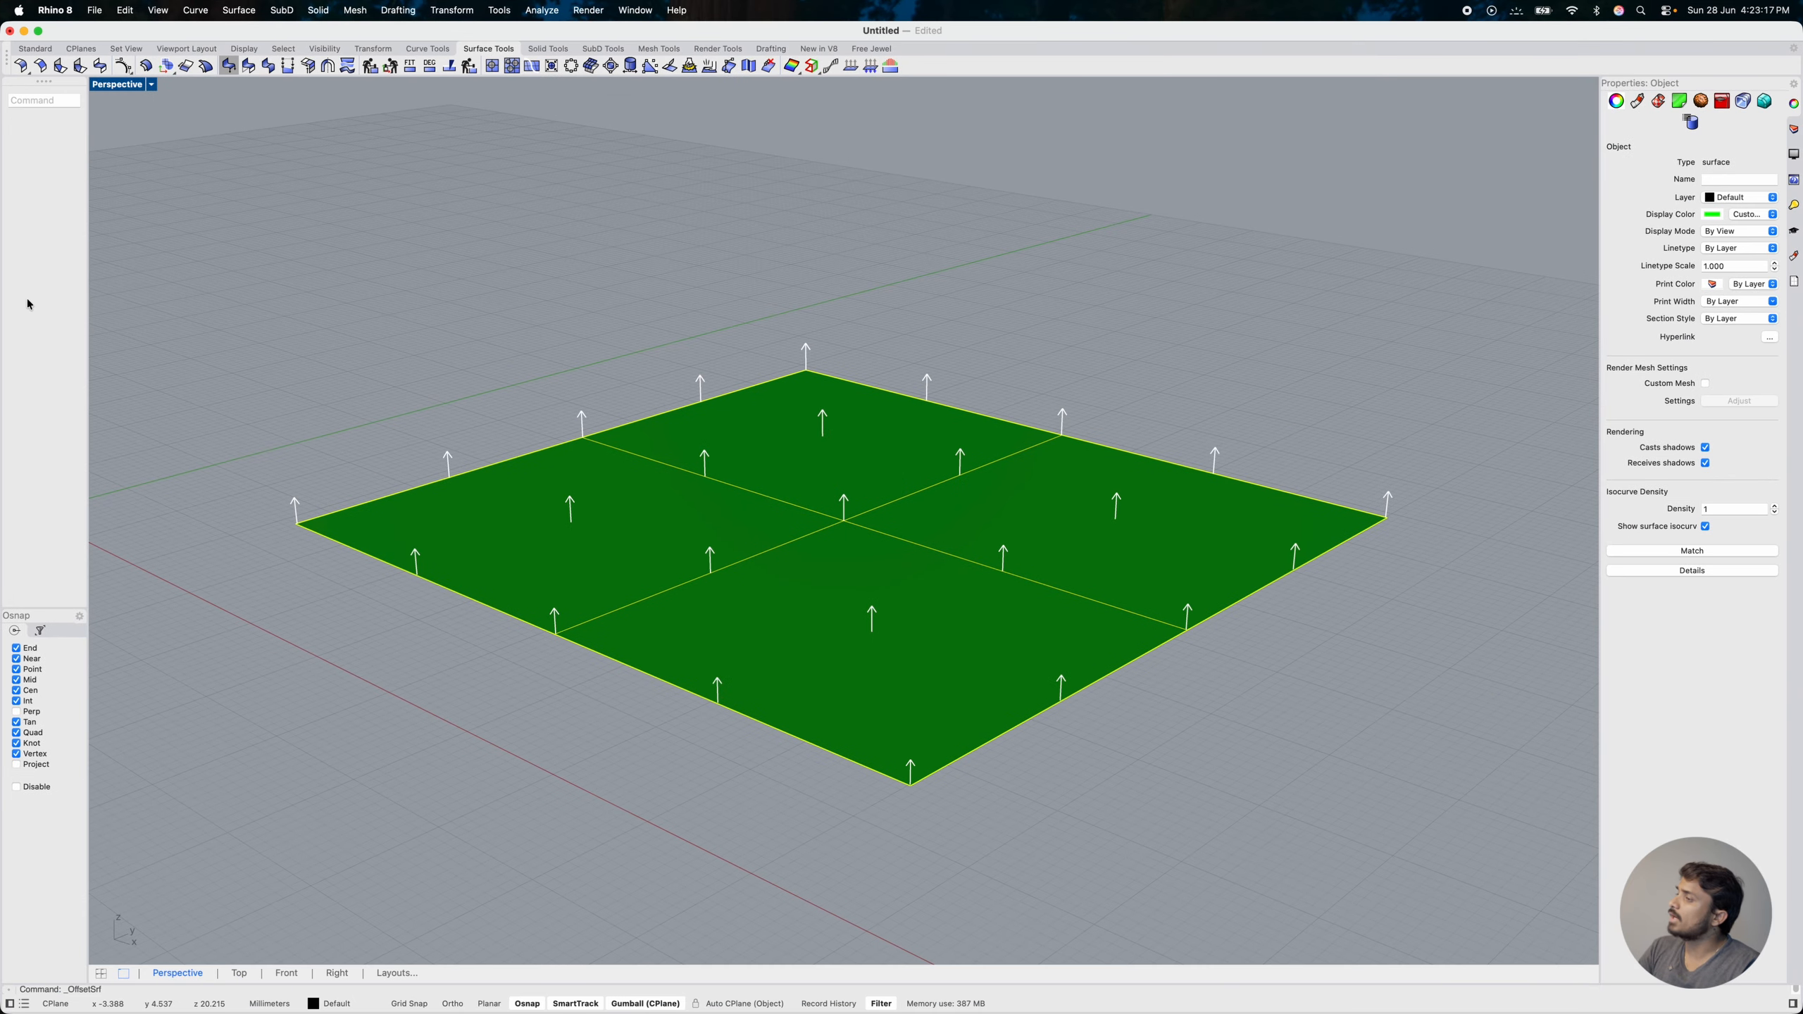
key(Escape)
mouse_move(713, 494)
right_down()
mouse_move(708, 475)
mouse_move(713, 497)
right_up()
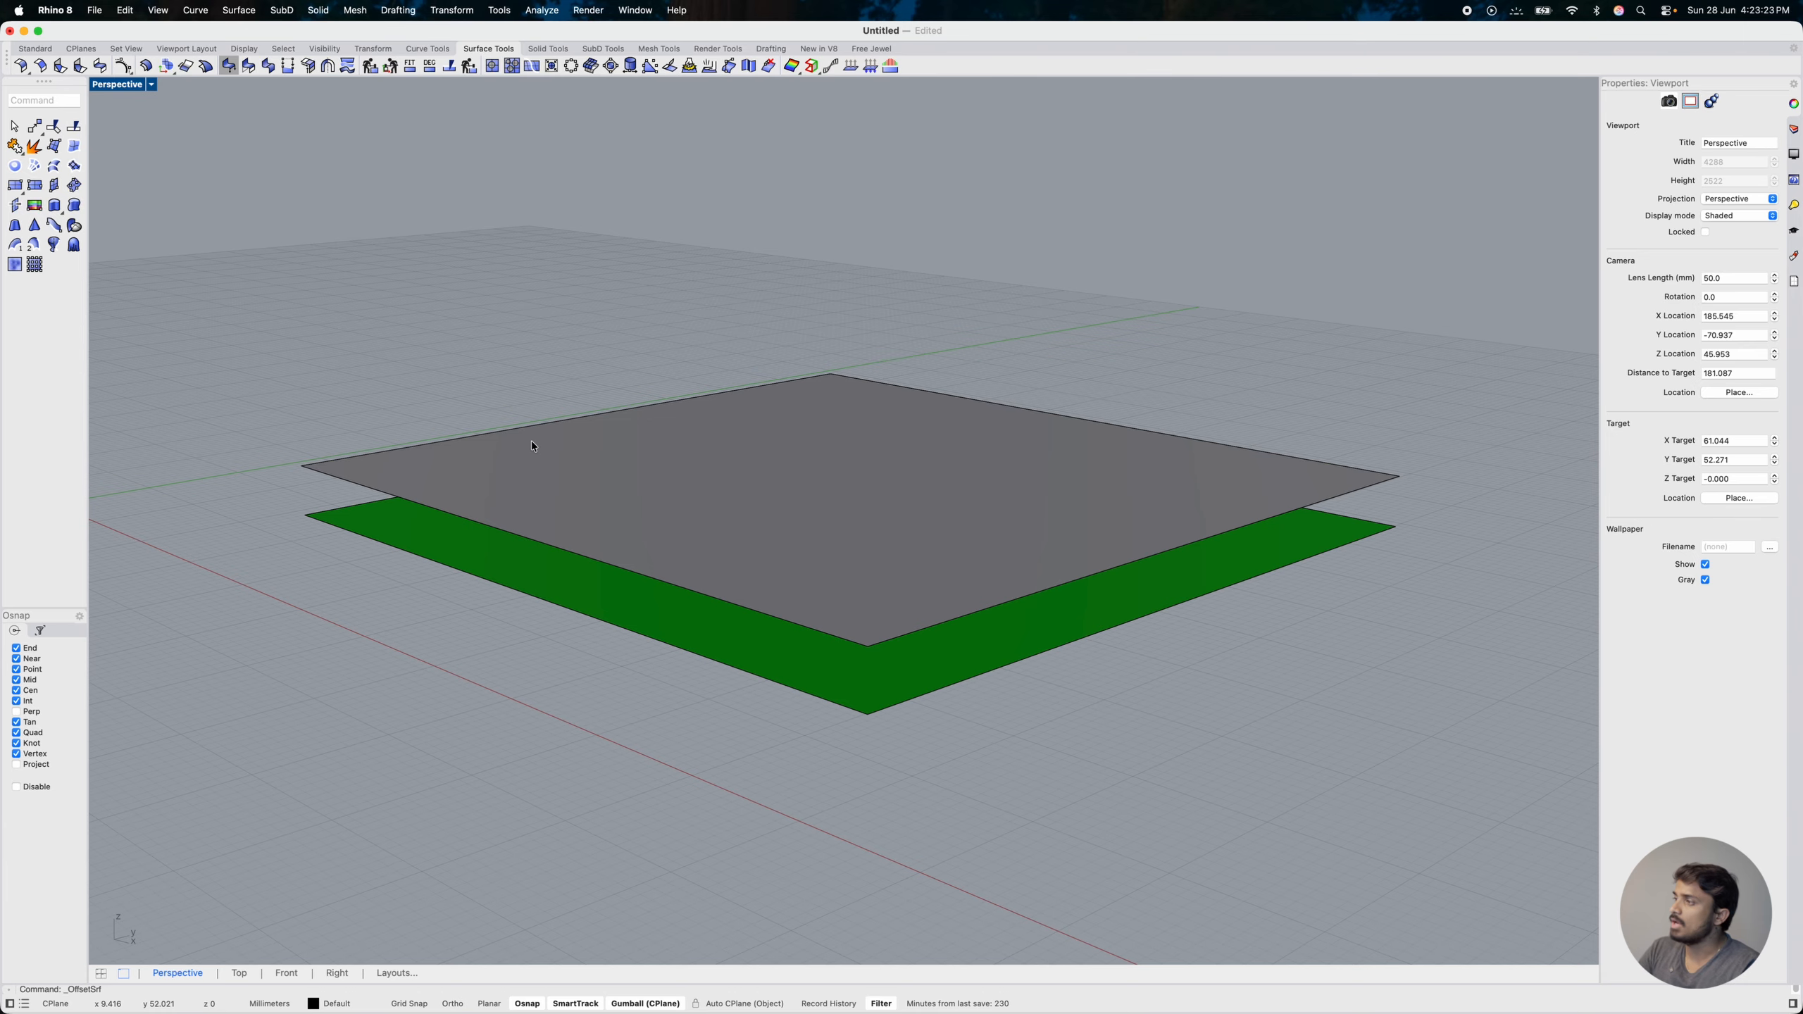
Step: Draw a second, smaller corner-to-corner rectangular plane on the ground beside the green surface
scroll(534, 446, down, 5)
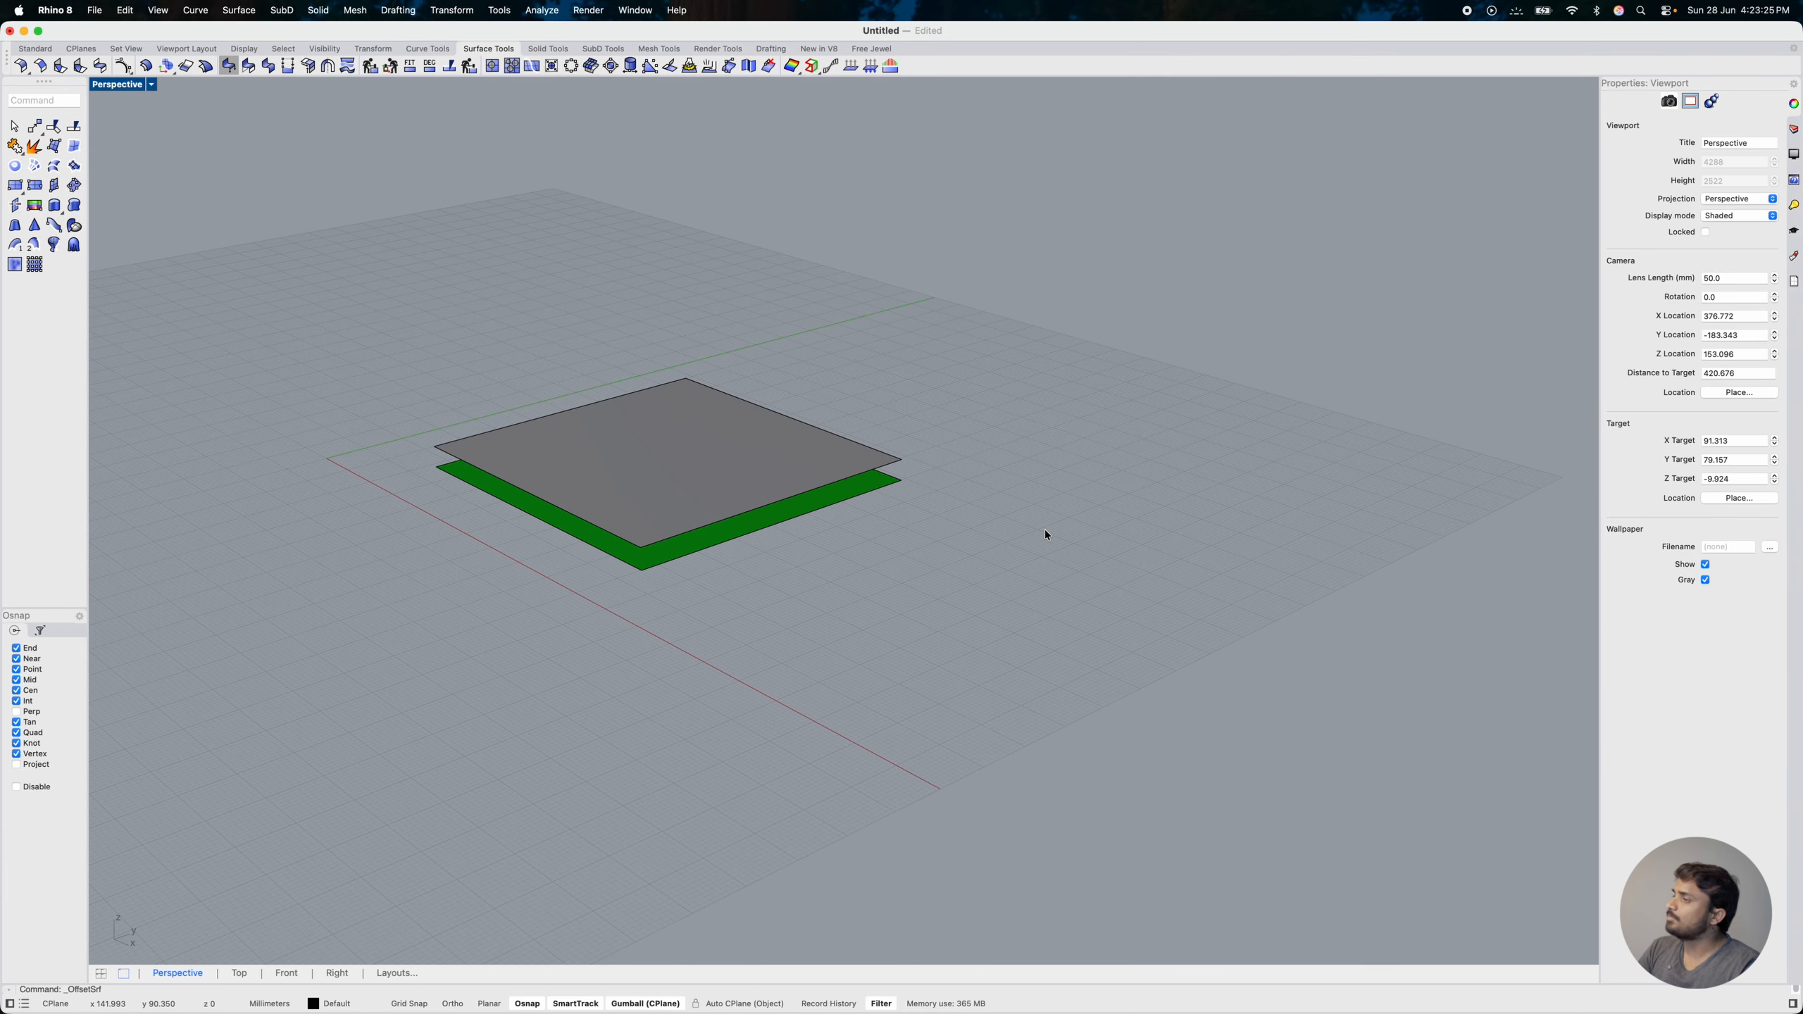
scroll(1047, 535, up, 1)
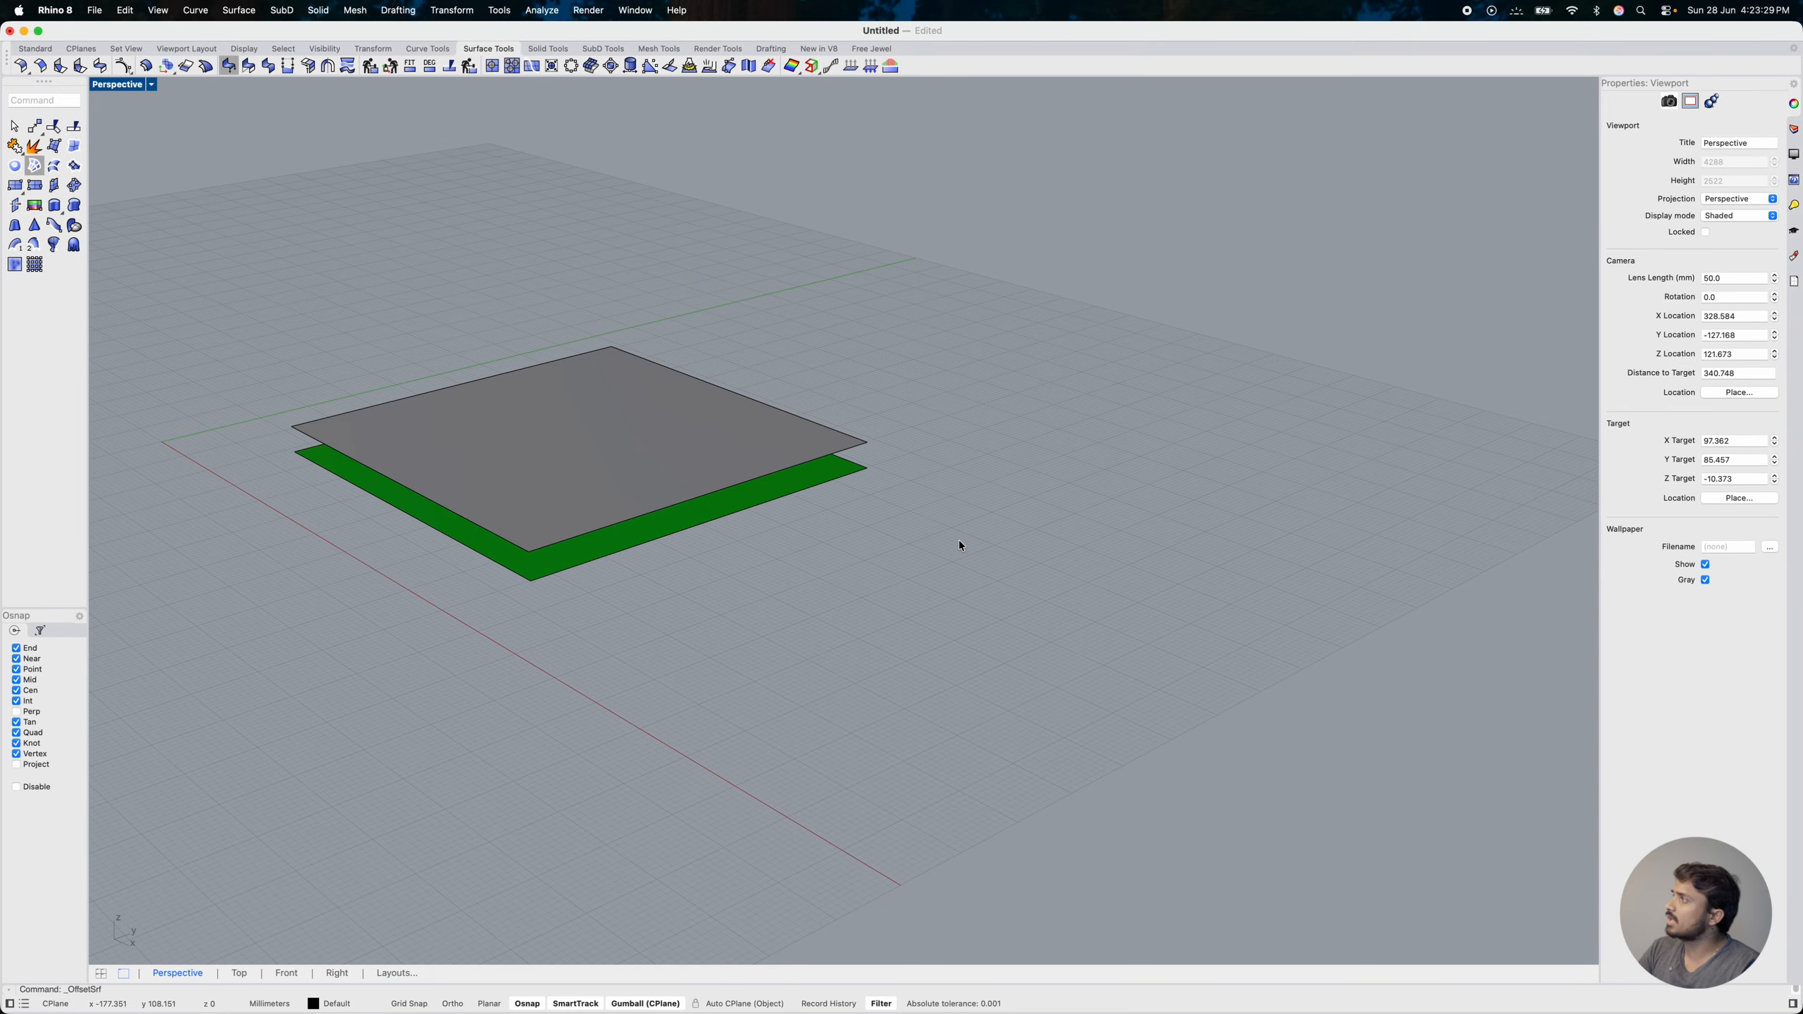
click(14, 185)
click(956, 581)
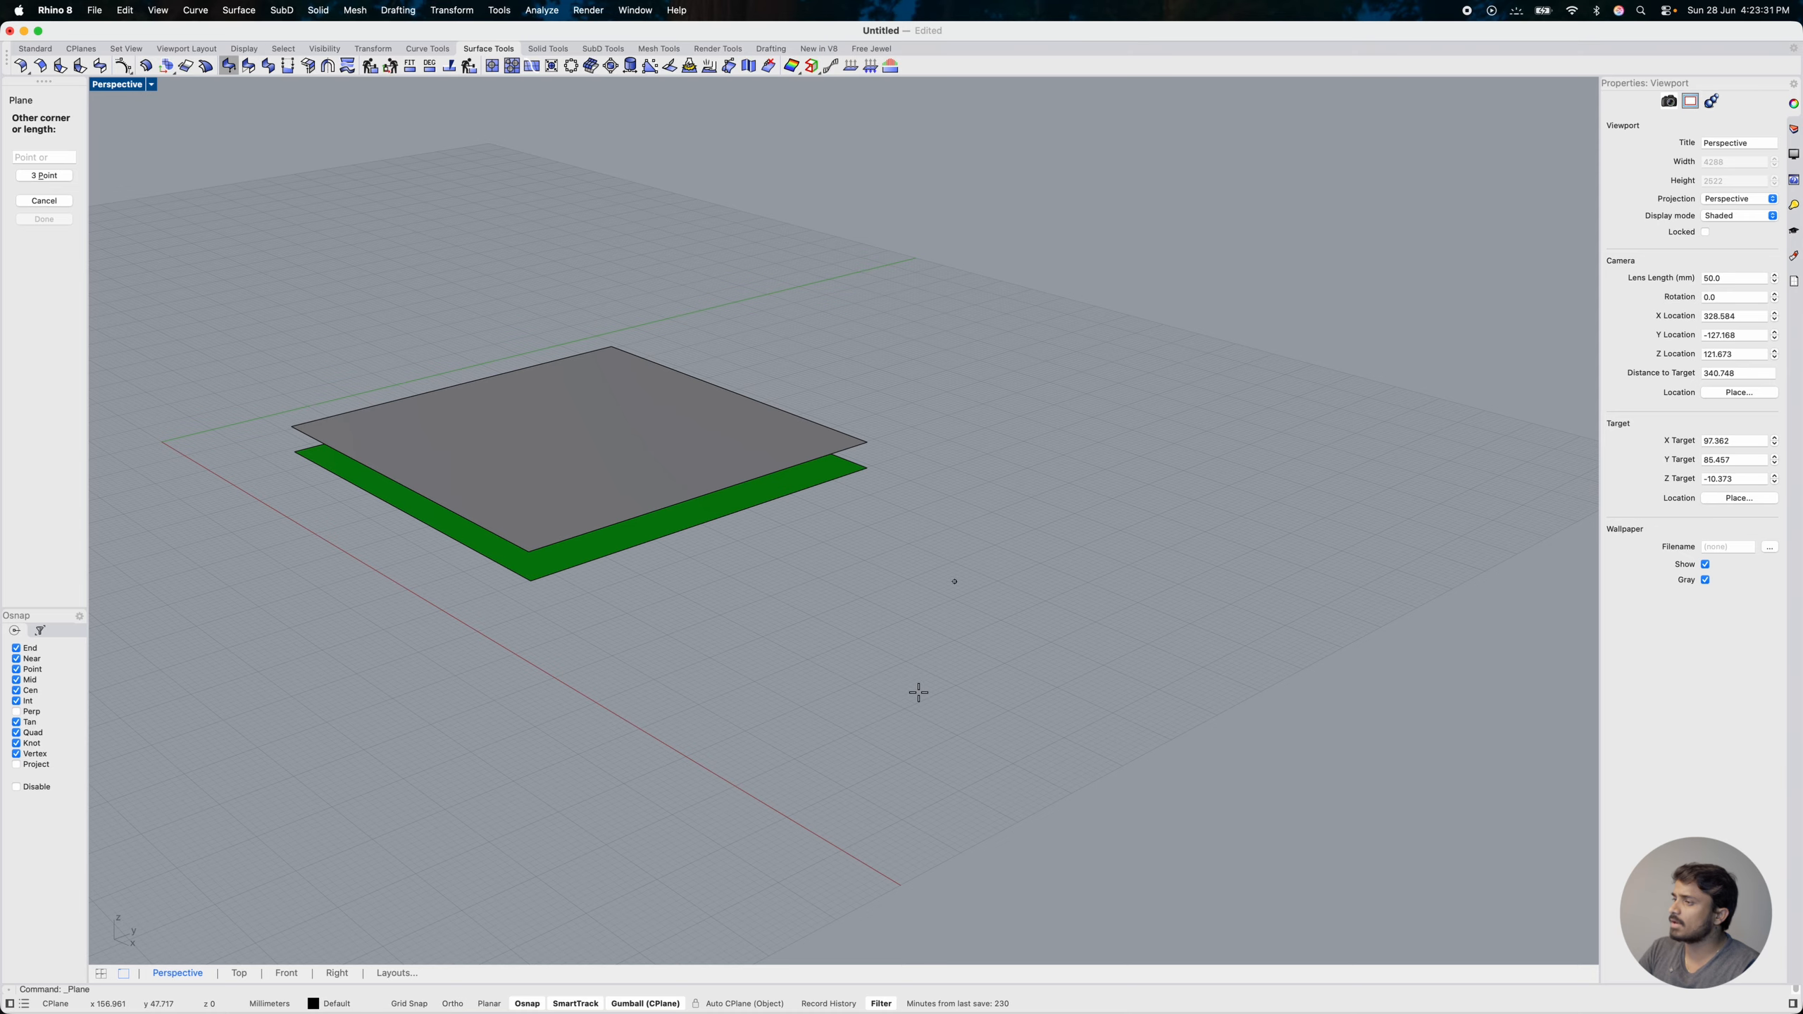
click(932, 768)
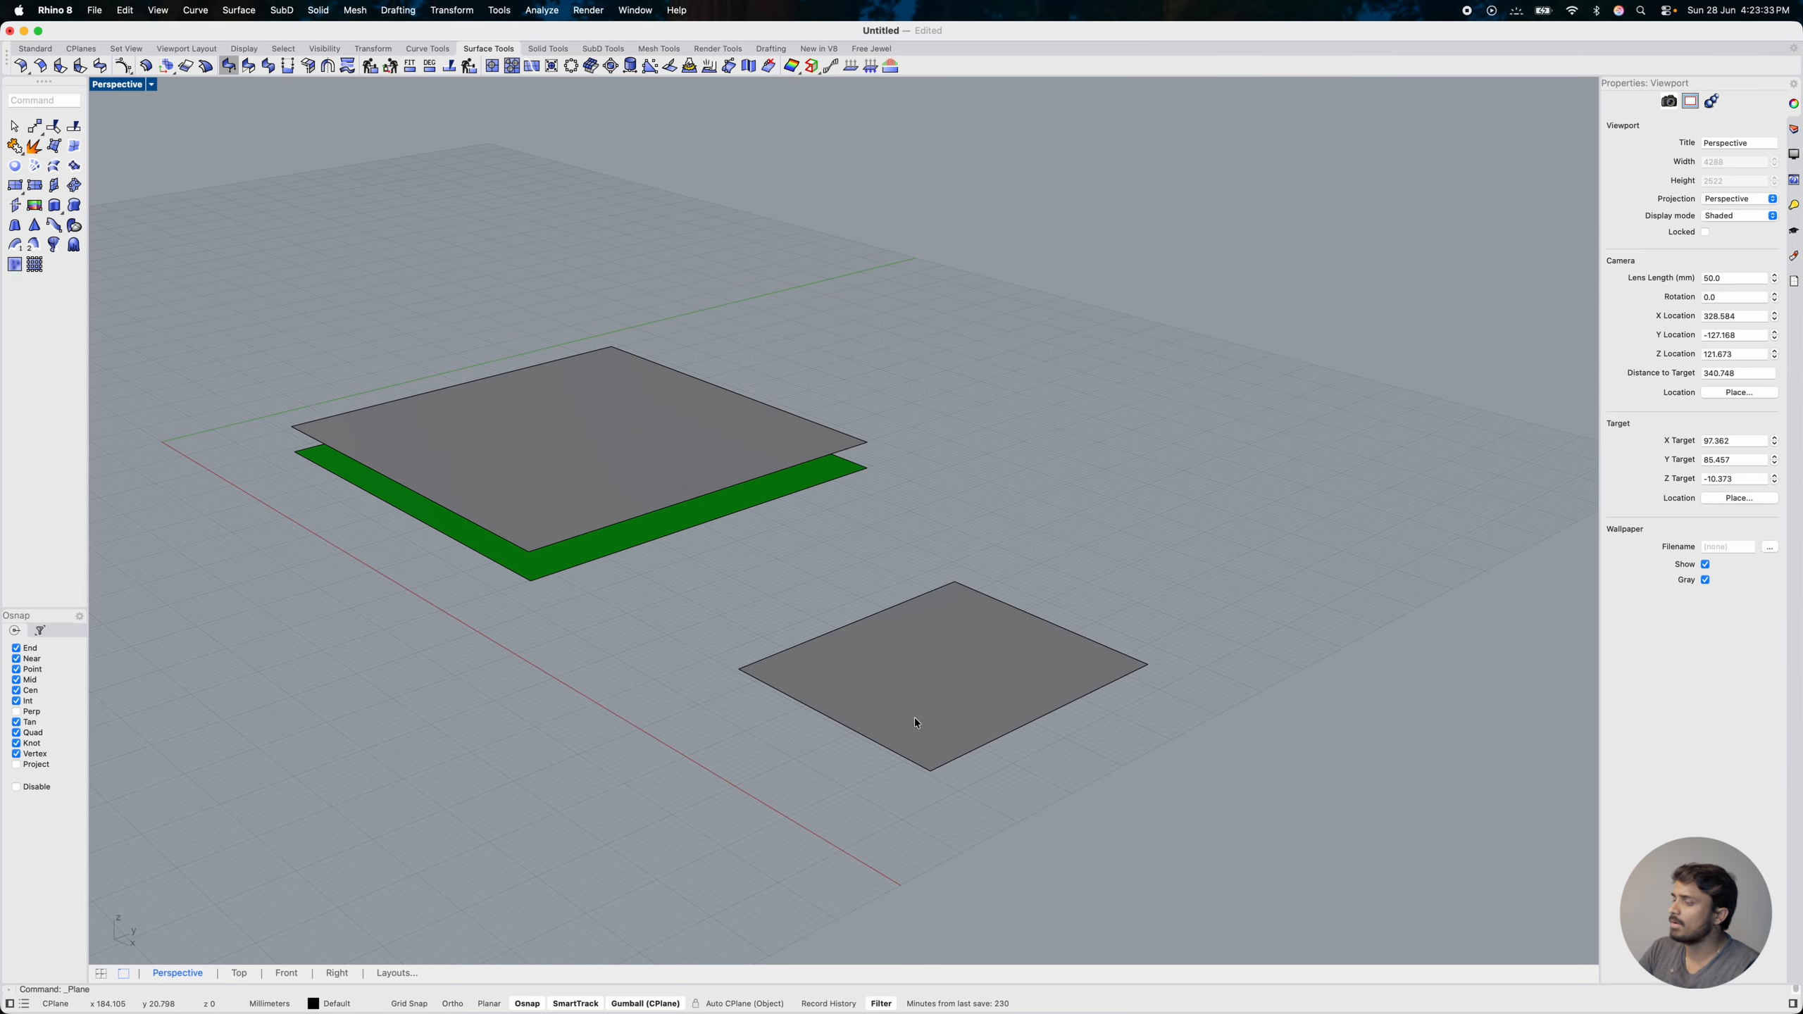
Step: Set the second plane's display color to Red and deselect it
right_drag(791, 697, 830, 668)
click(997, 571)
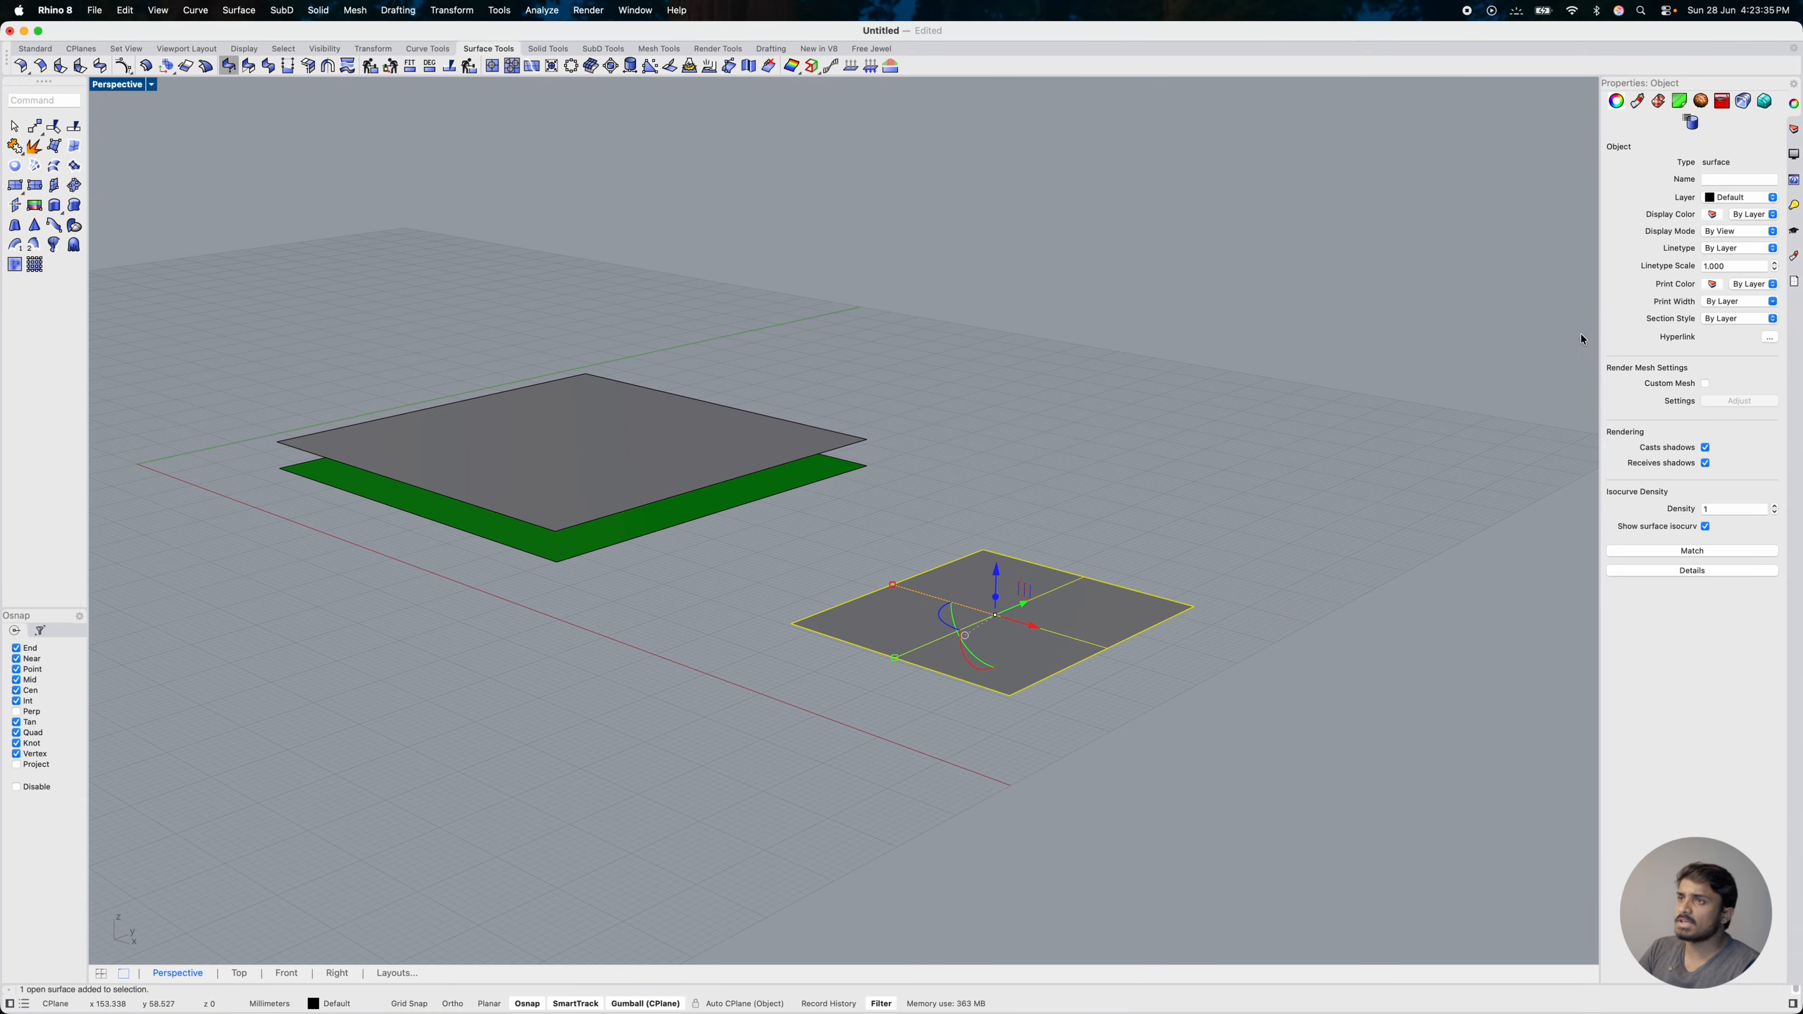
click(1711, 215)
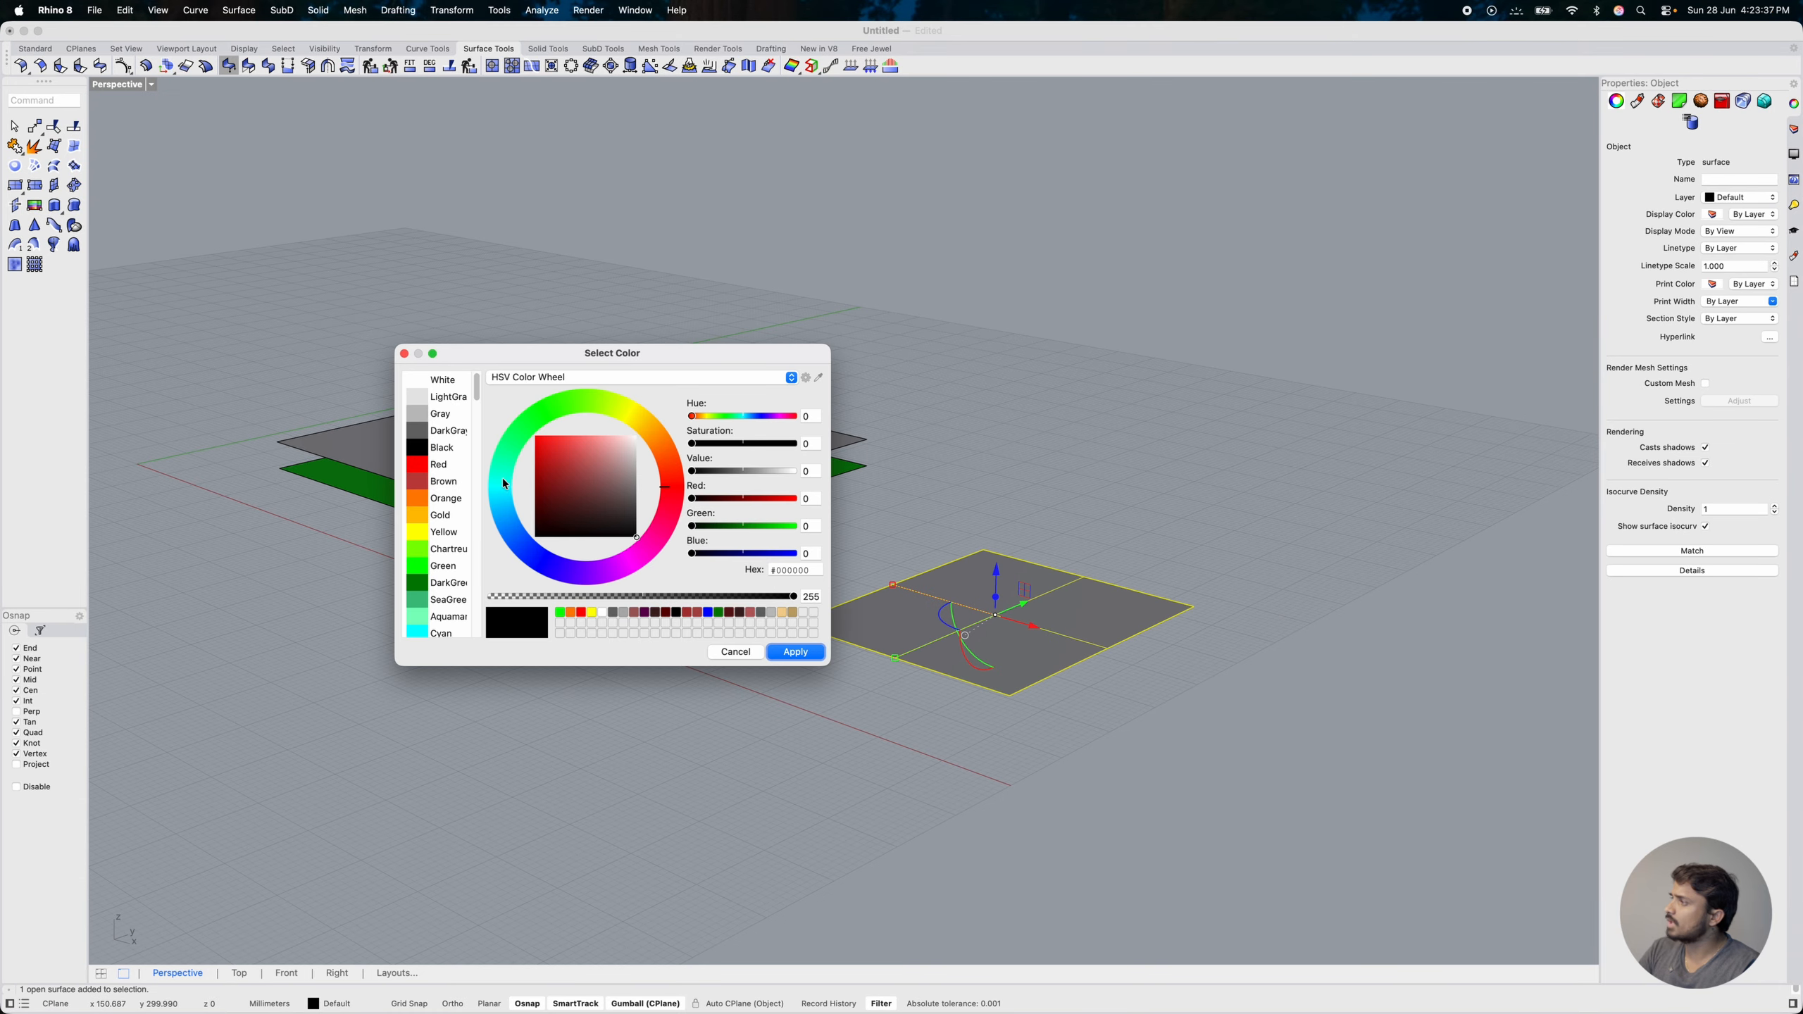
click(438, 466)
click(795, 652)
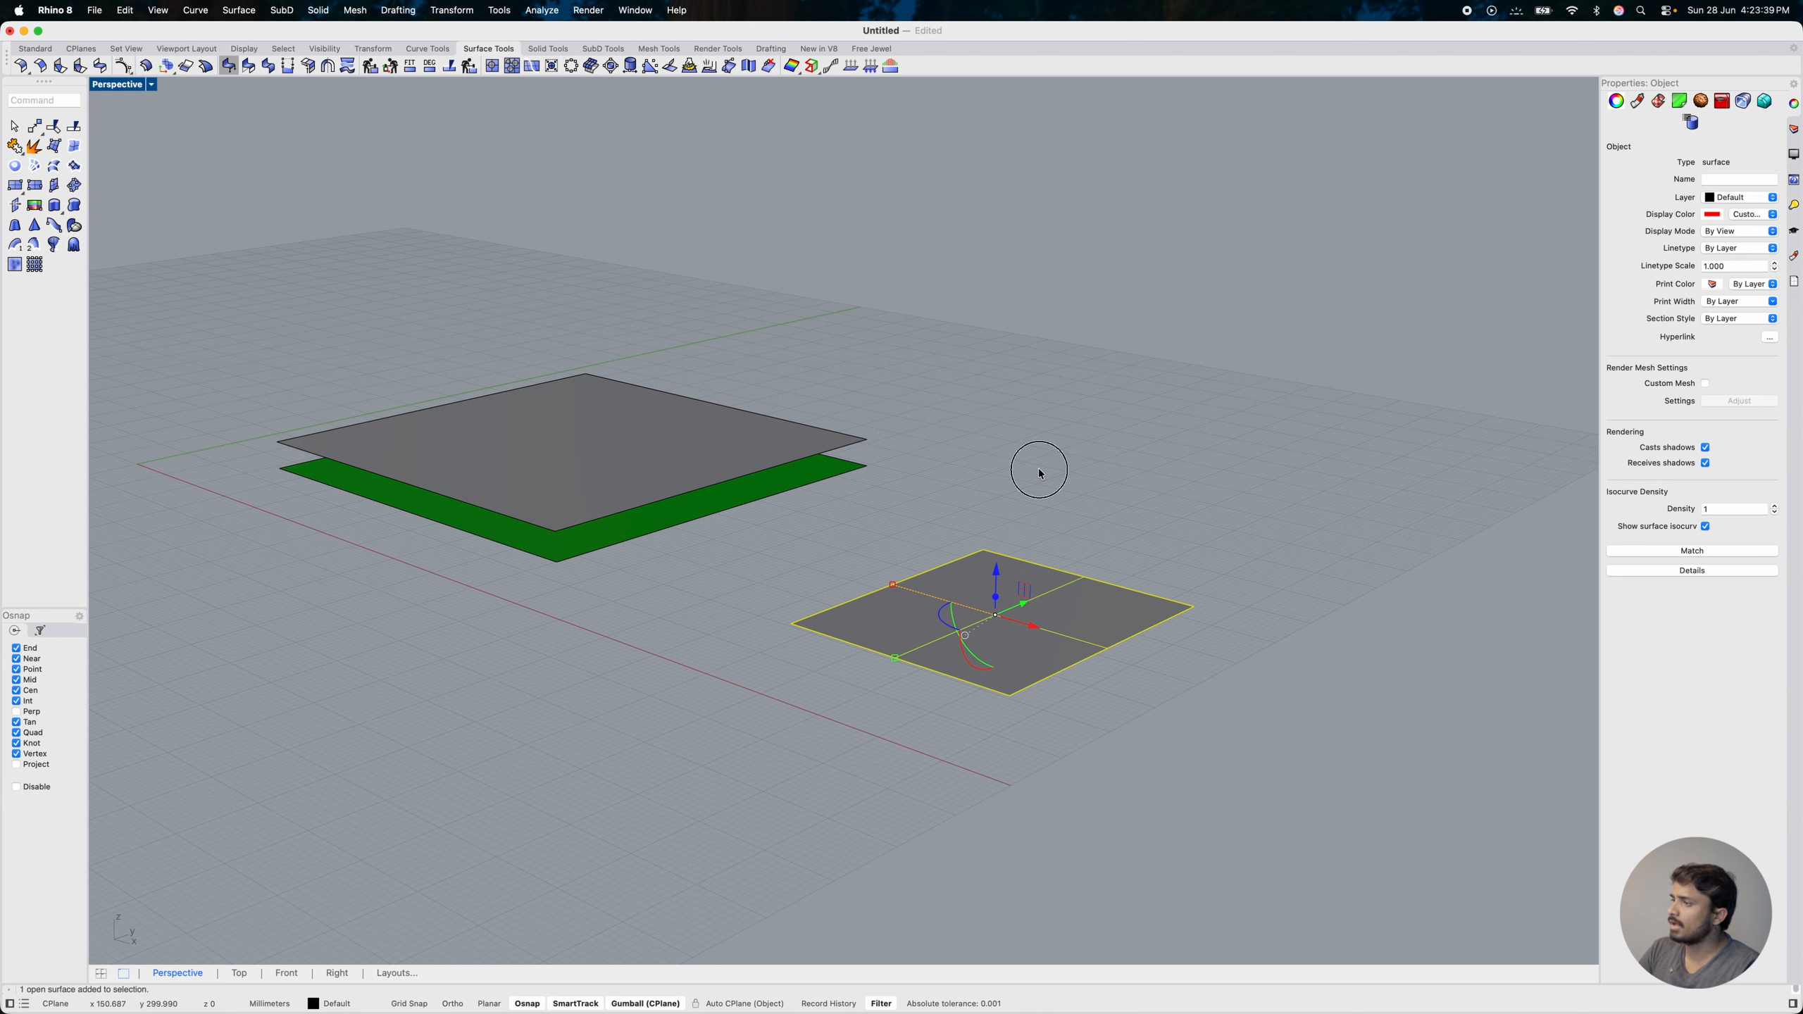
key(Escape)
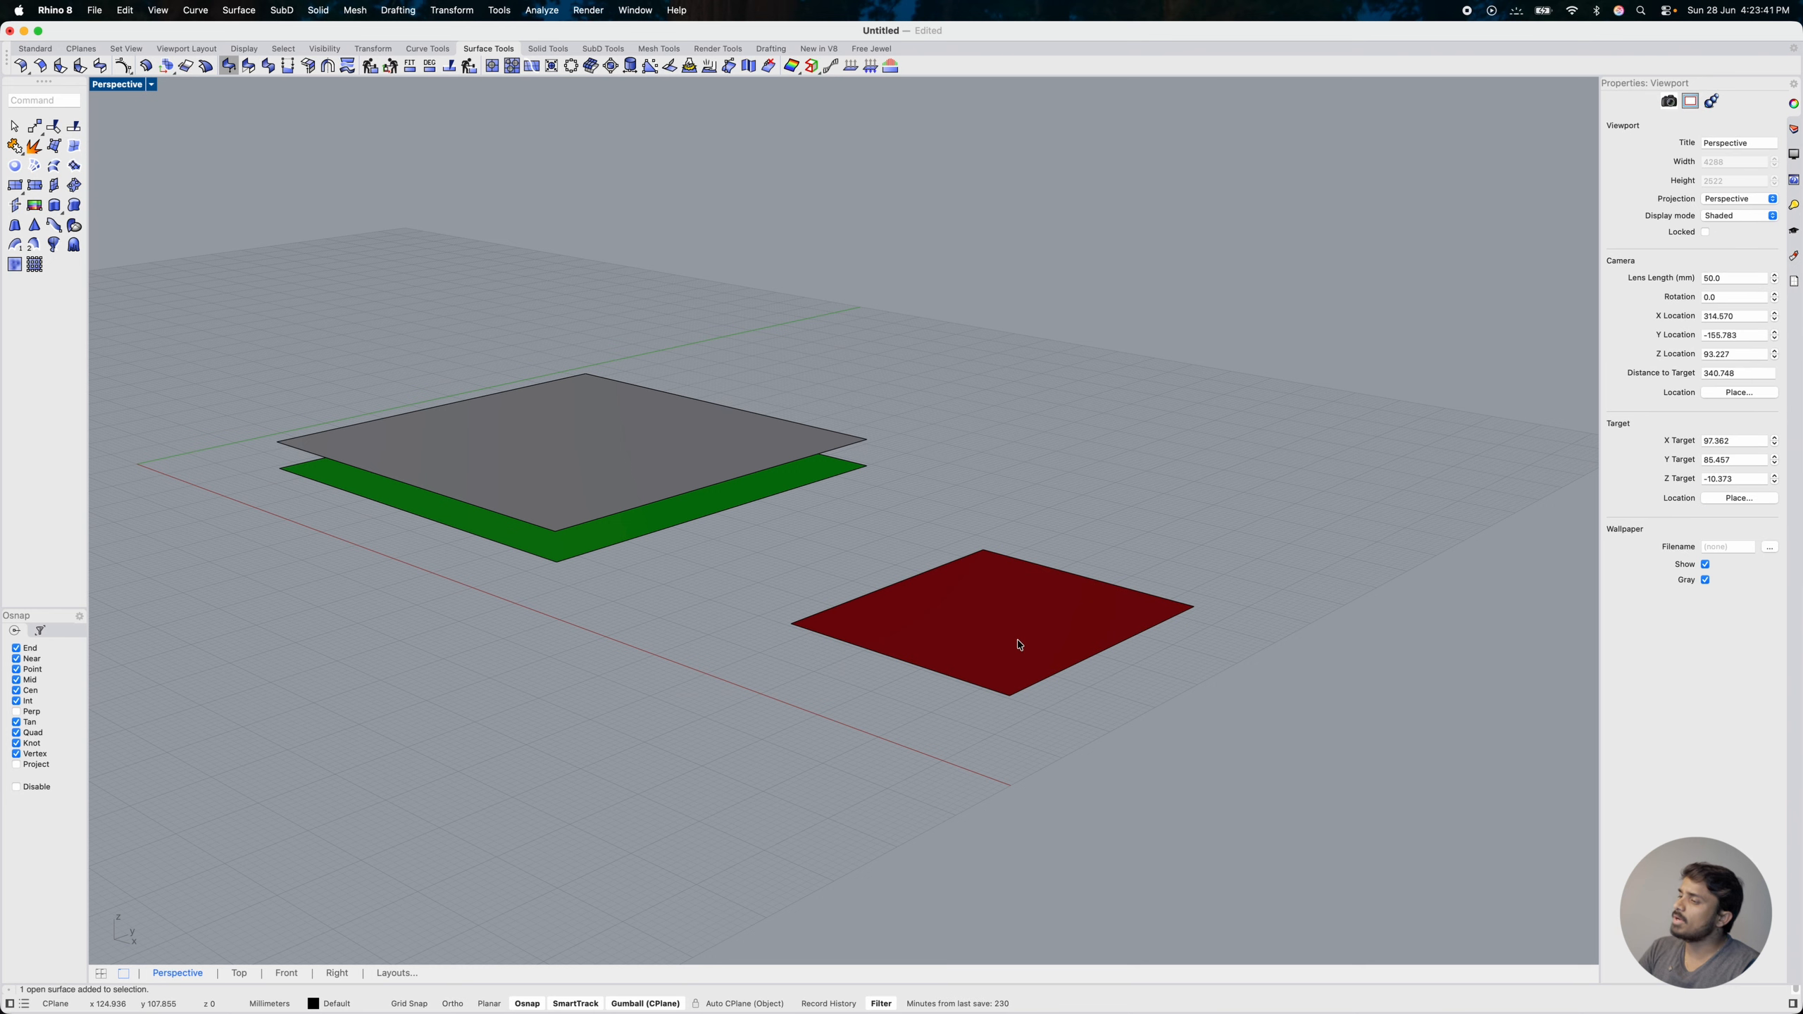
Step: Offset the red plane upward by 10 mm with the Solid option on to make a closed box
click(1014, 639)
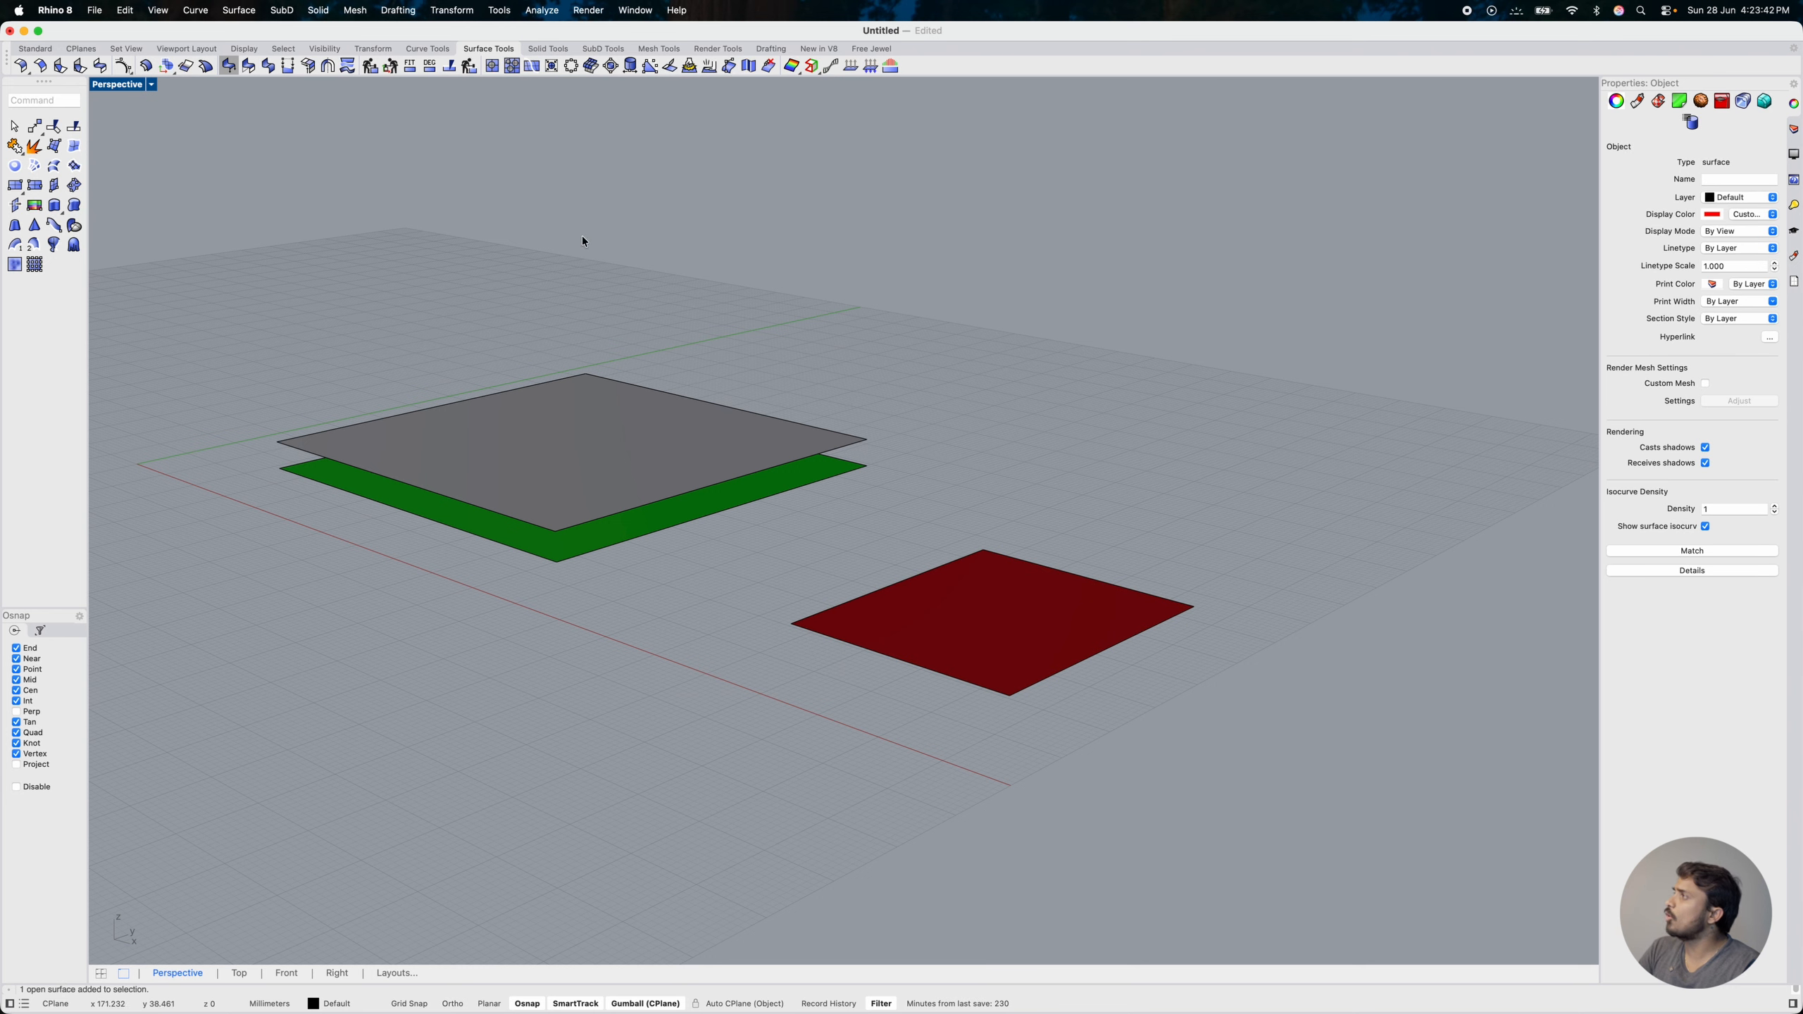
click(143, 65)
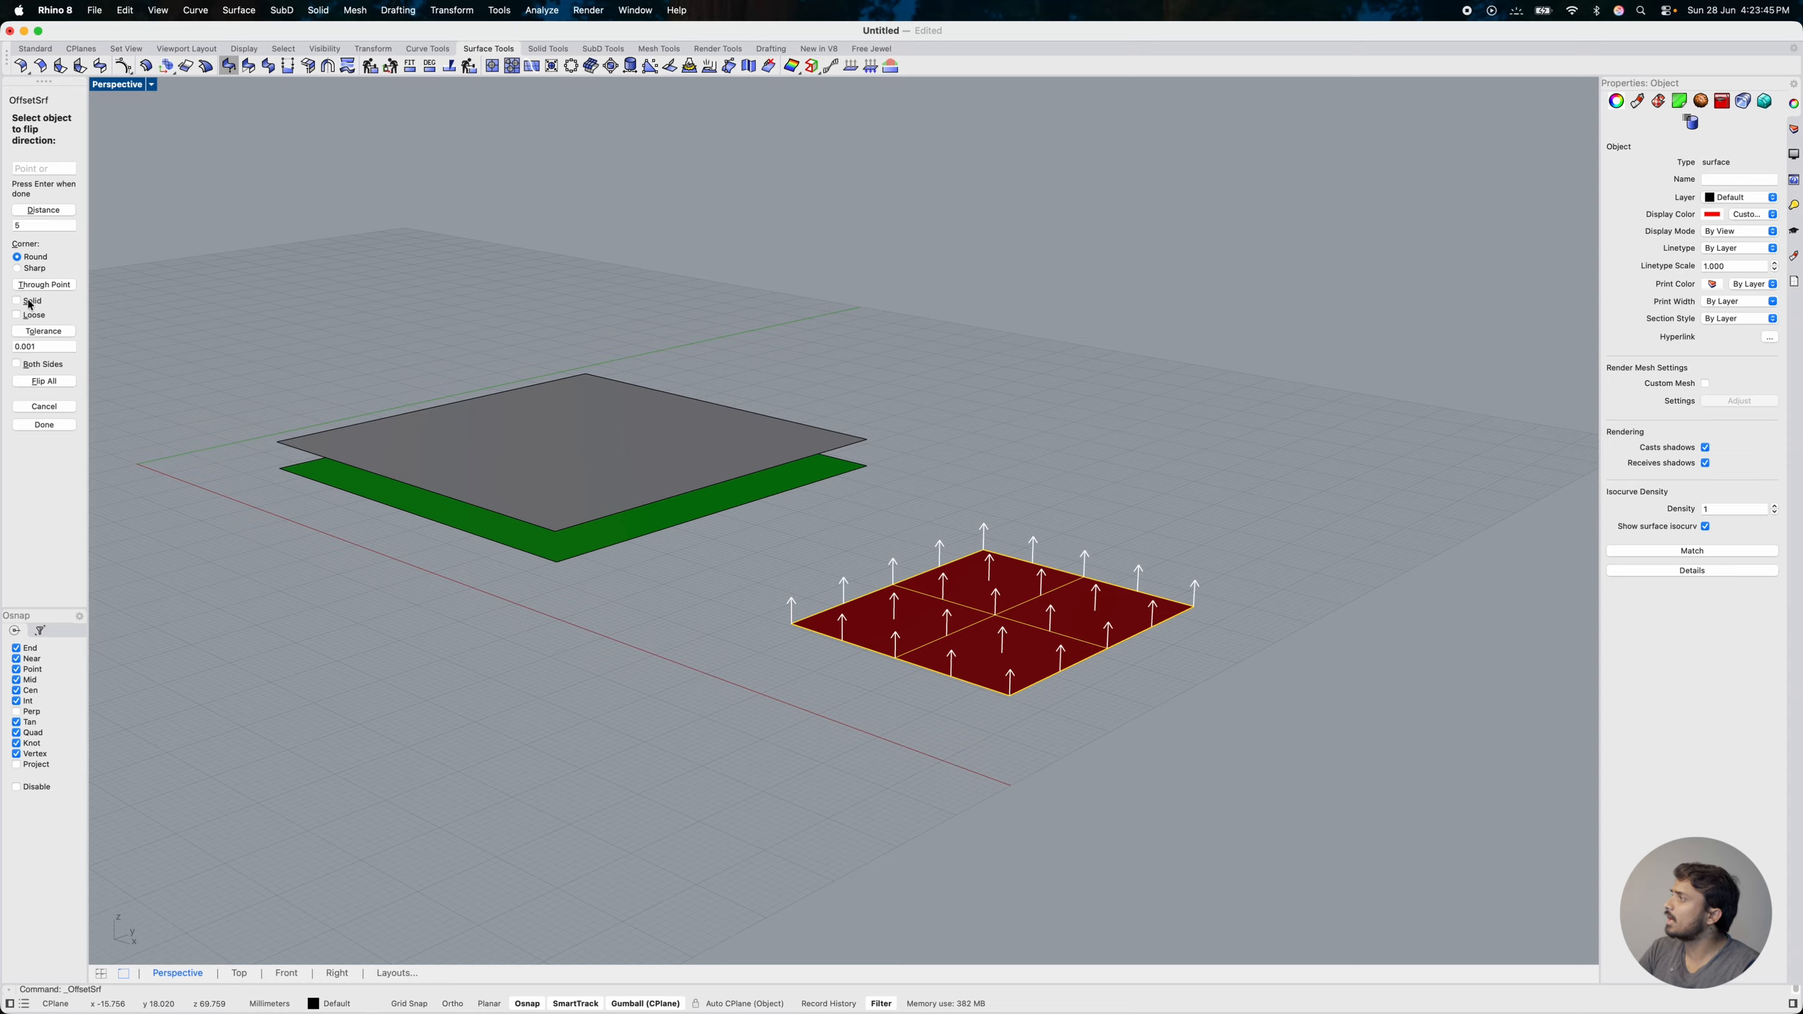
click(29, 225)
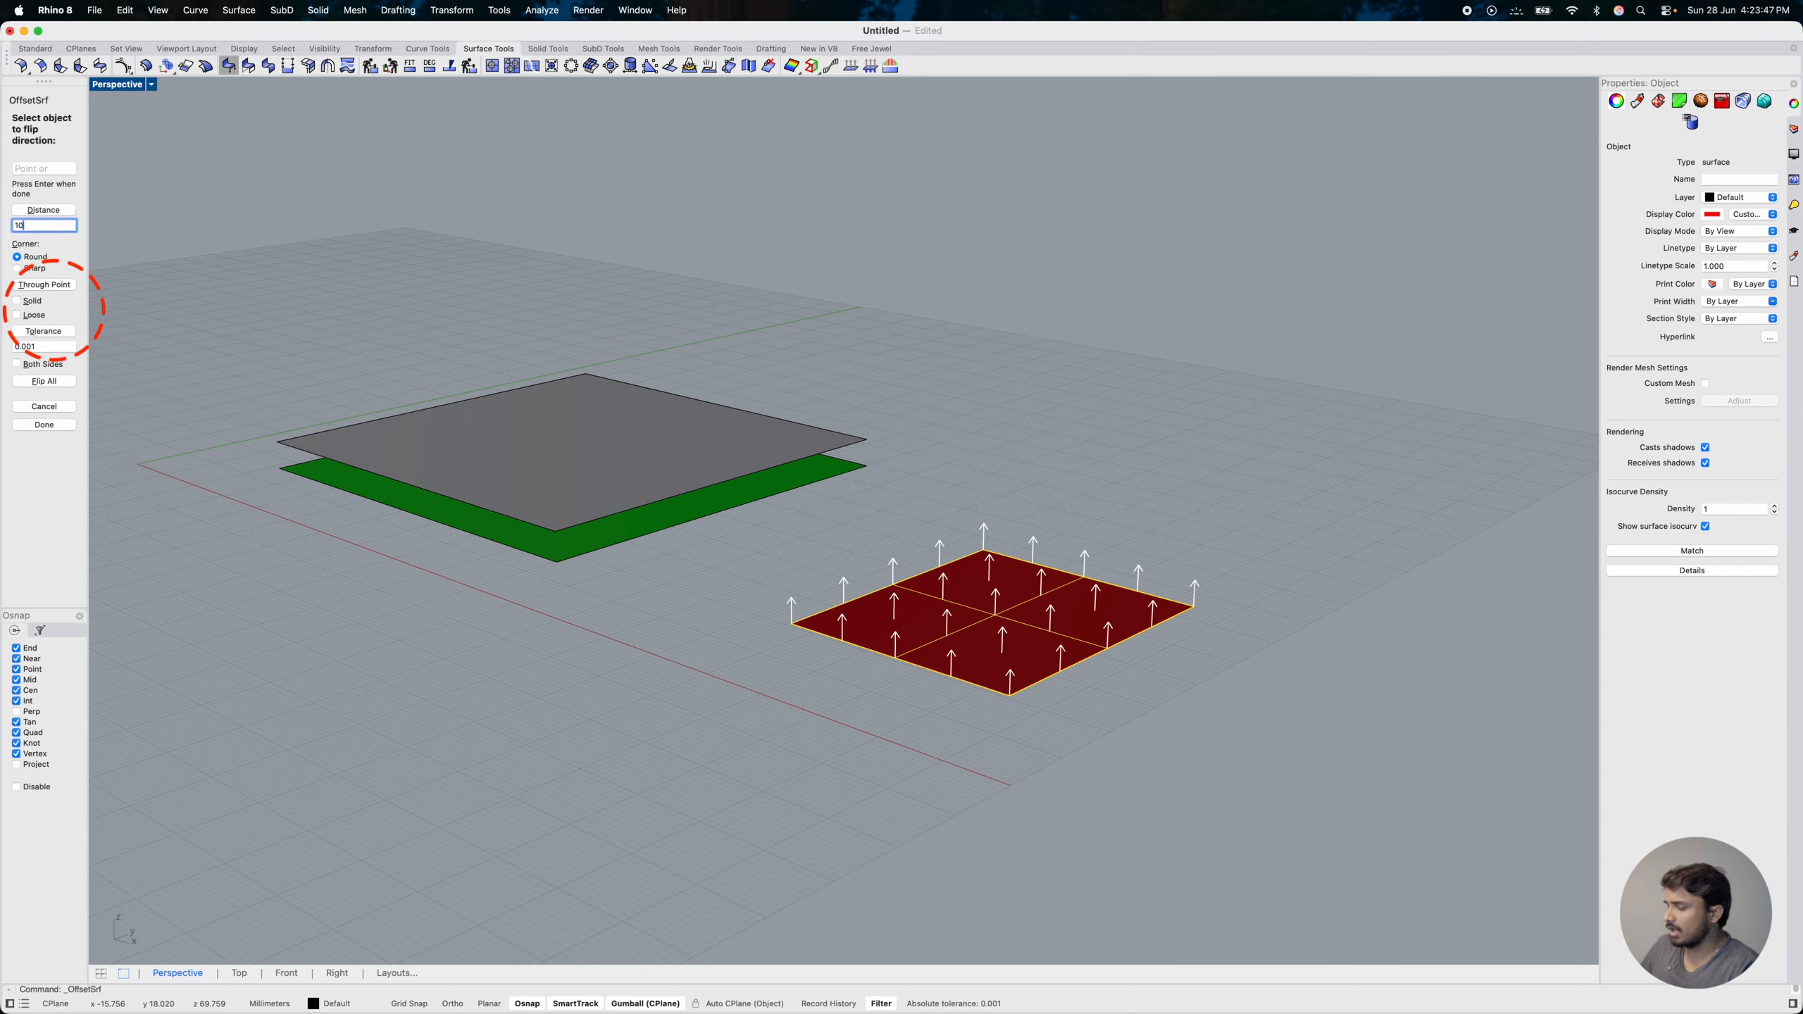
text(10)
key(Return)
click(41, 302)
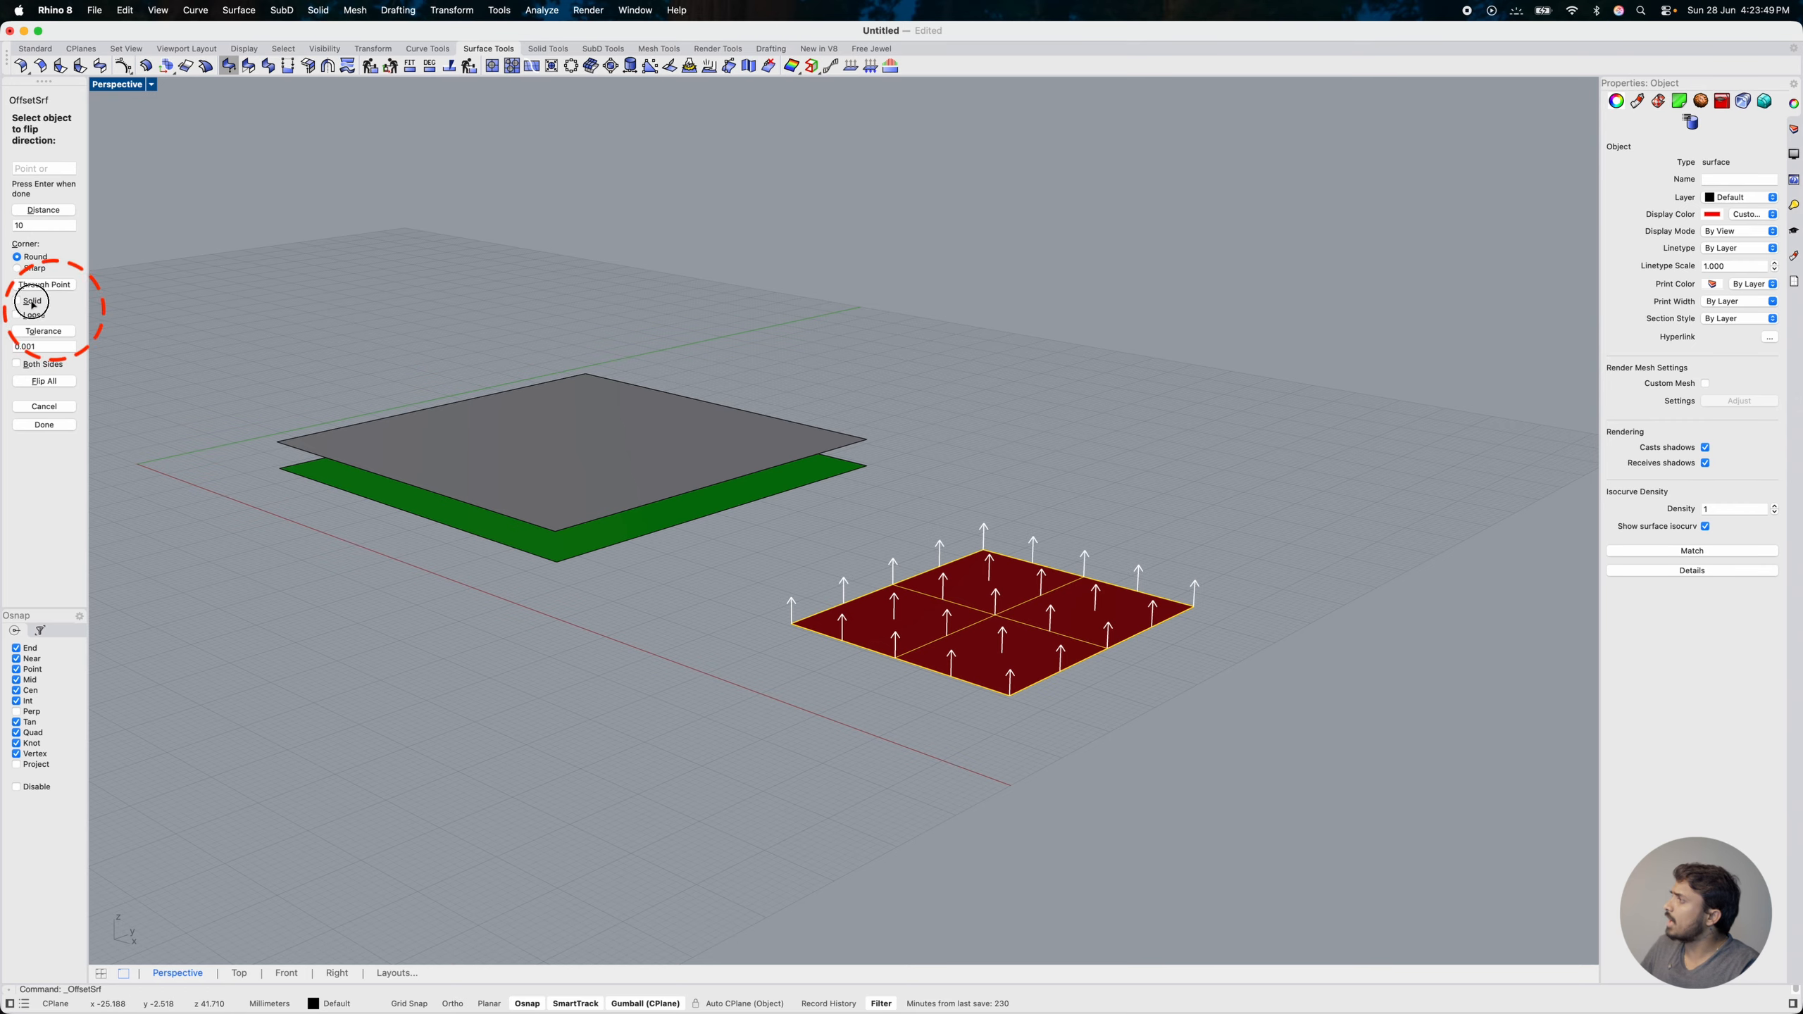
key(Return)
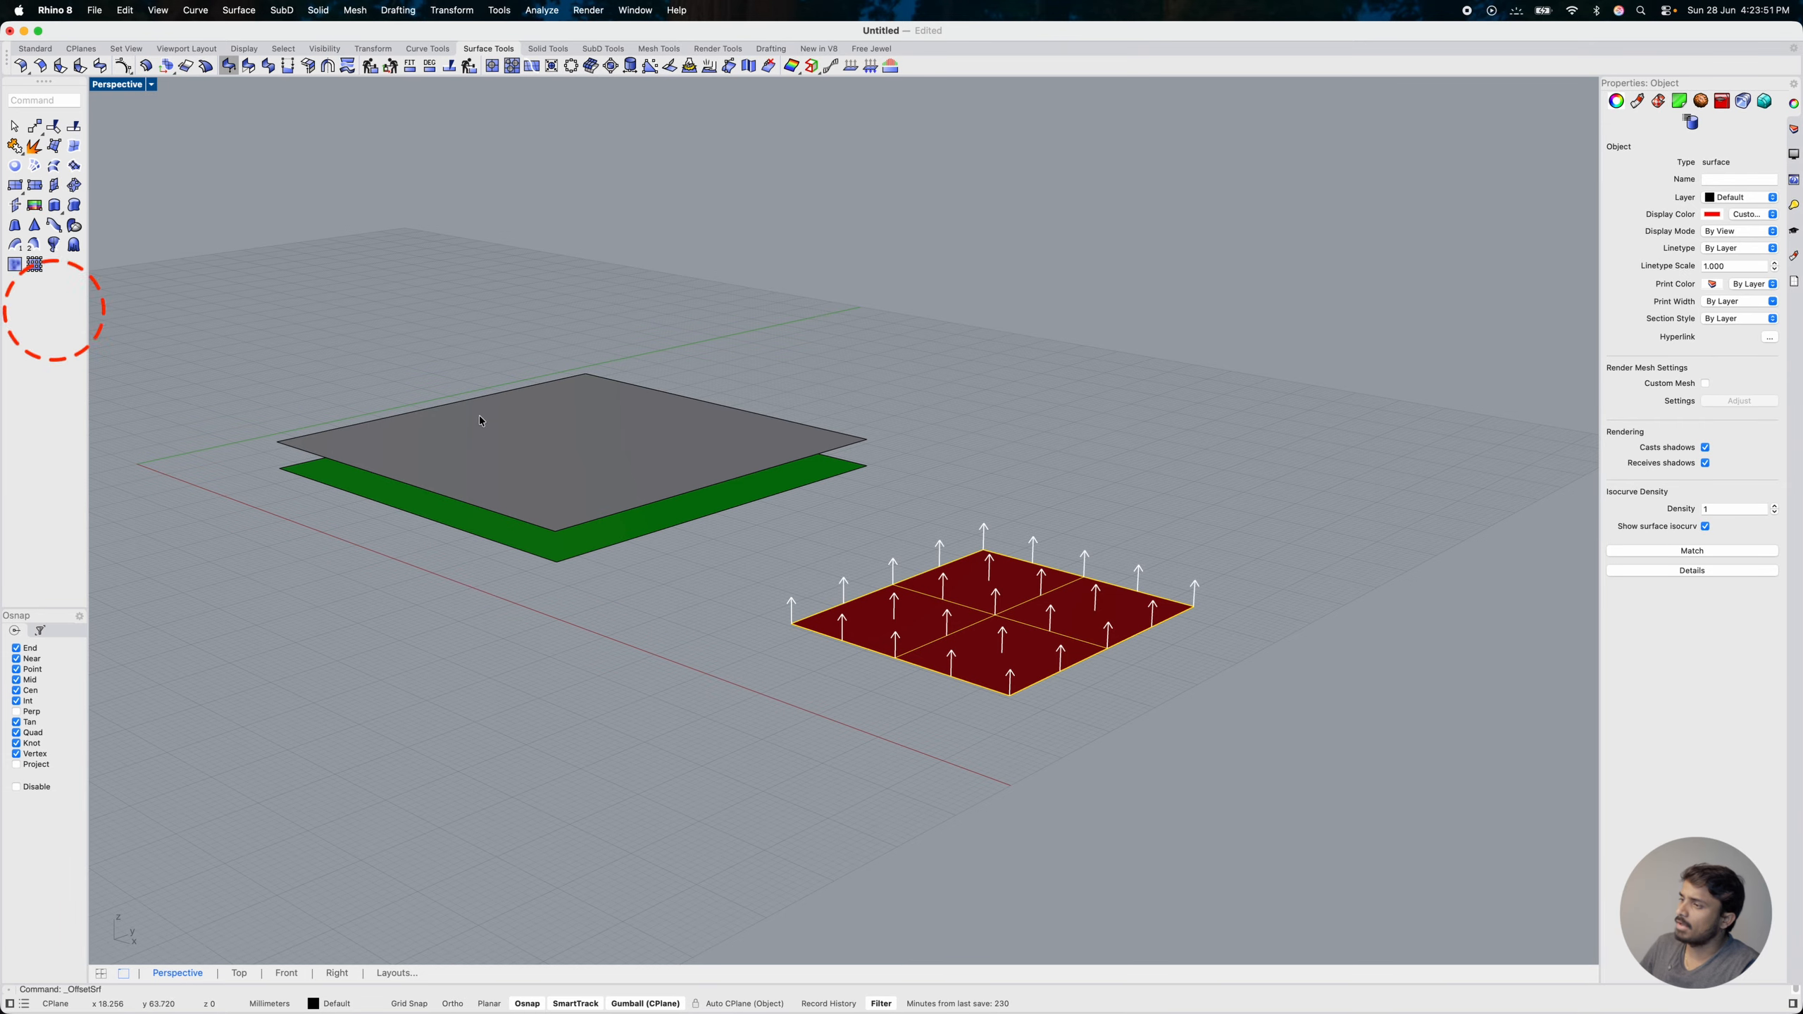
right_drag(1007, 602, 936, 584)
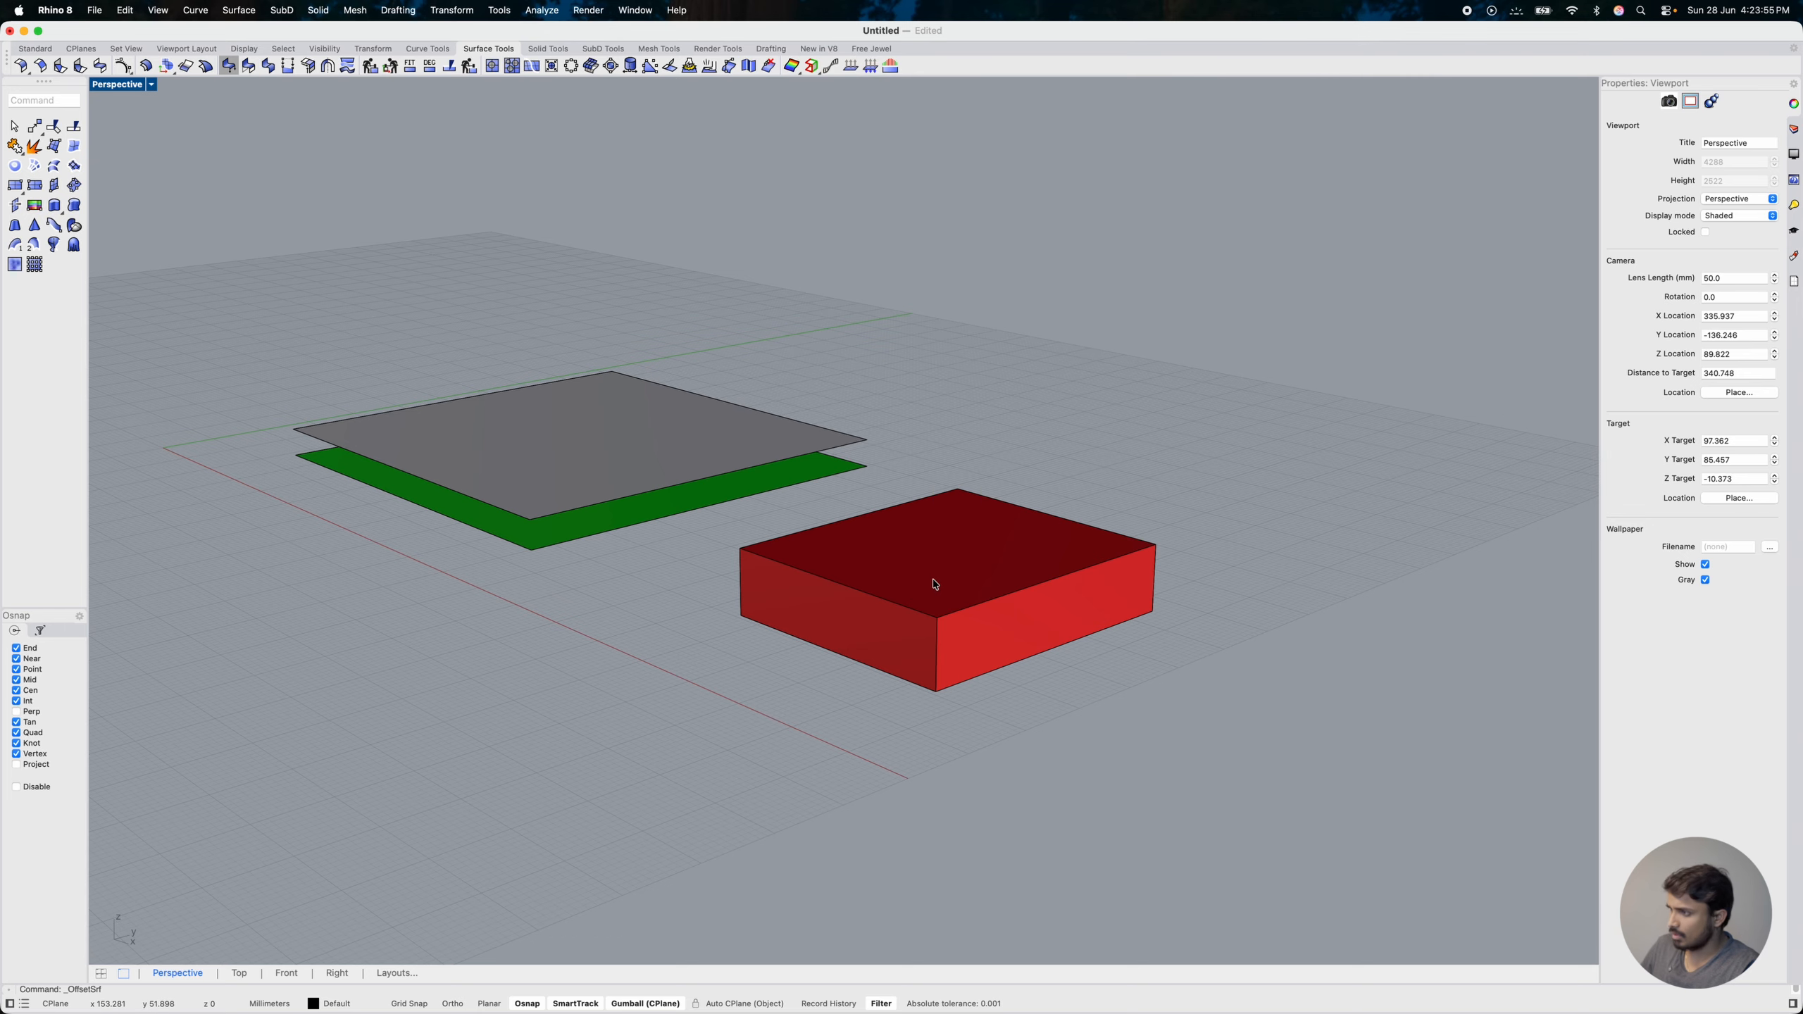
Step: Zoom in on the red solid to examine its shape and object type, and deselect it
click(936, 584)
text(zs)
key(Return)
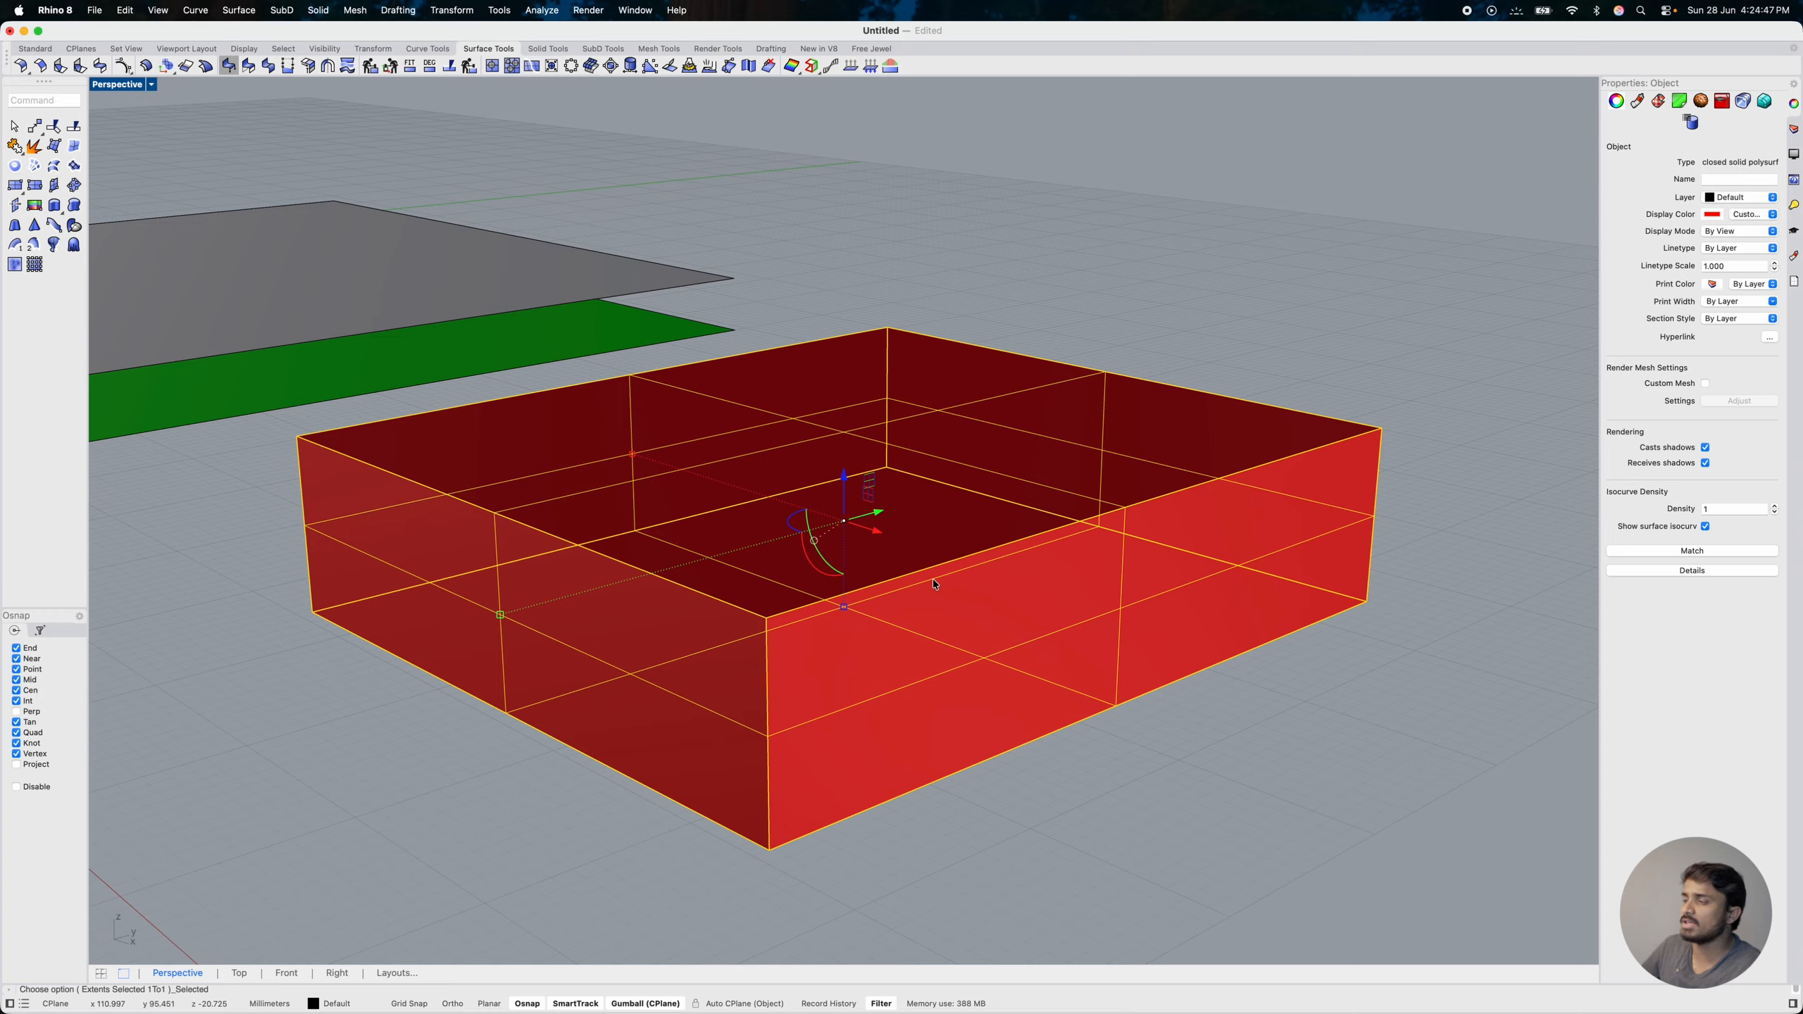
scroll(933, 584, down, 10)
click(975, 442)
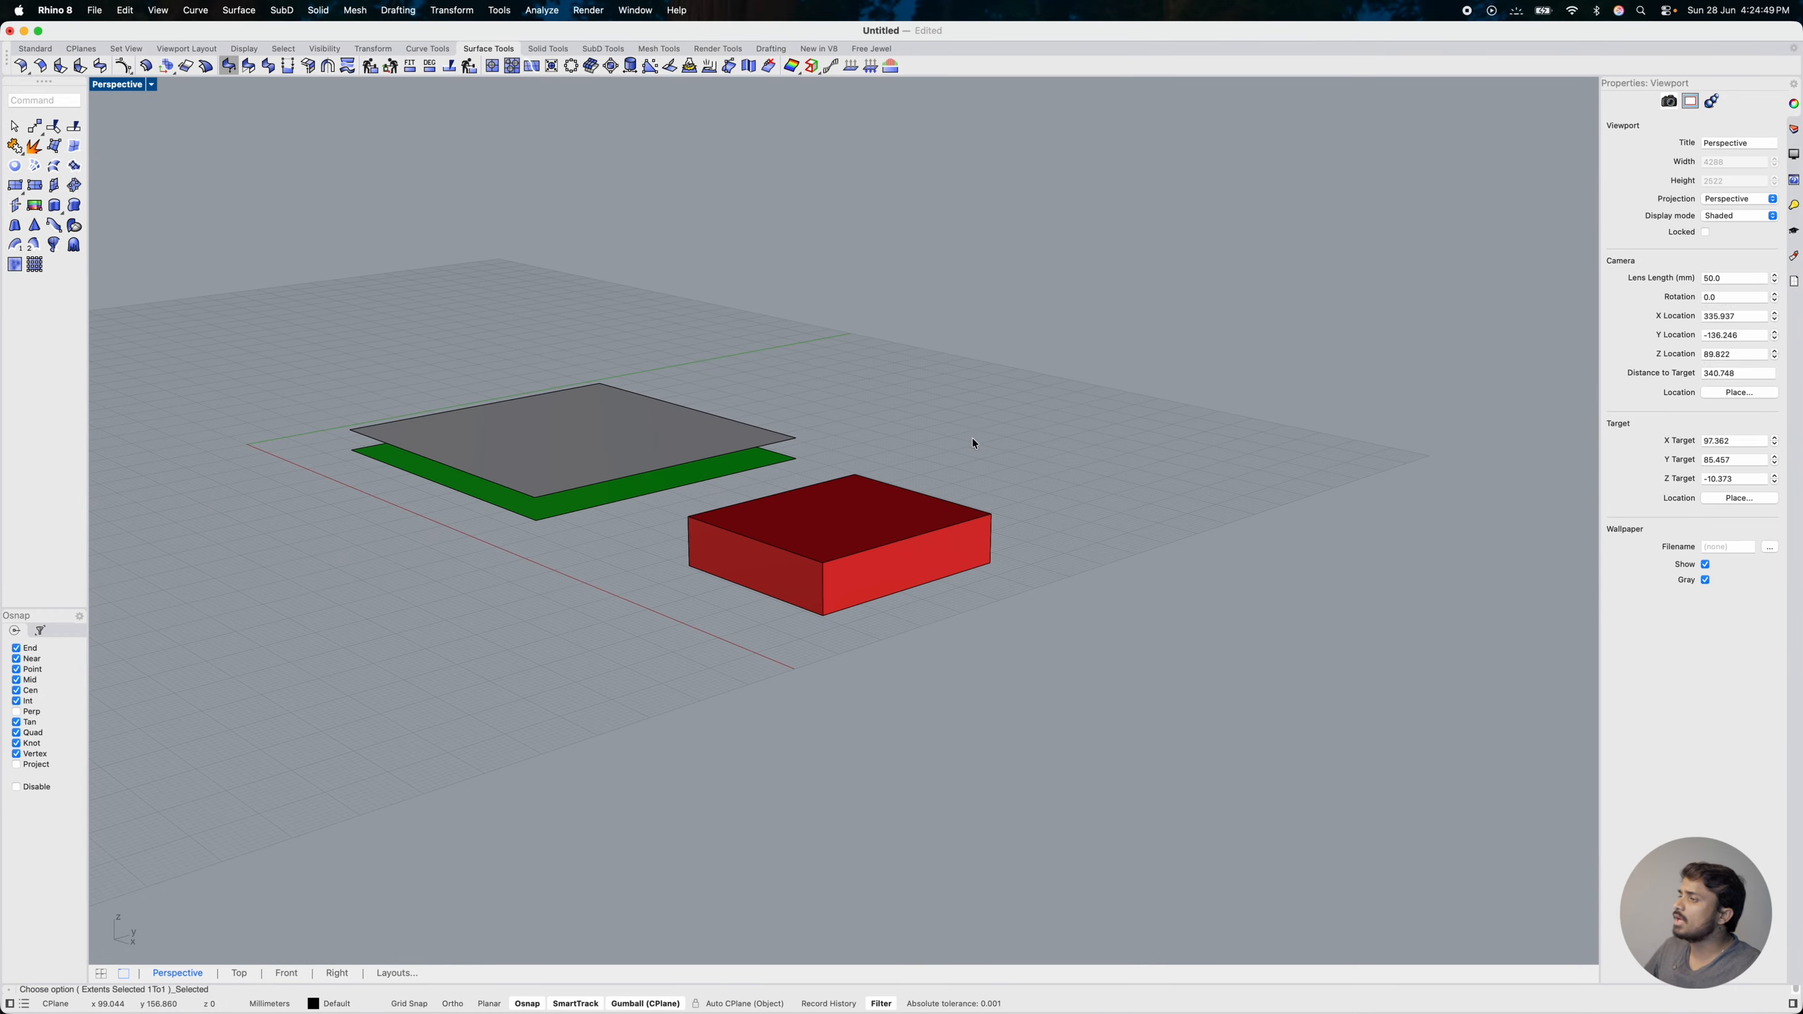
Step: Draw a third corner-to-corner rectangular plane on the ground in front of the red box
click(17, 186)
click(1110, 588)
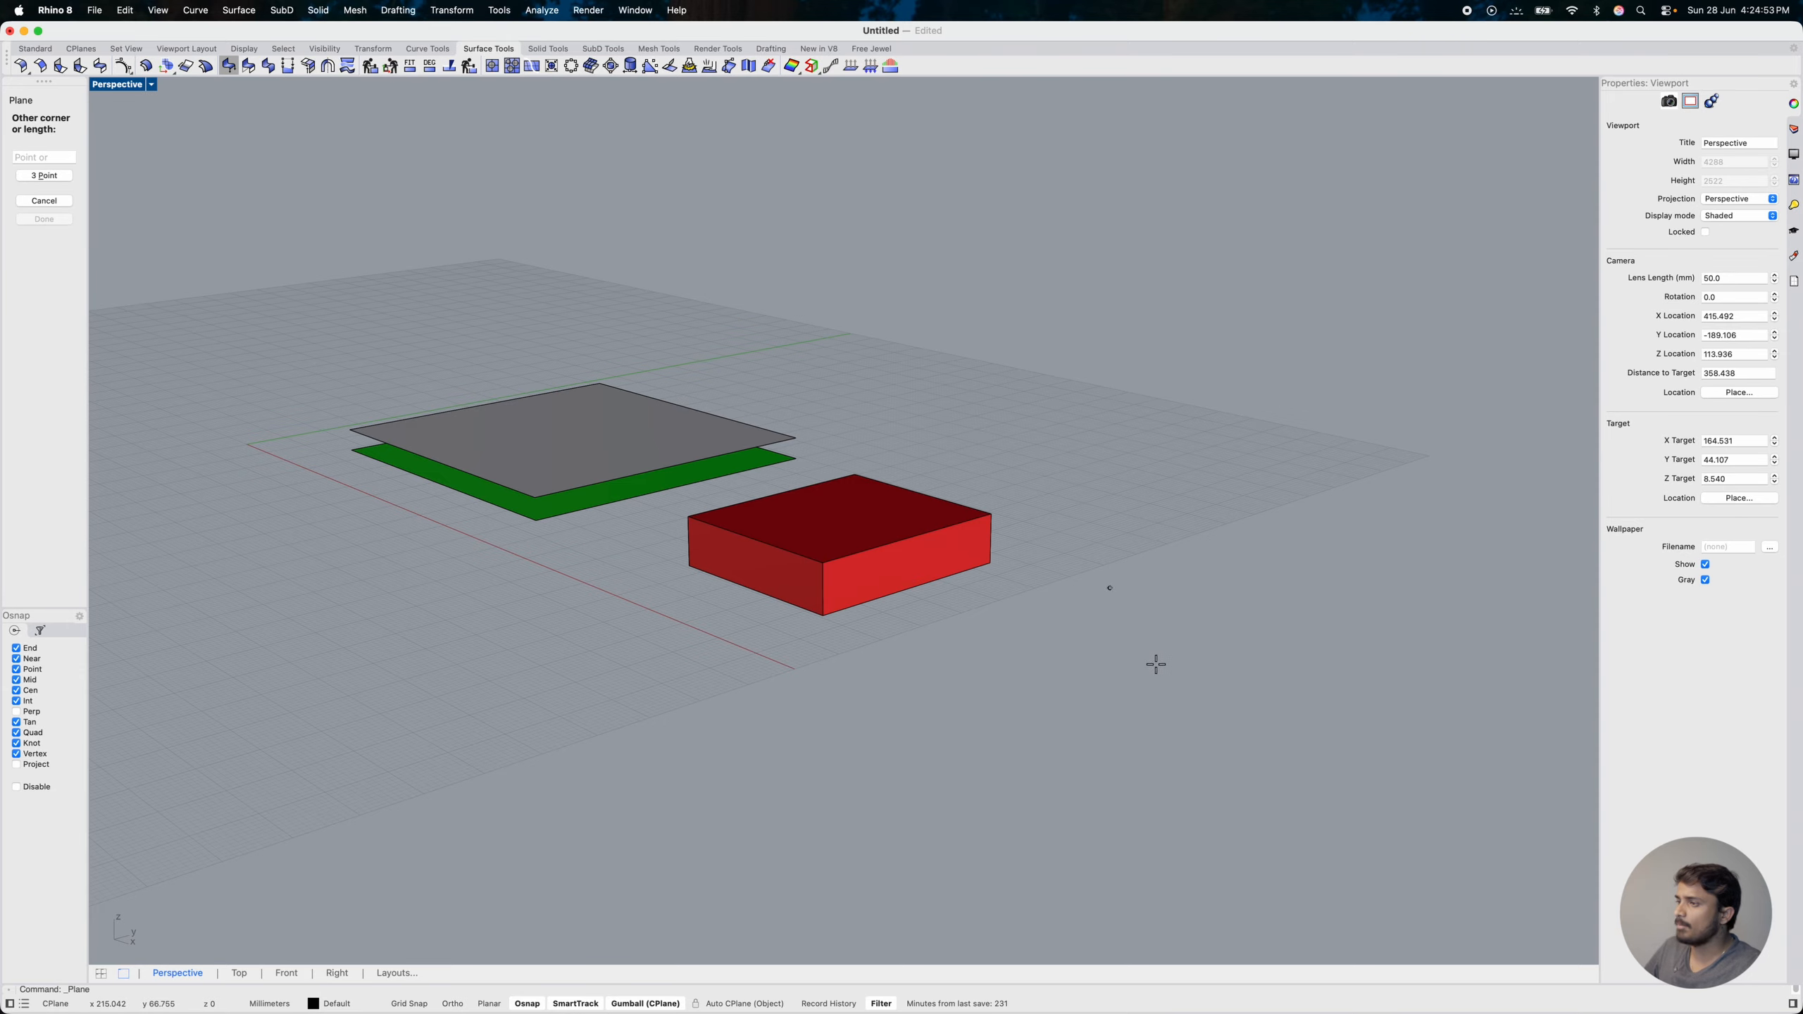
click(1159, 767)
Step: Tilt the new plane out of the ground with a freehand gumball rotation and keep it selected
click(1155, 688)
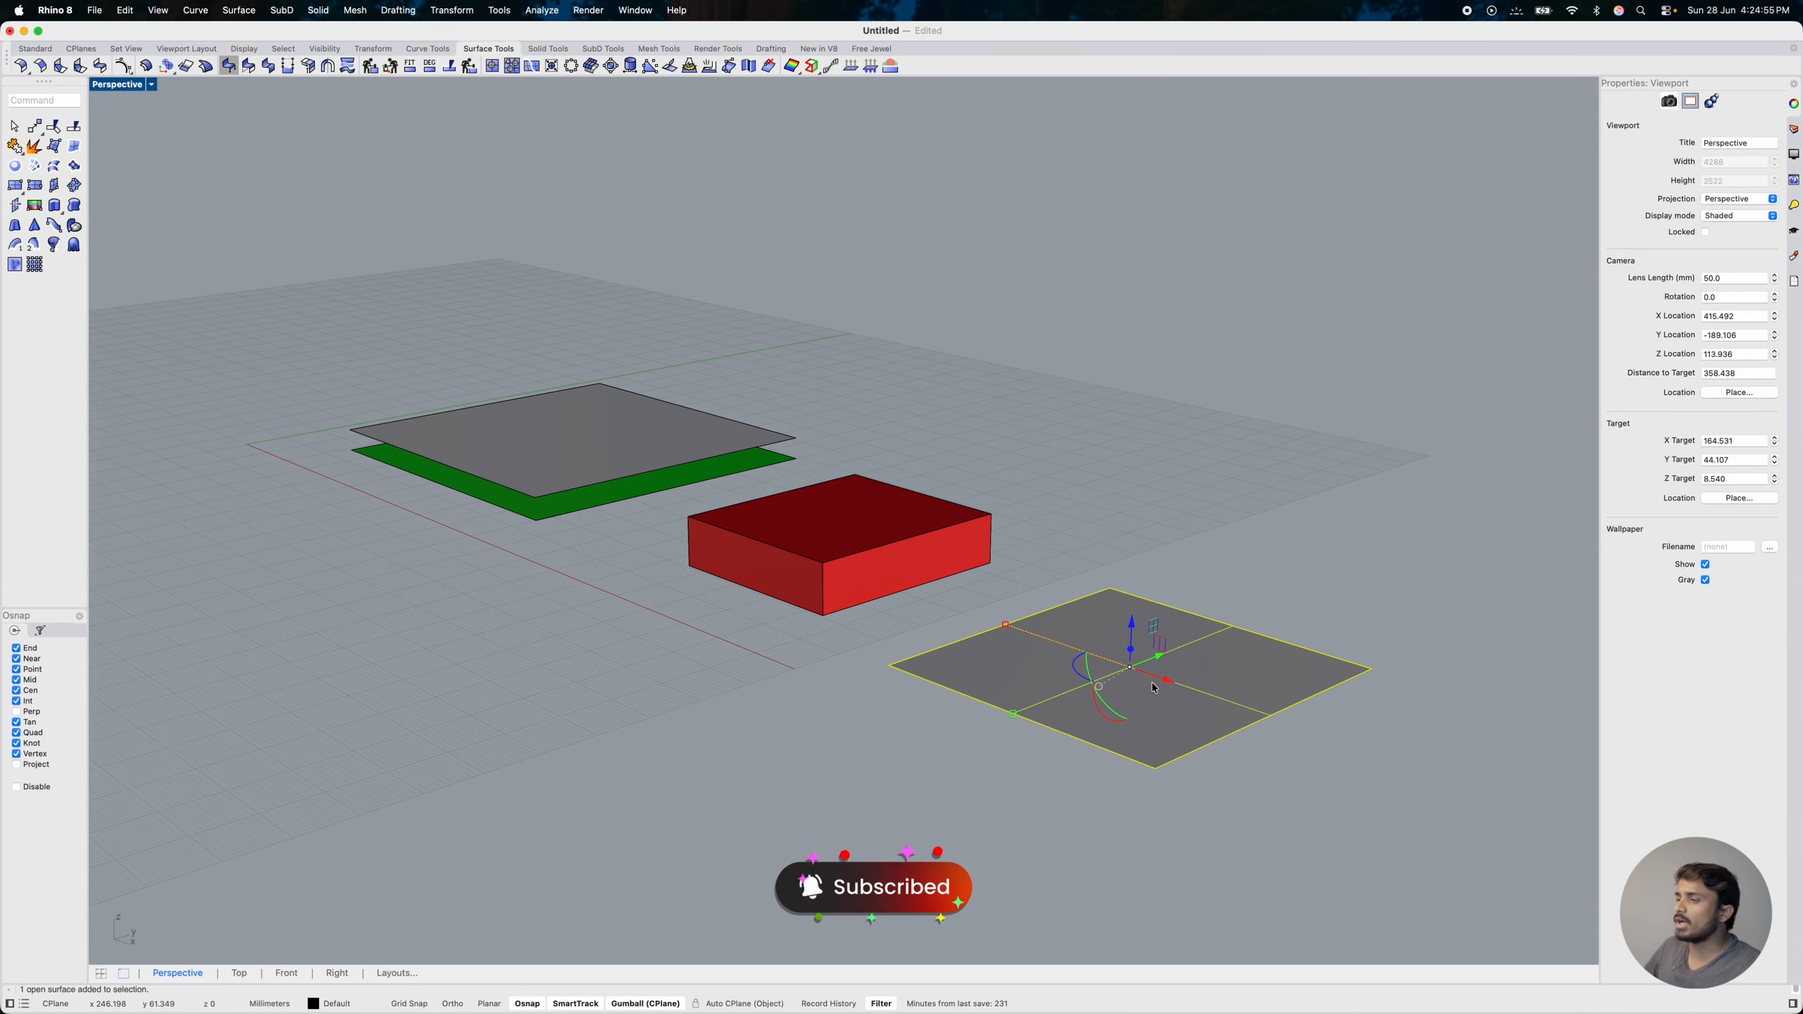
drag(1109, 708, 1094, 683)
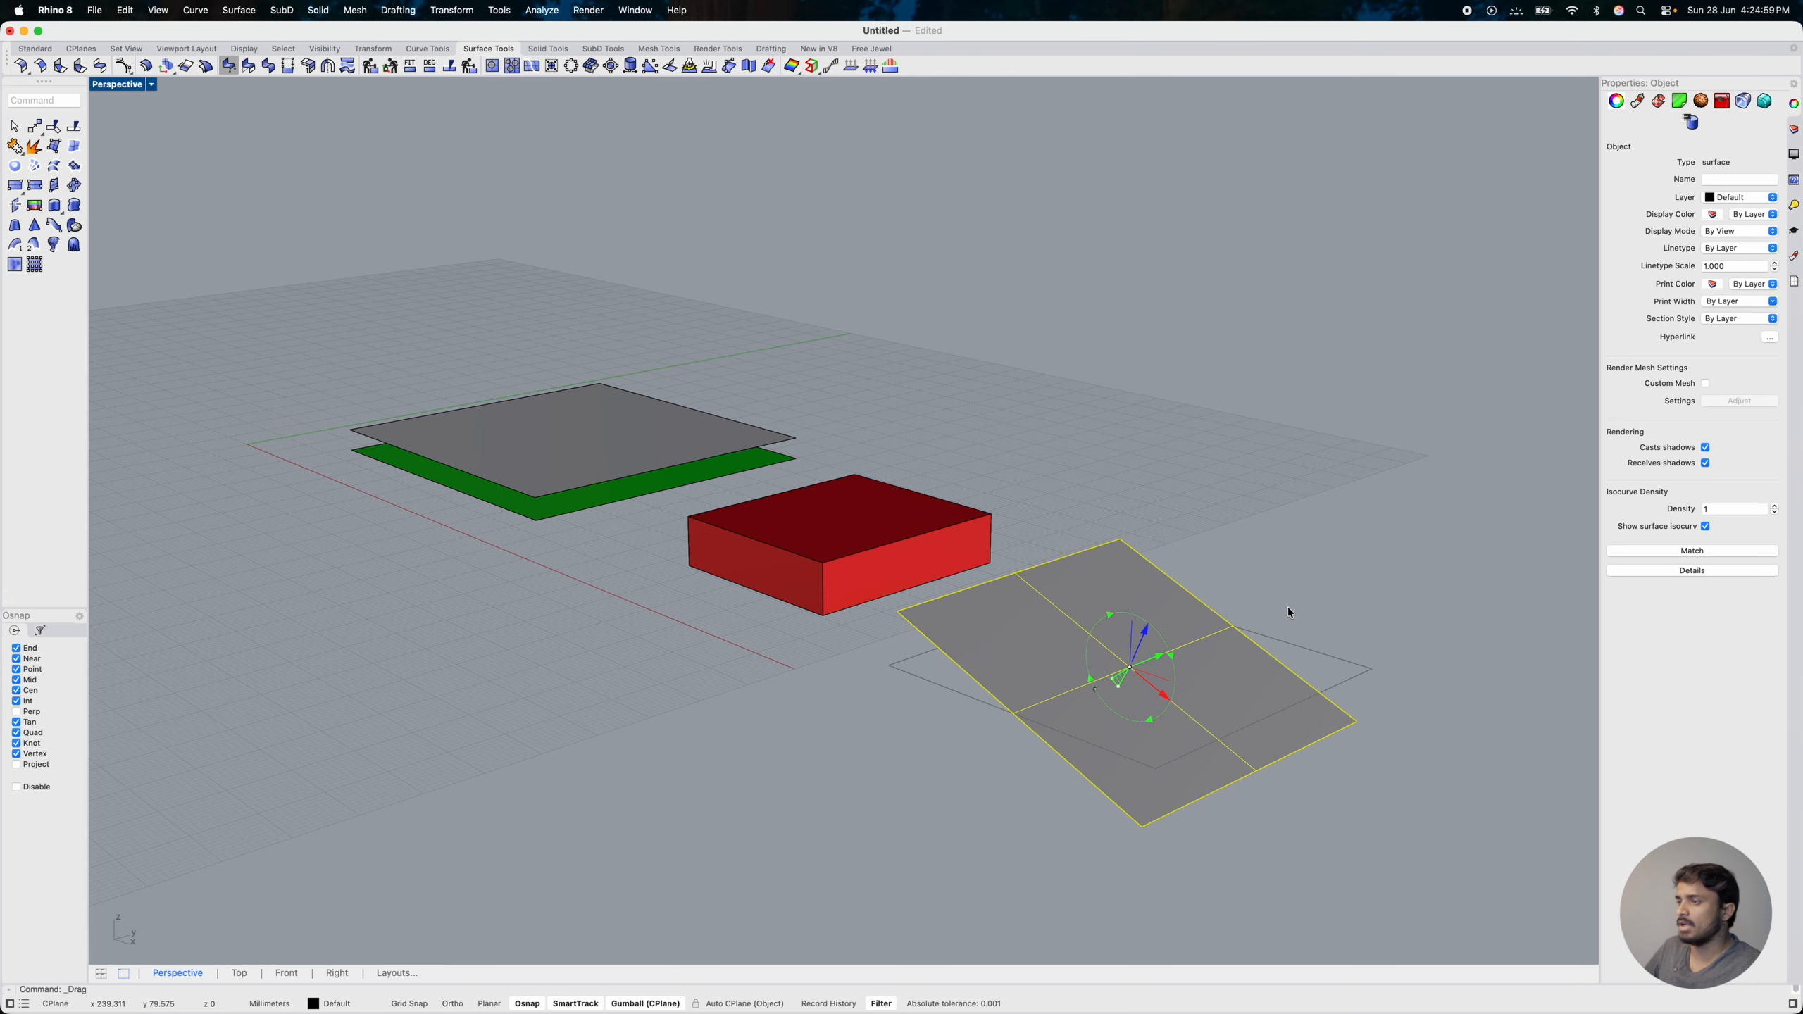
click(1288, 606)
click(1062, 685)
text(zs)
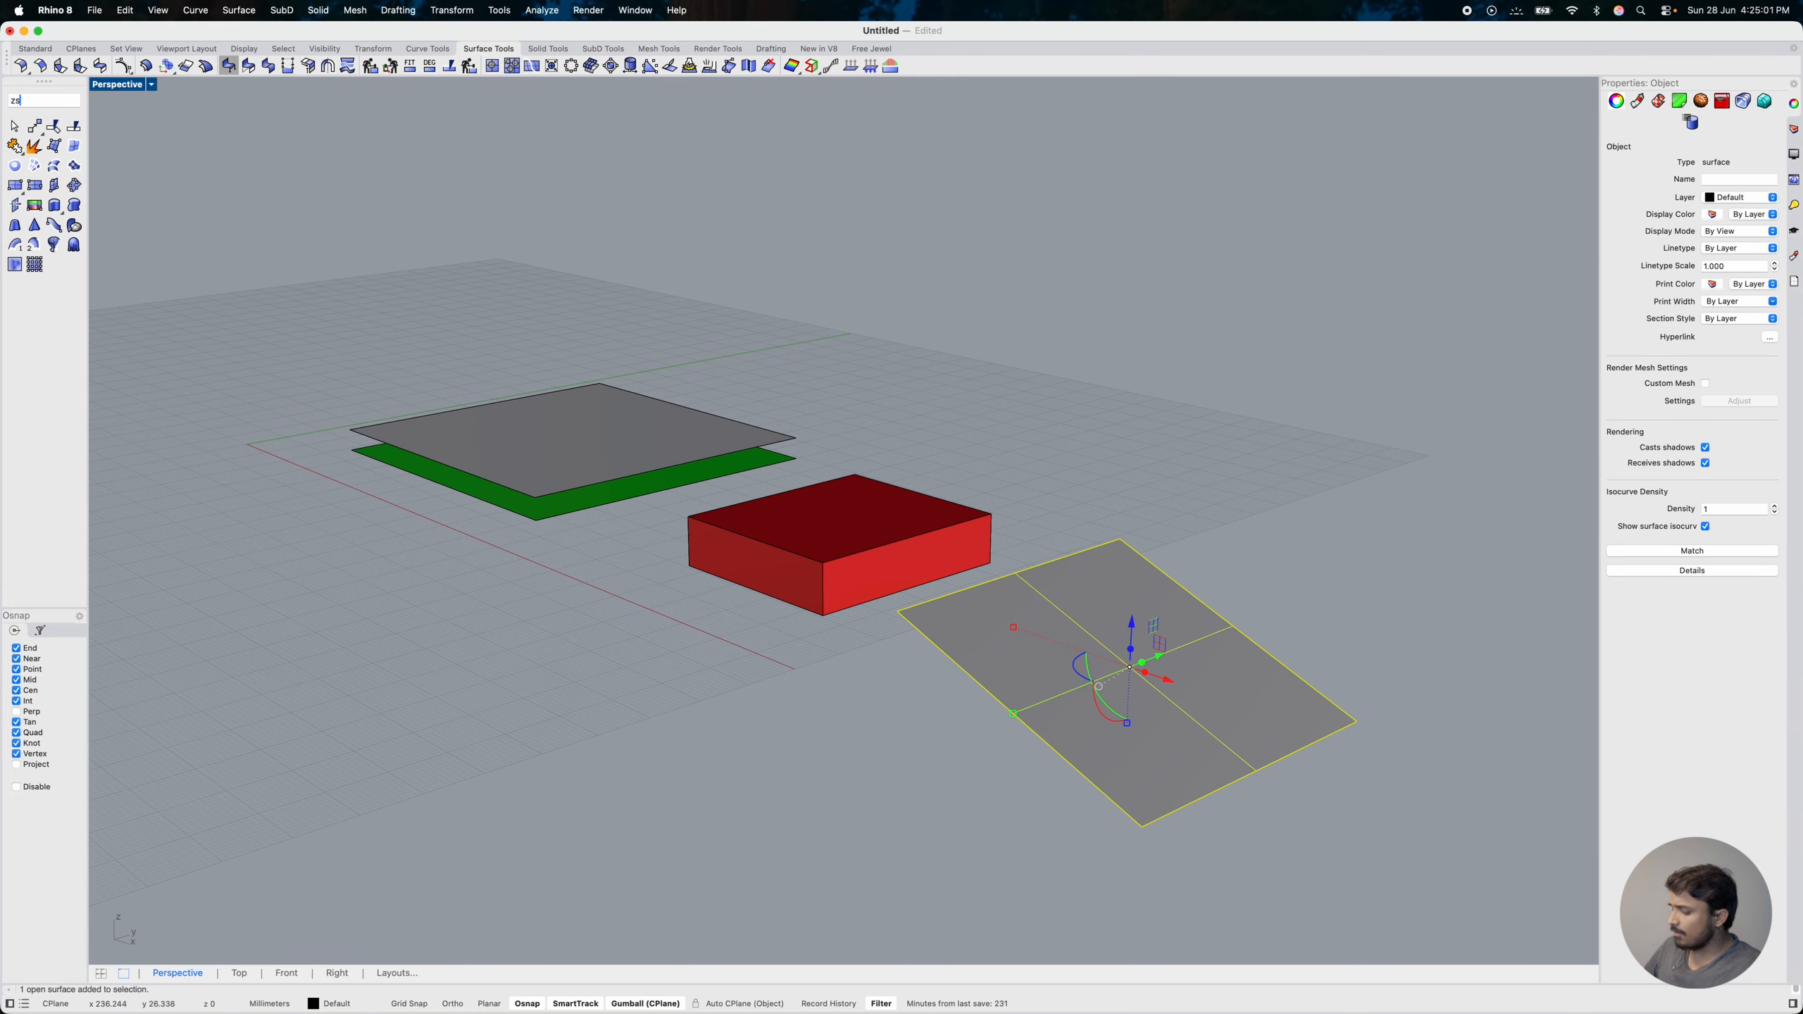
key(Return)
scroll(1025, 556, down, 2)
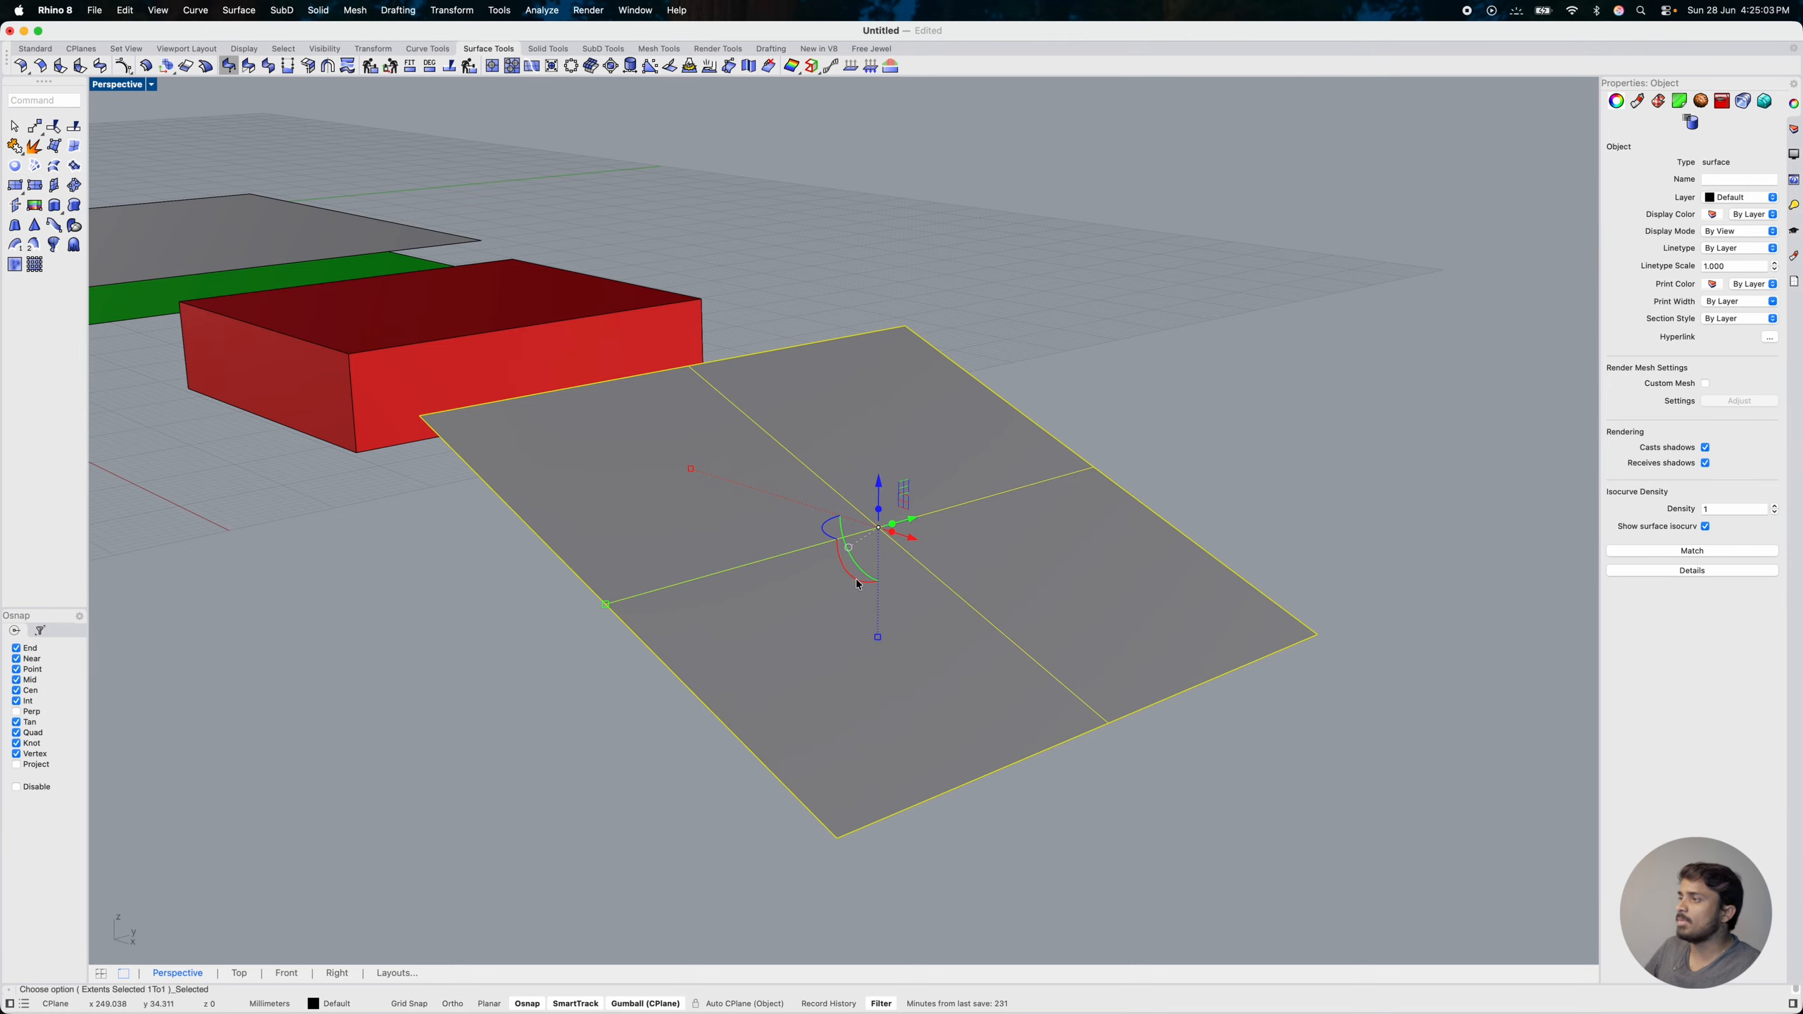
right_drag(856, 579, 897, 565)
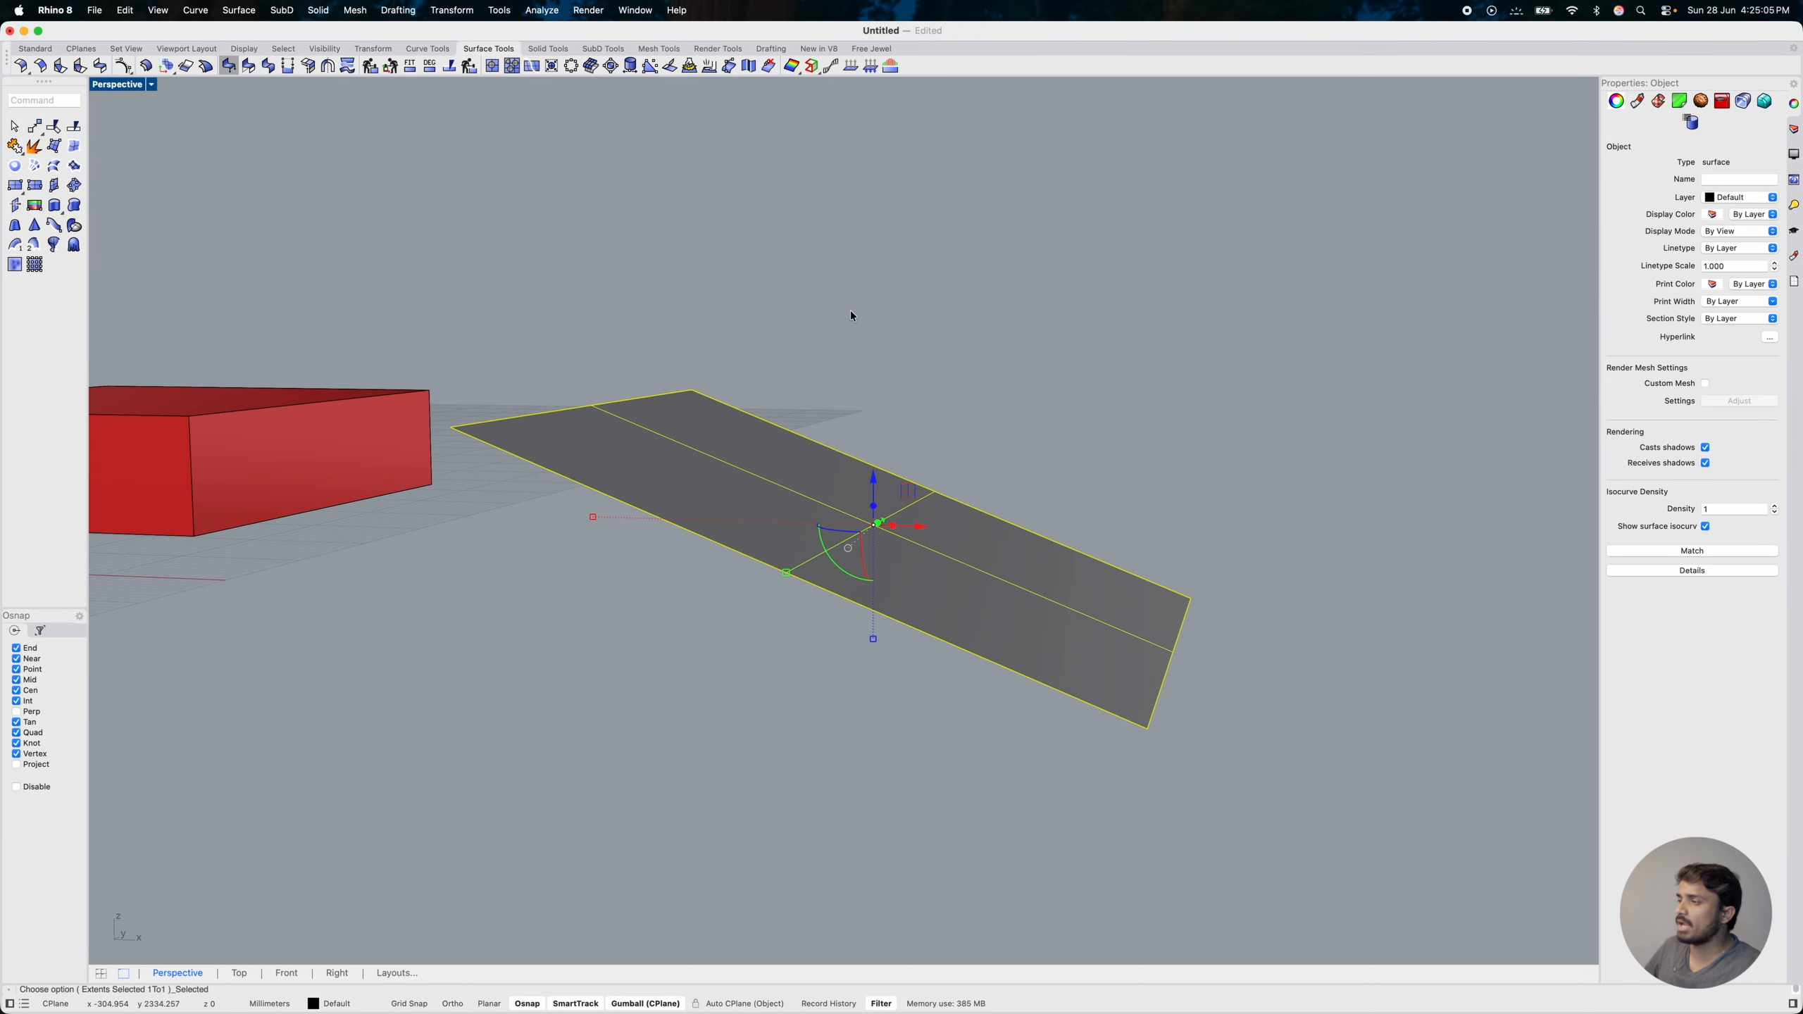
right_drag(981, 481, 975, 469)
text(ext)
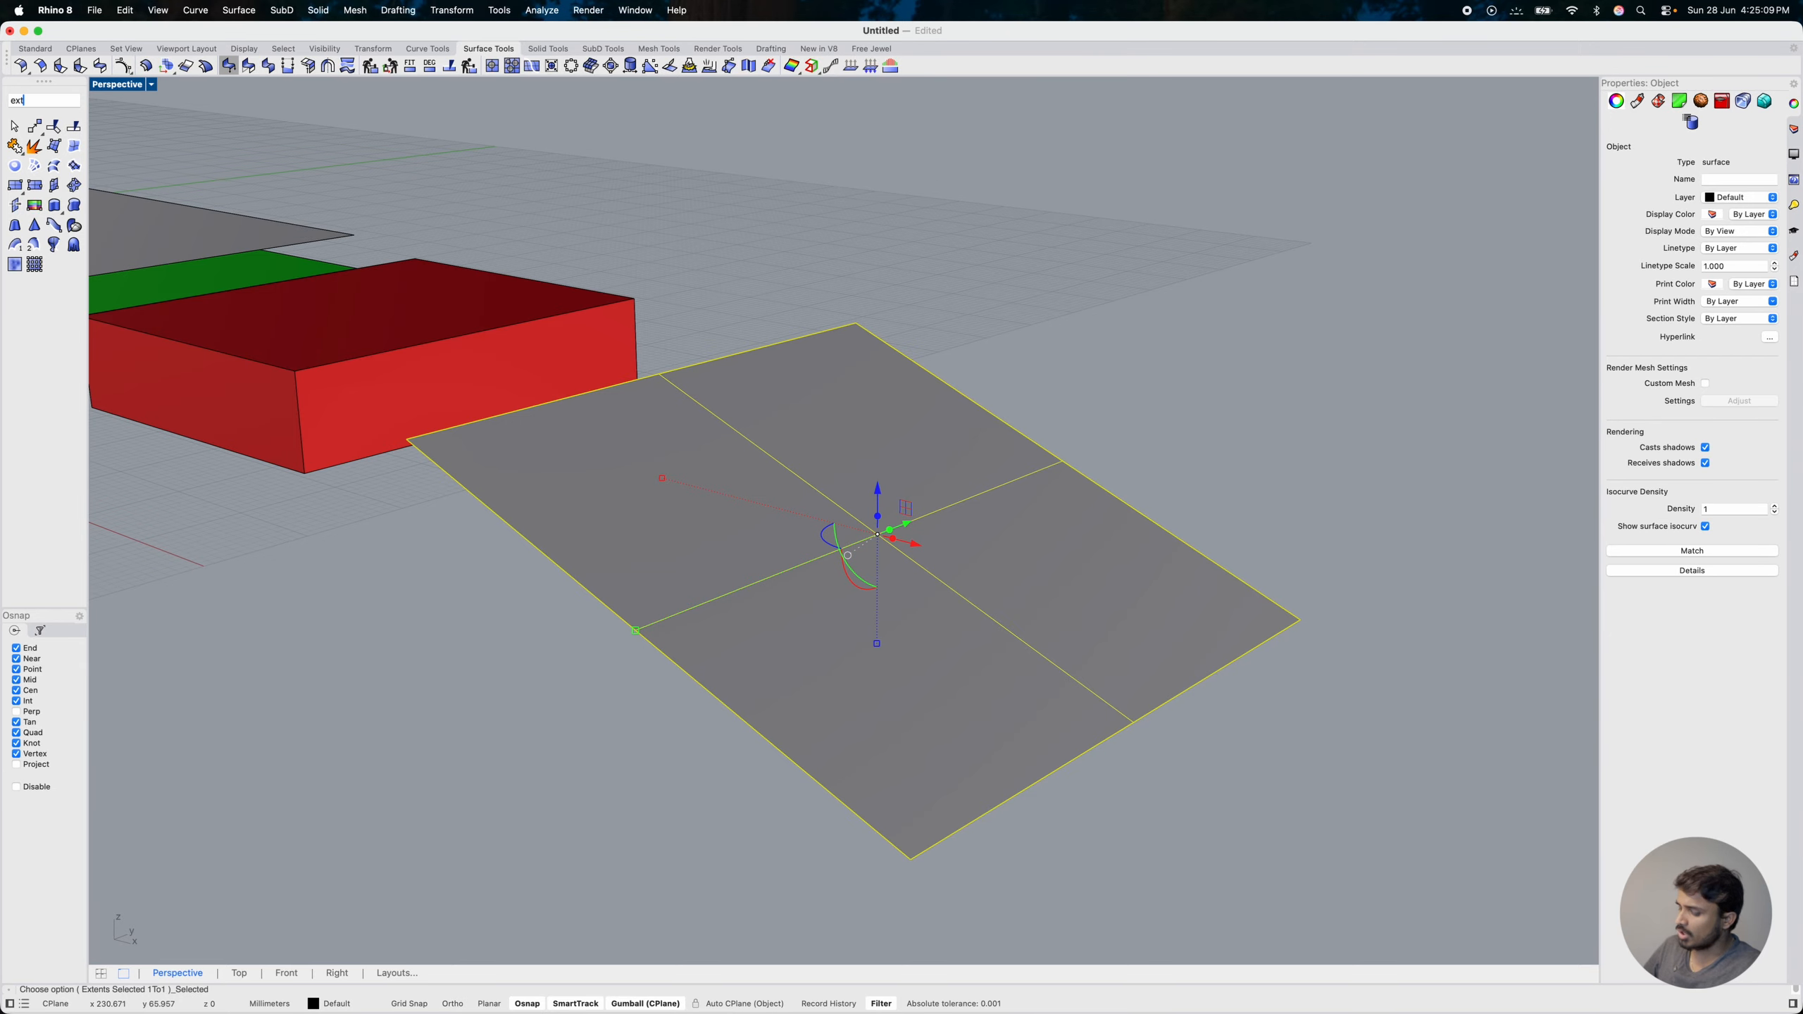
text(rudeCrv)
key(Escape)
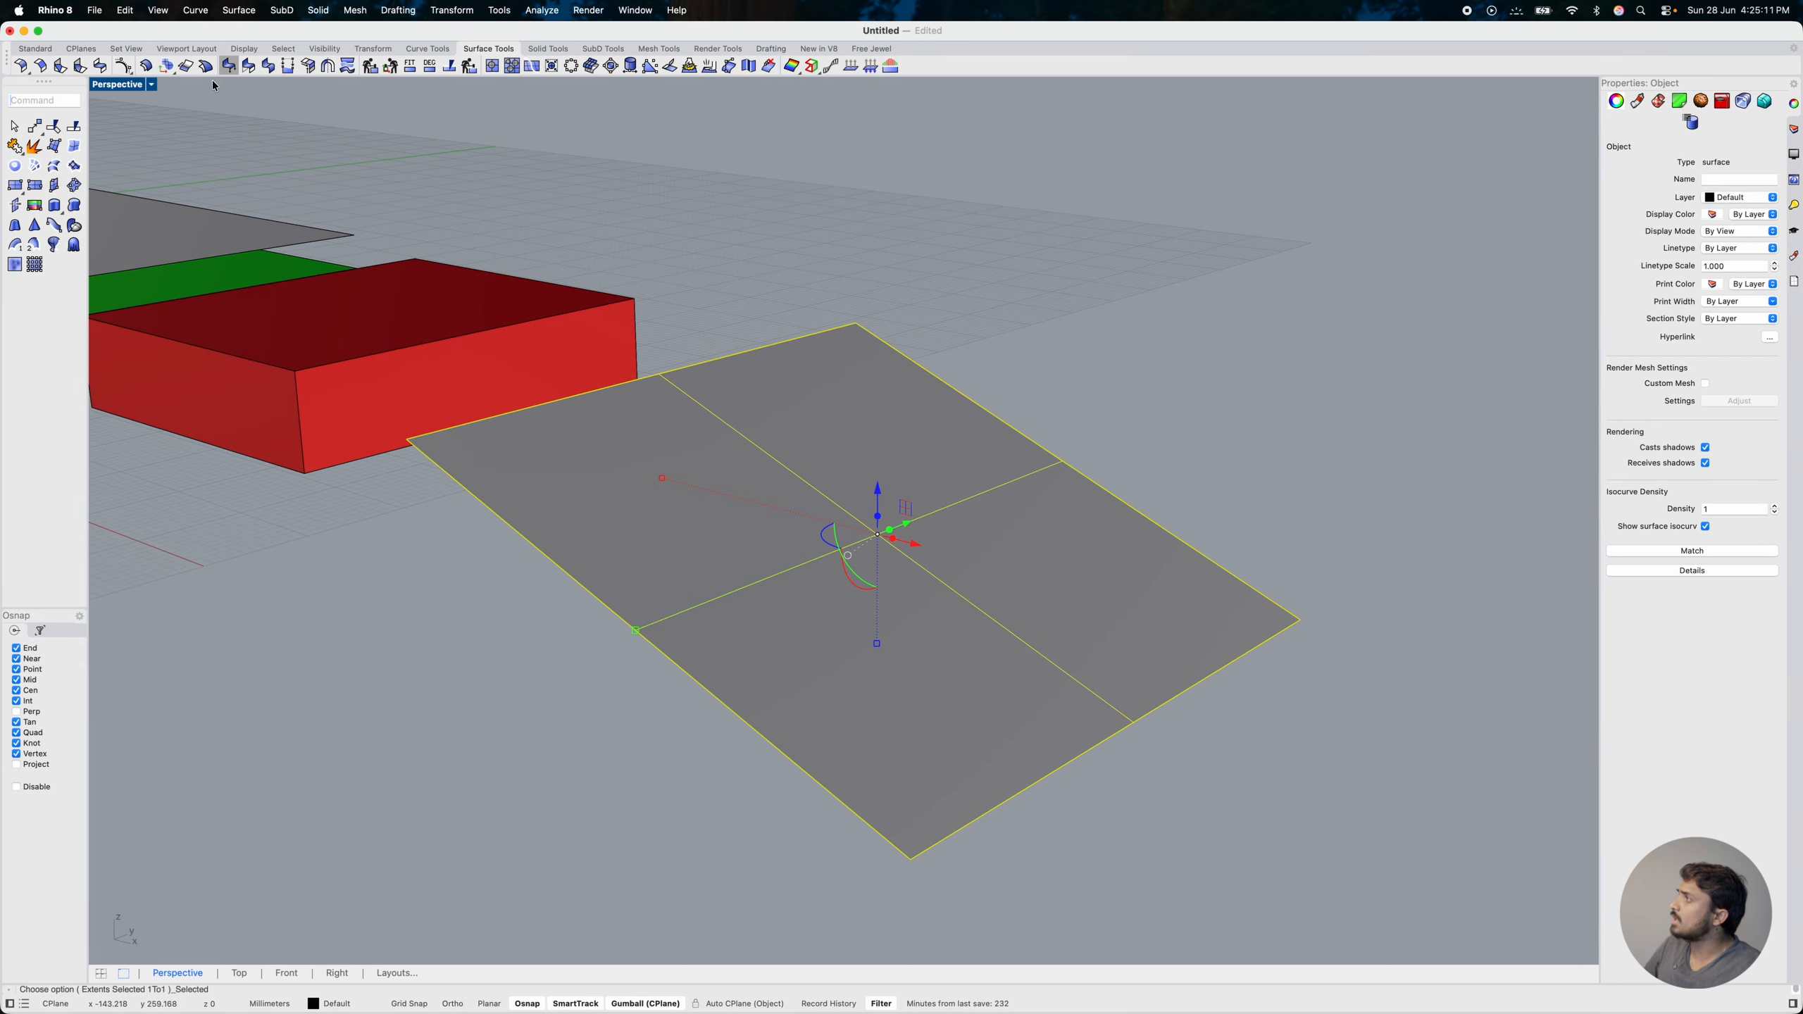
Step: Try a 10 mm solid surface offset of the tilted plane, inspect the slab from the side and undo it
right_click(808, 399)
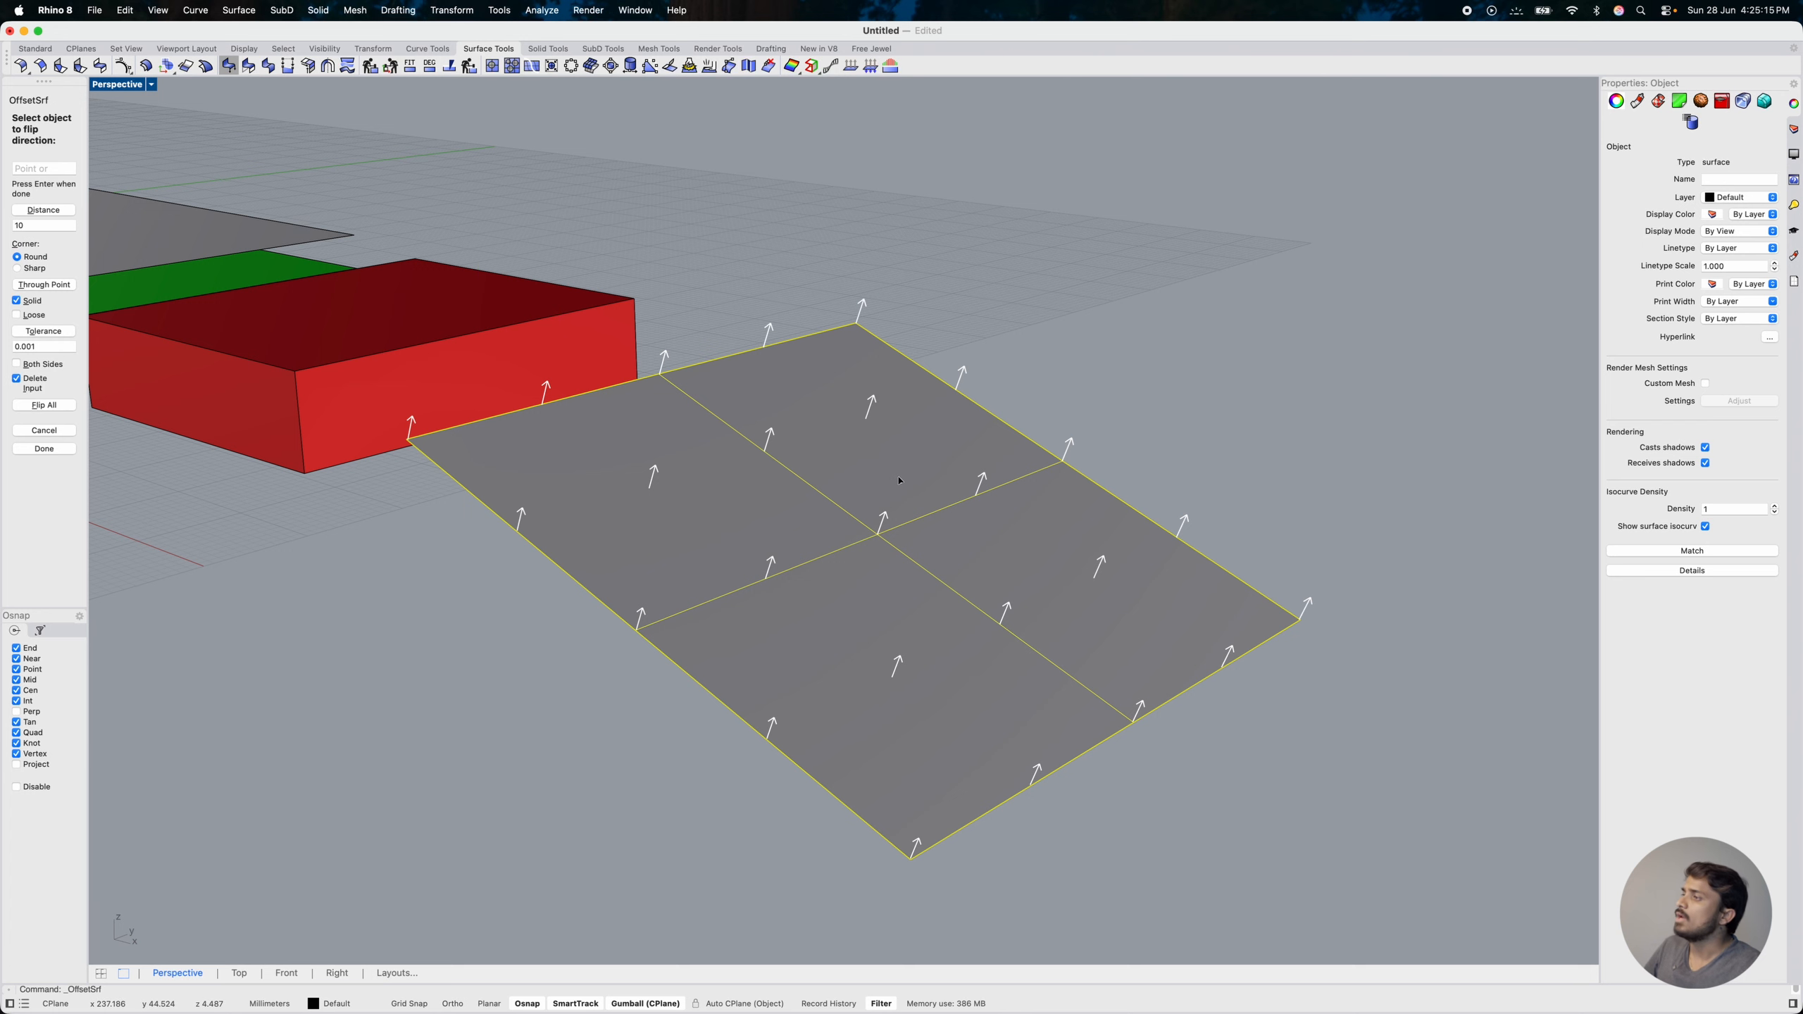
right_click(899, 481)
click(1240, 341)
right_drag(784, 602, 879, 543)
scroll(832, 570, down, 6)
scroll(869, 544, up, 4)
scroll(870, 544, down, 2)
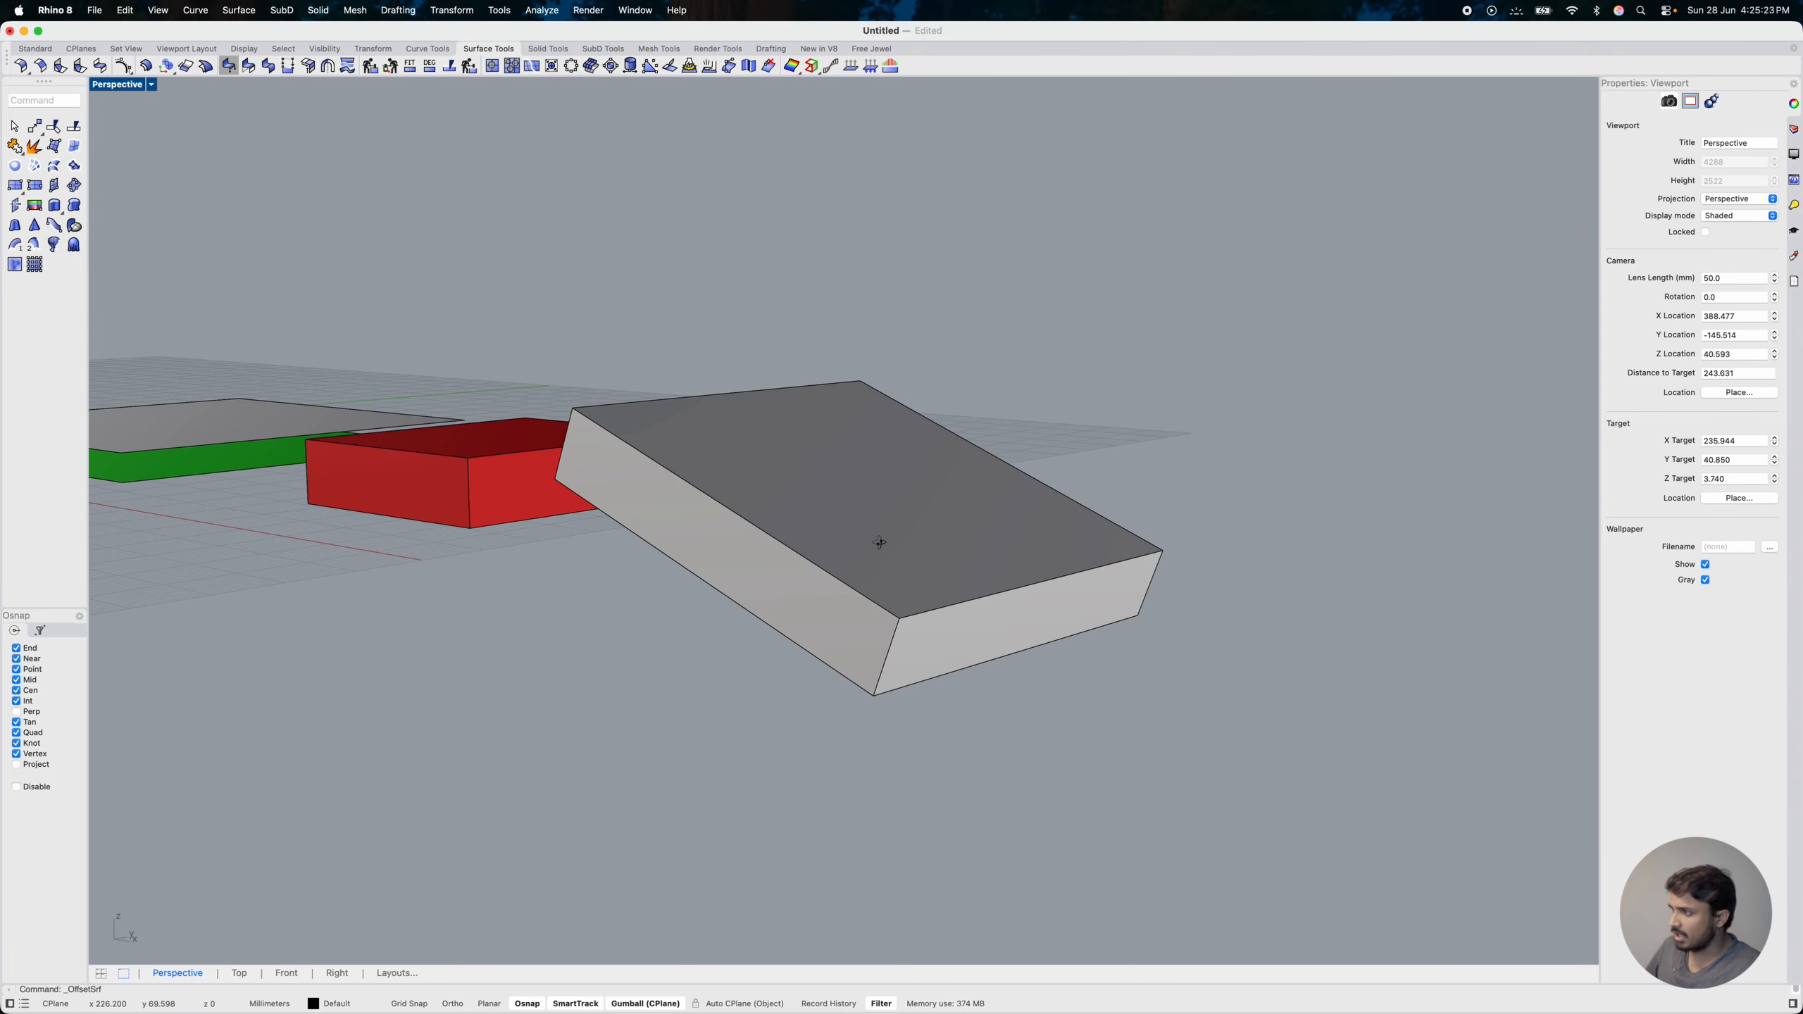
key(super+z)
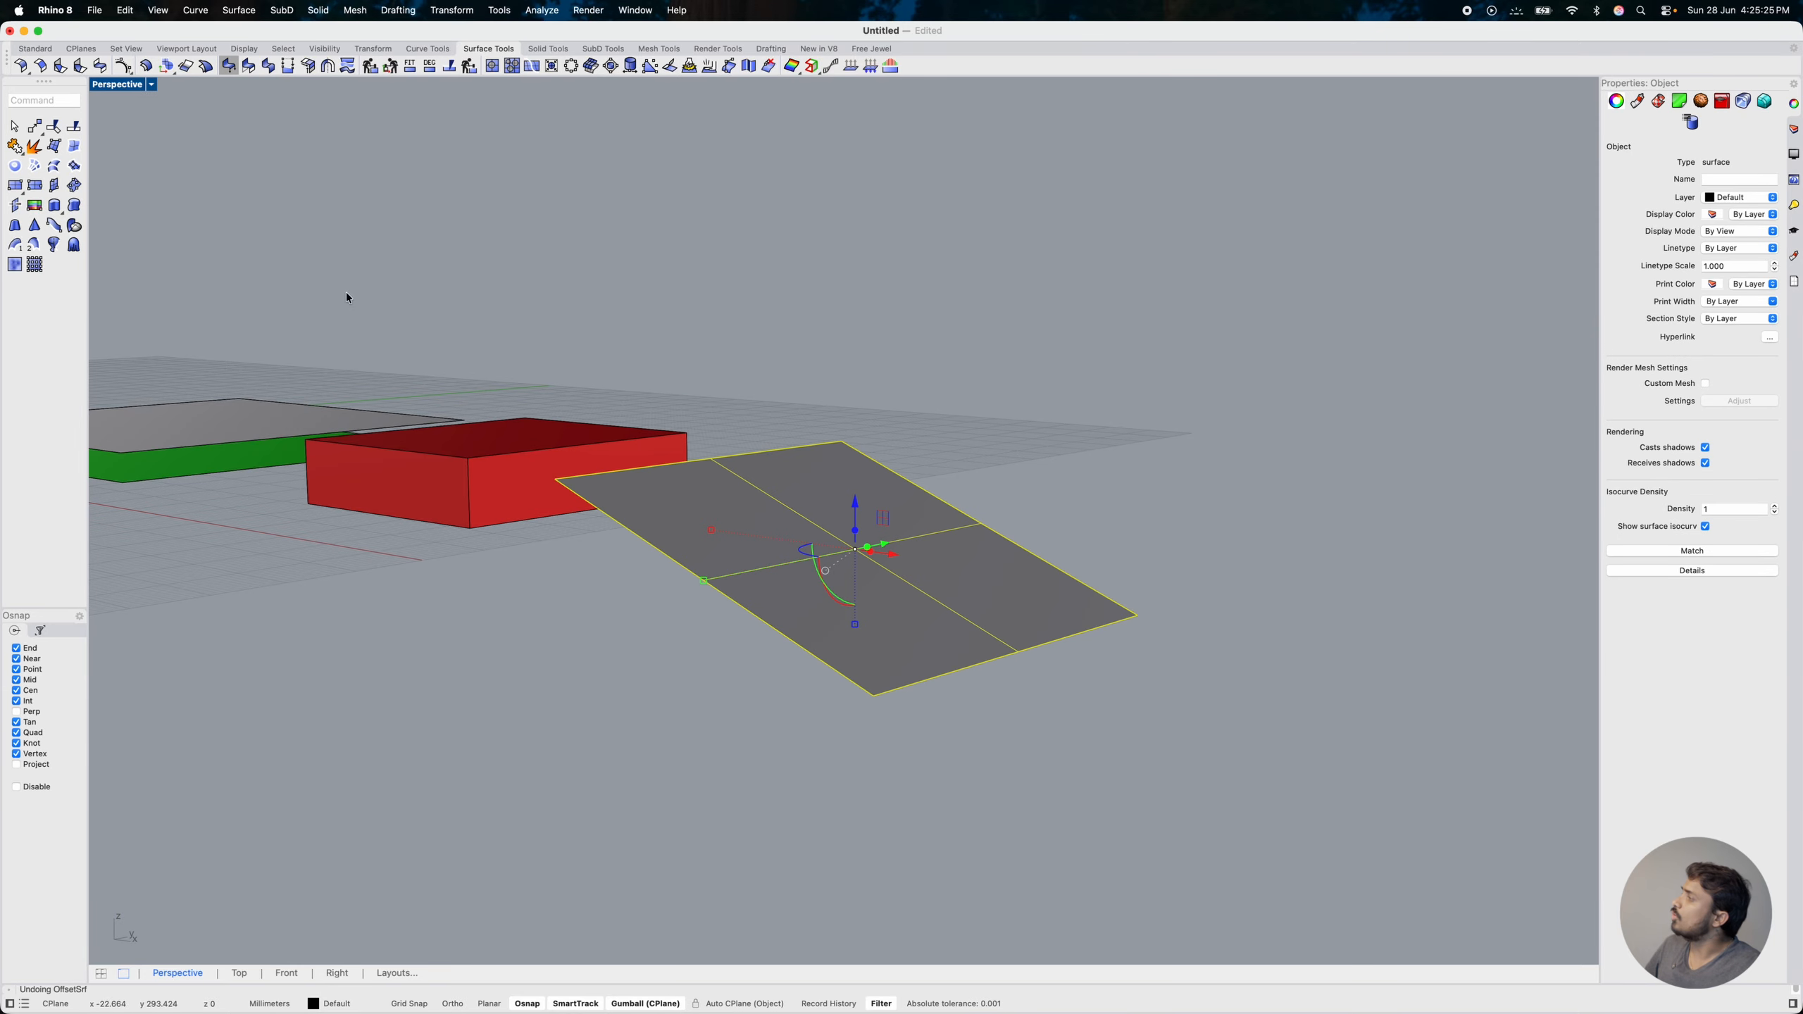
Step: Offset the tilted plane upward along its normal by 10 mm with Round corners and Solid on, and deselect the slab
key(Return)
click(31, 269)
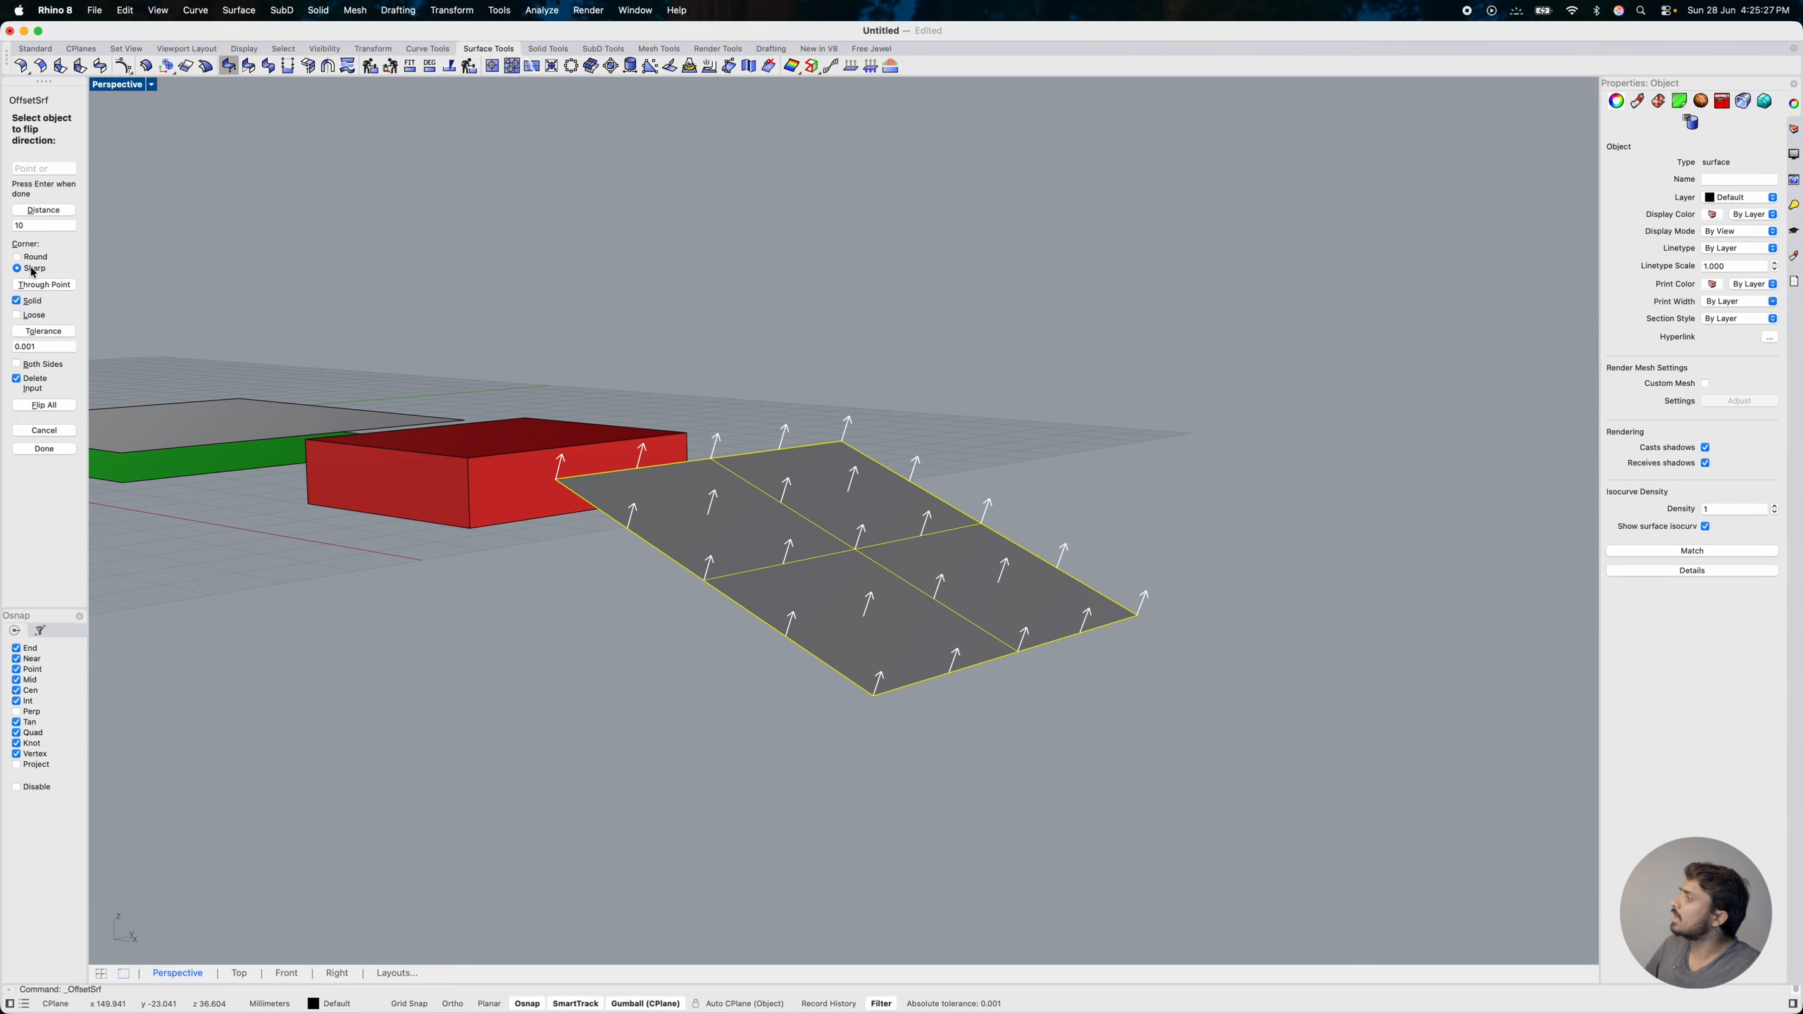
click(31, 257)
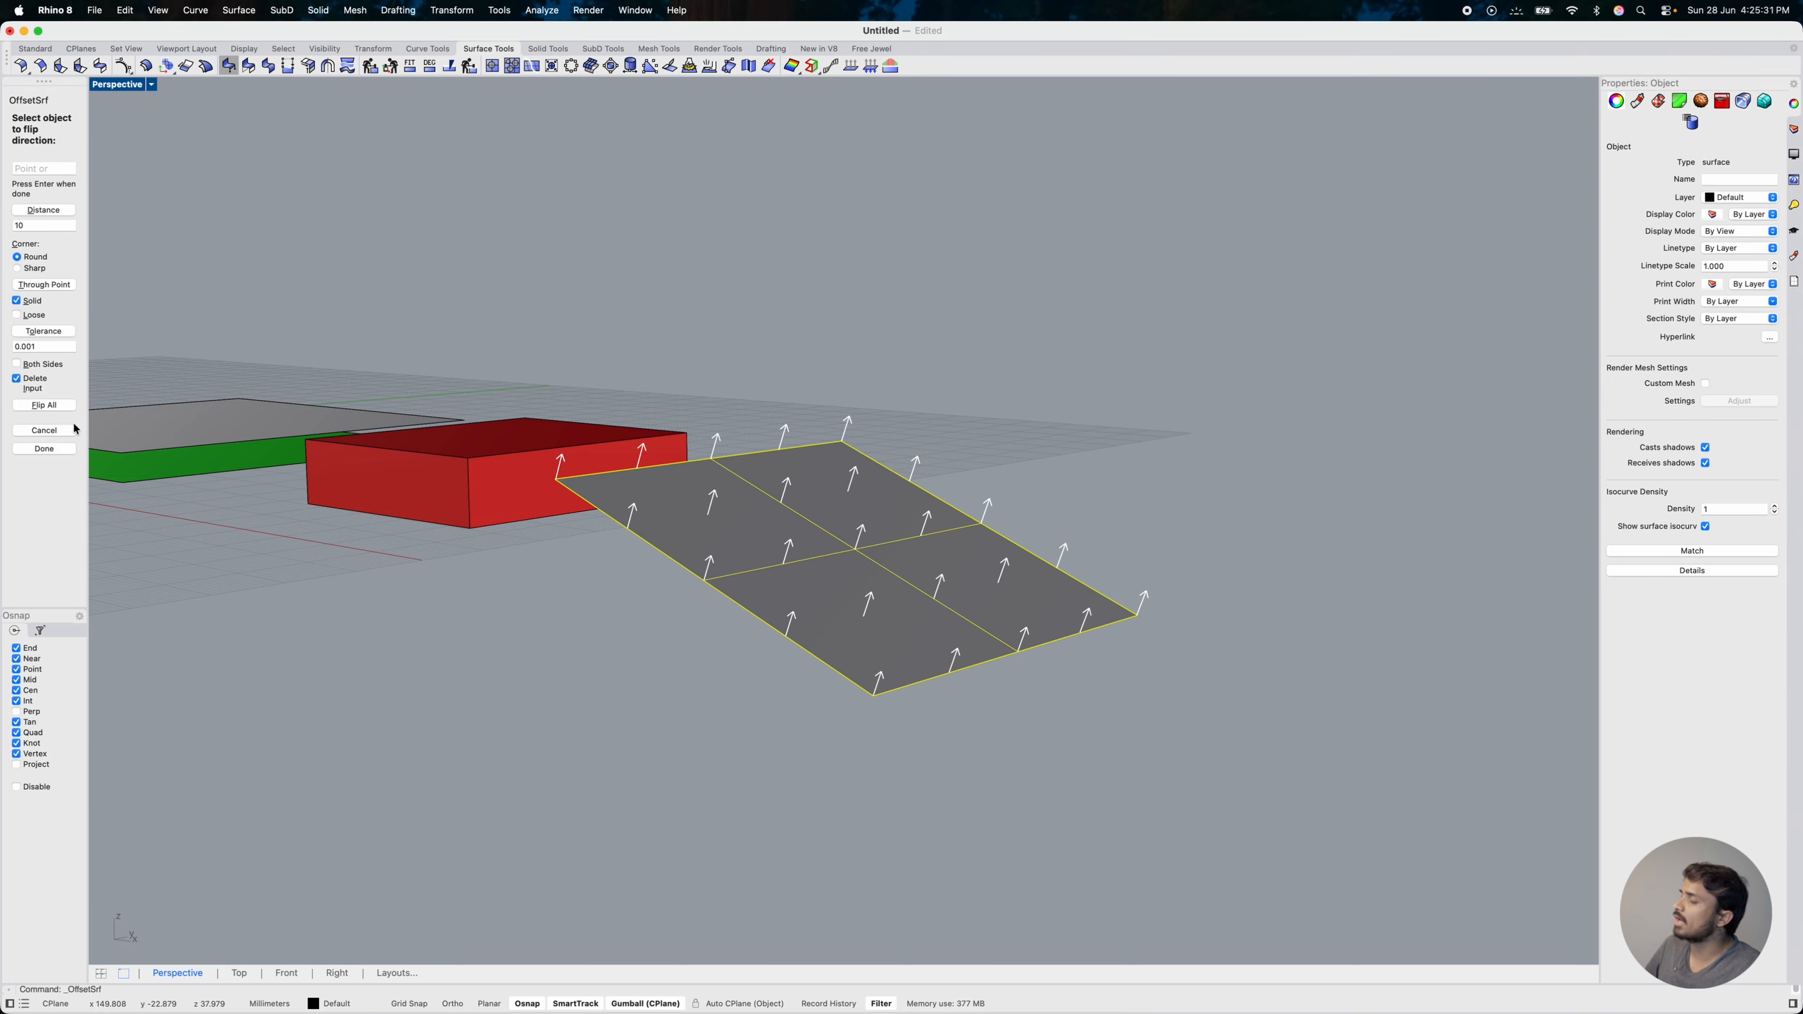
key(Return)
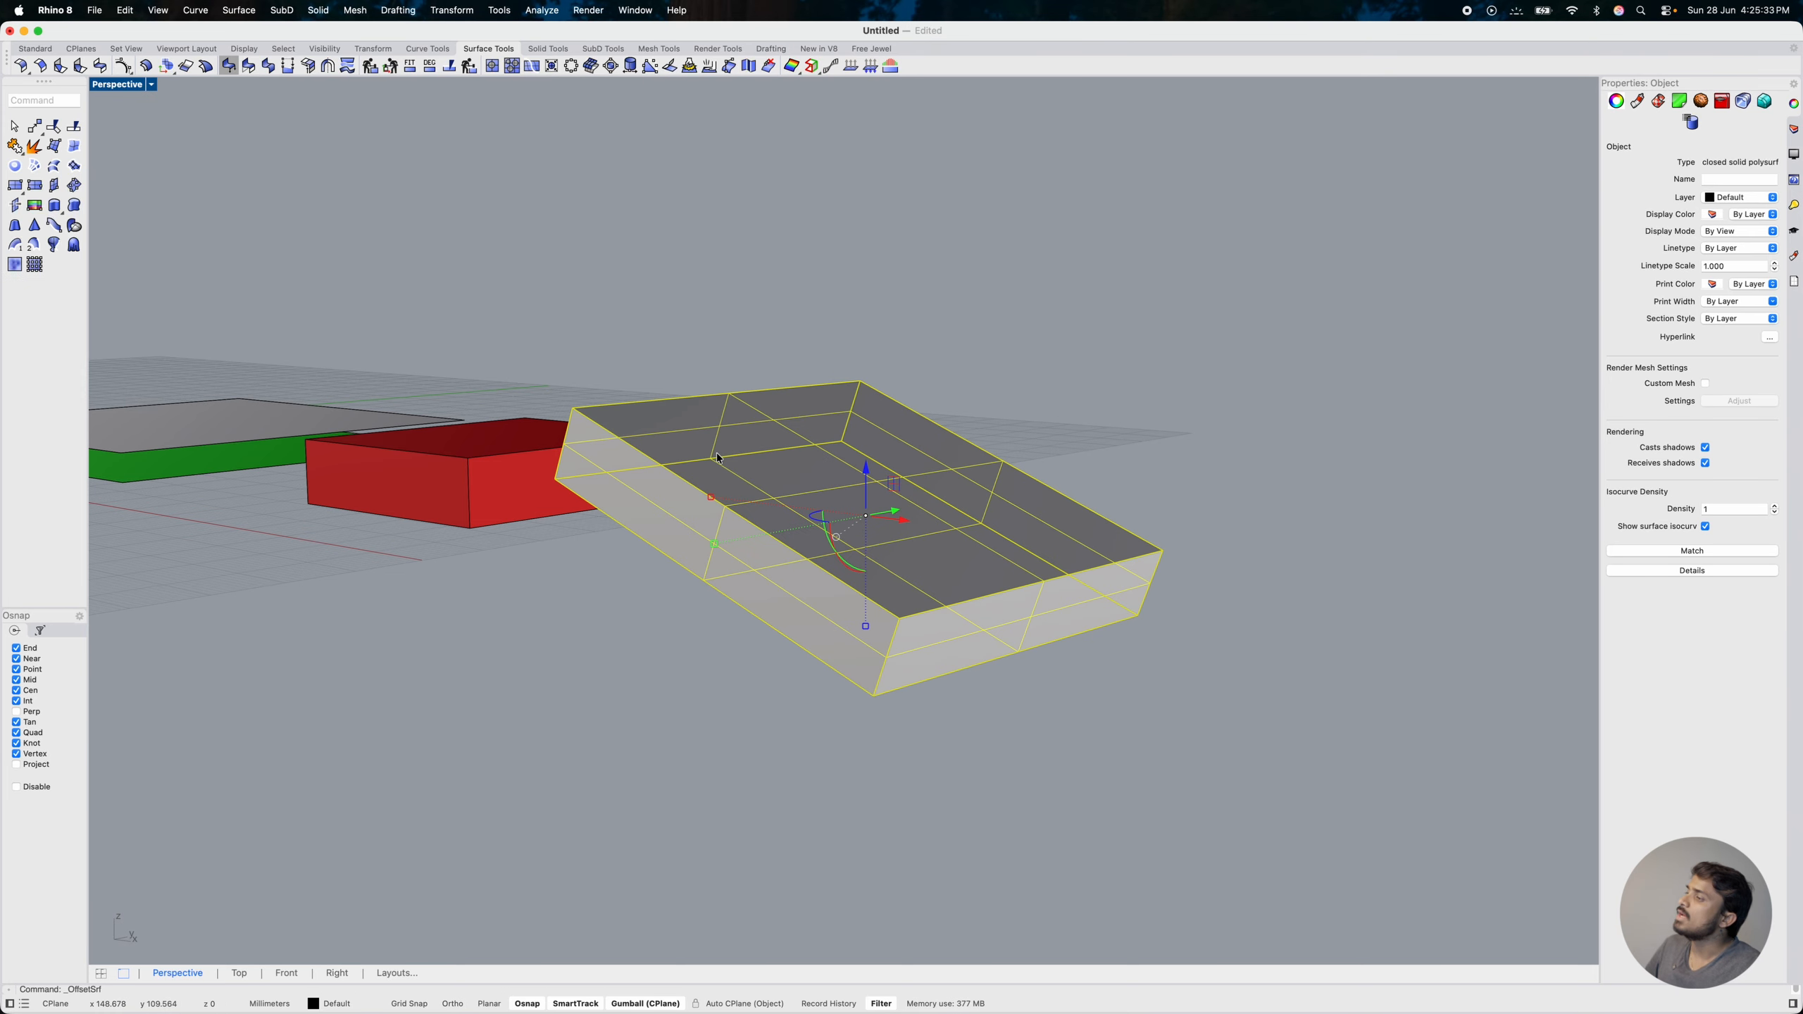
click(779, 303)
Step: Compare the open green-plane offset, the red solid and the tilted slab from several angles and distances
scroll(890, 477, down, 6)
scroll(691, 361, up, 2)
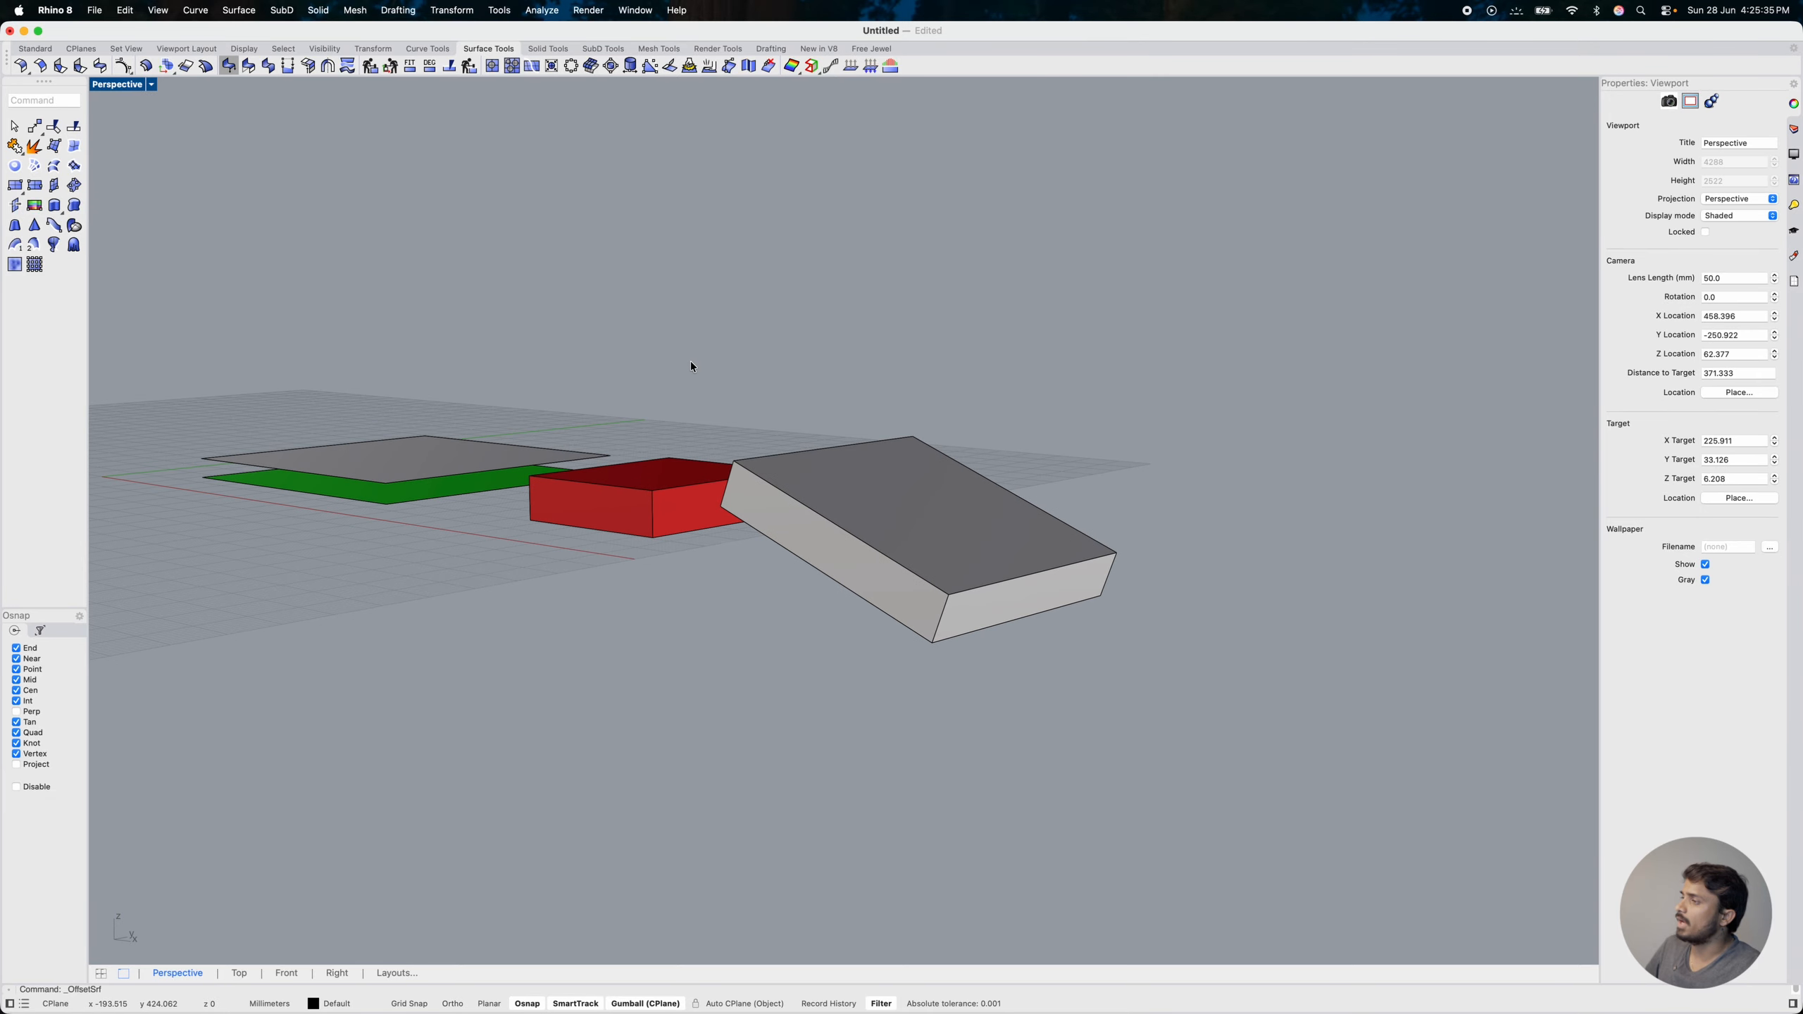
right_drag(798, 356, 768, 419)
scroll(395, 327, up, 4)
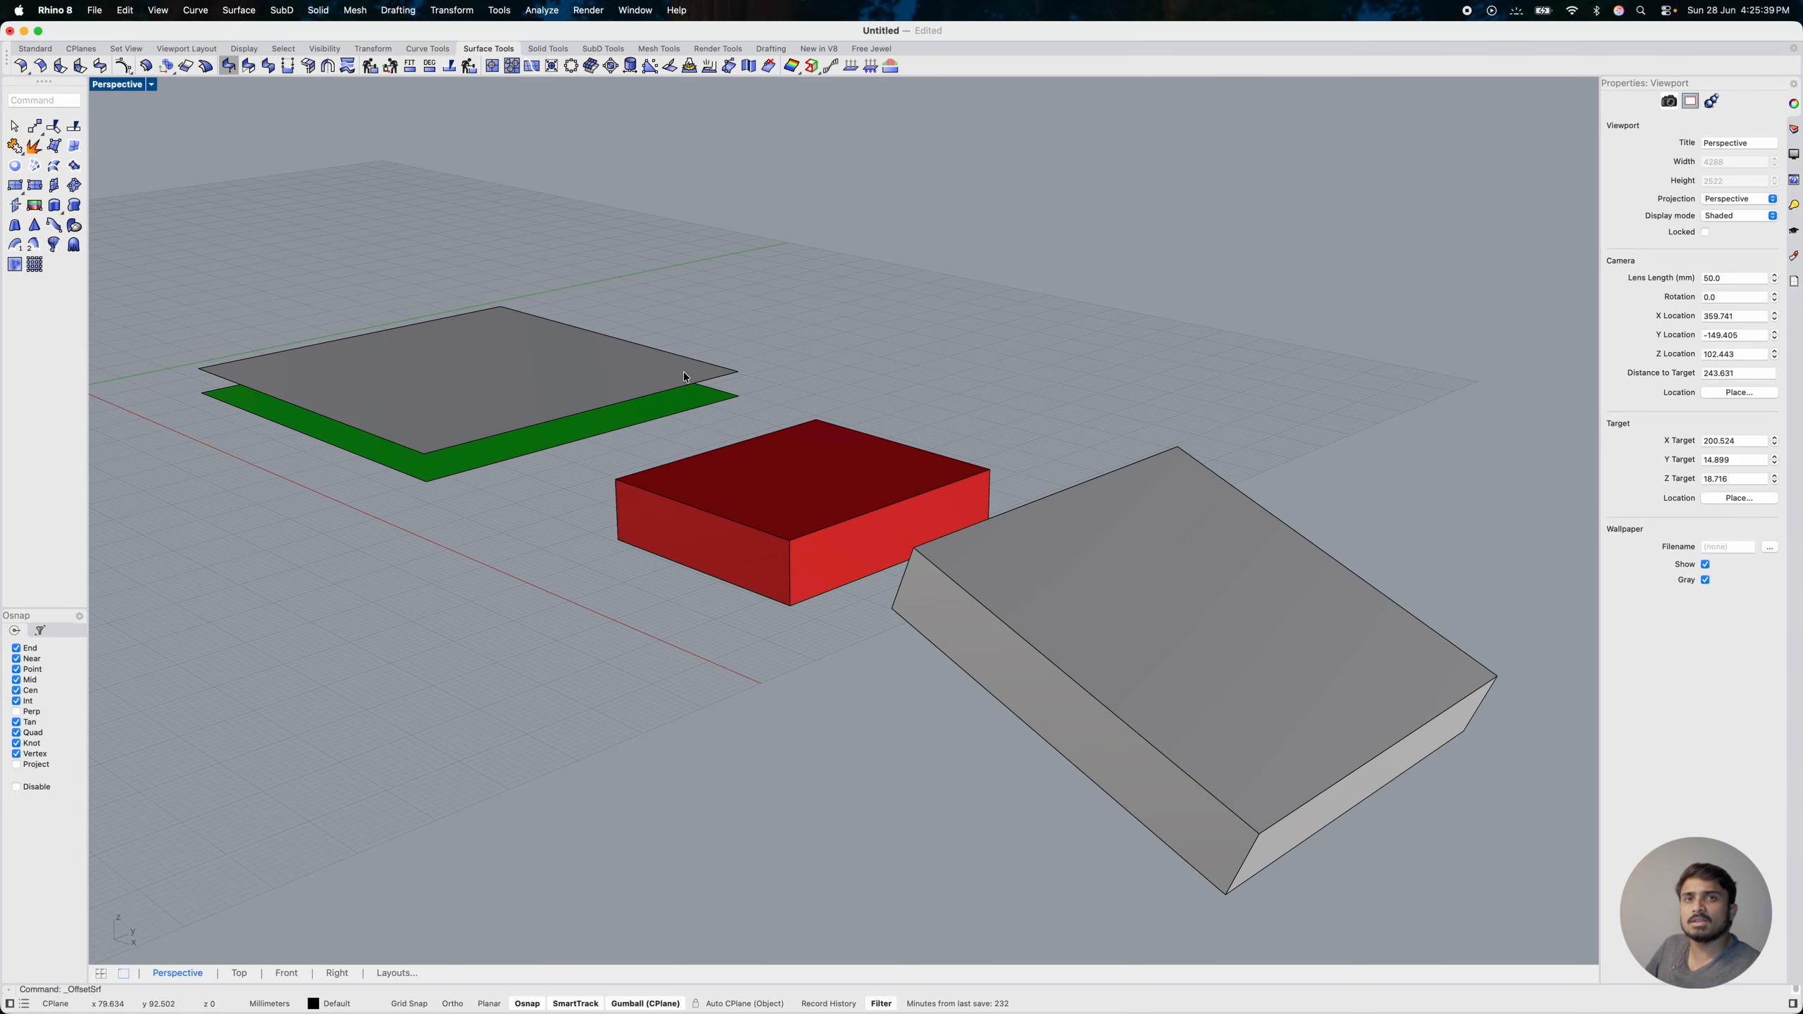
scroll(226, 374, up, 8)
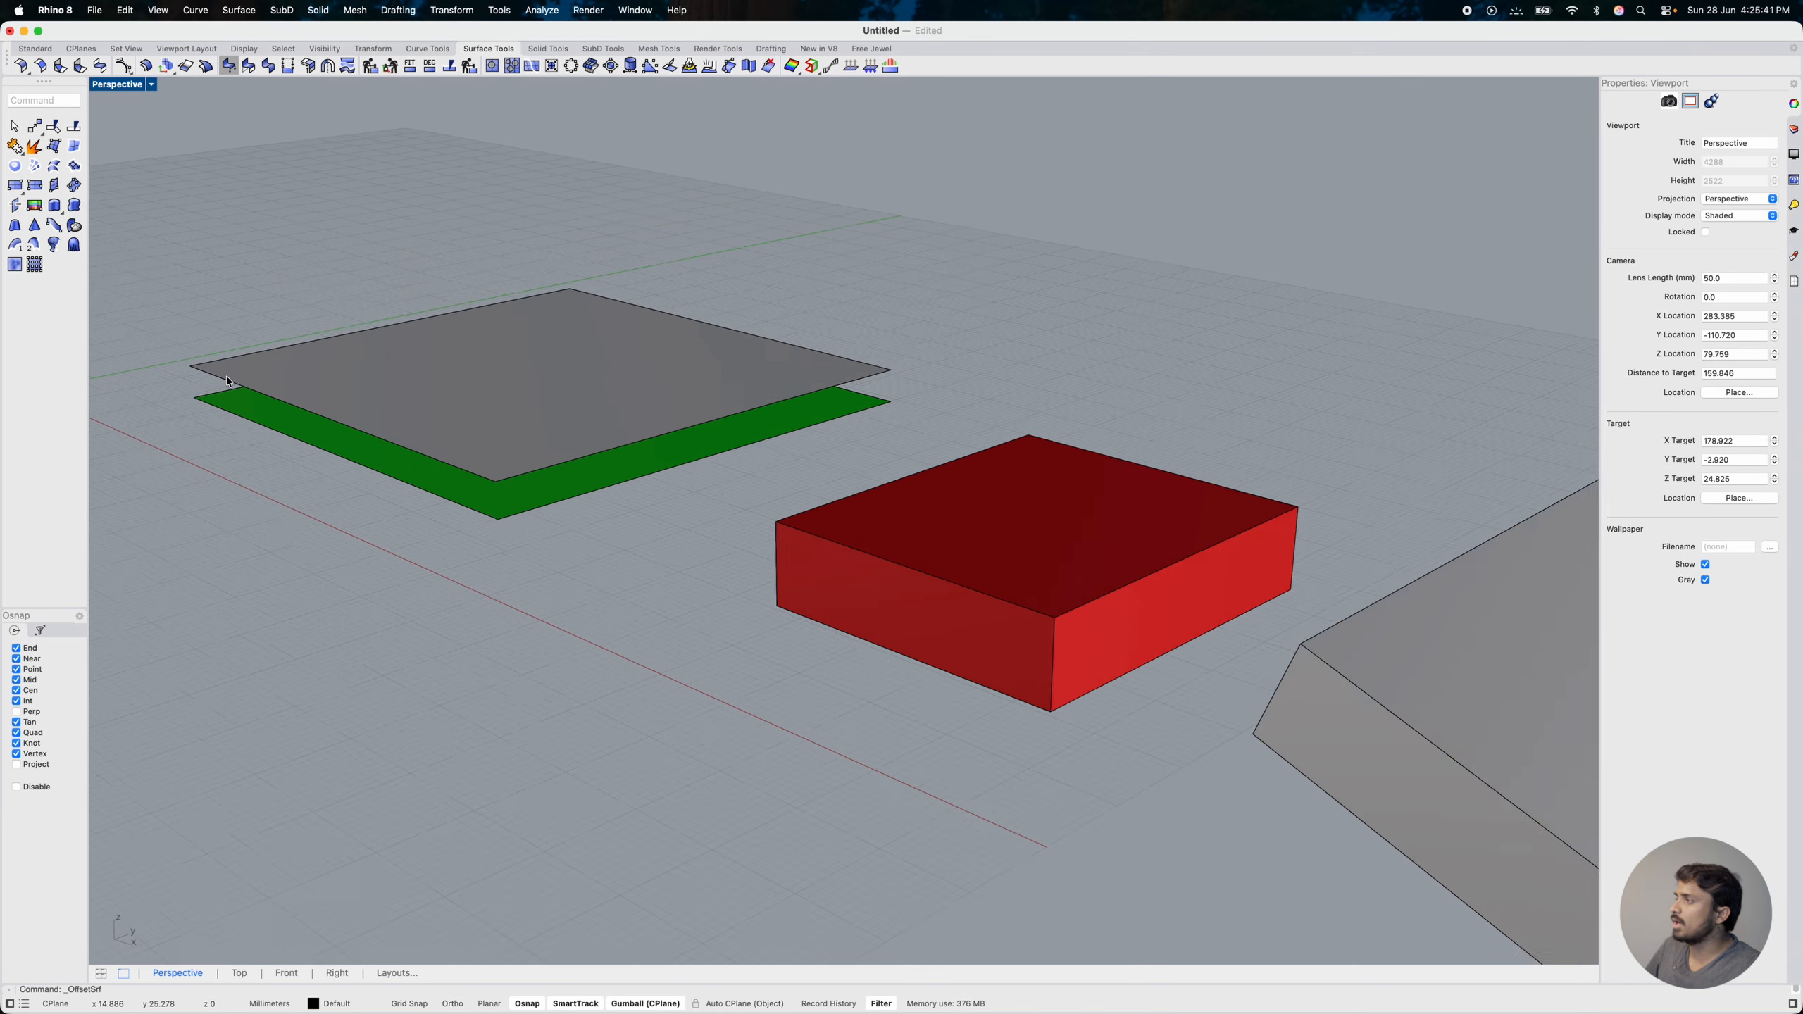
mouse_move(521, 371)
right_down()
mouse_move(523, 350)
mouse_move(516, 403)
right_up()
scroll(516, 404, down, 5)
scroll(516, 405, down, 2)
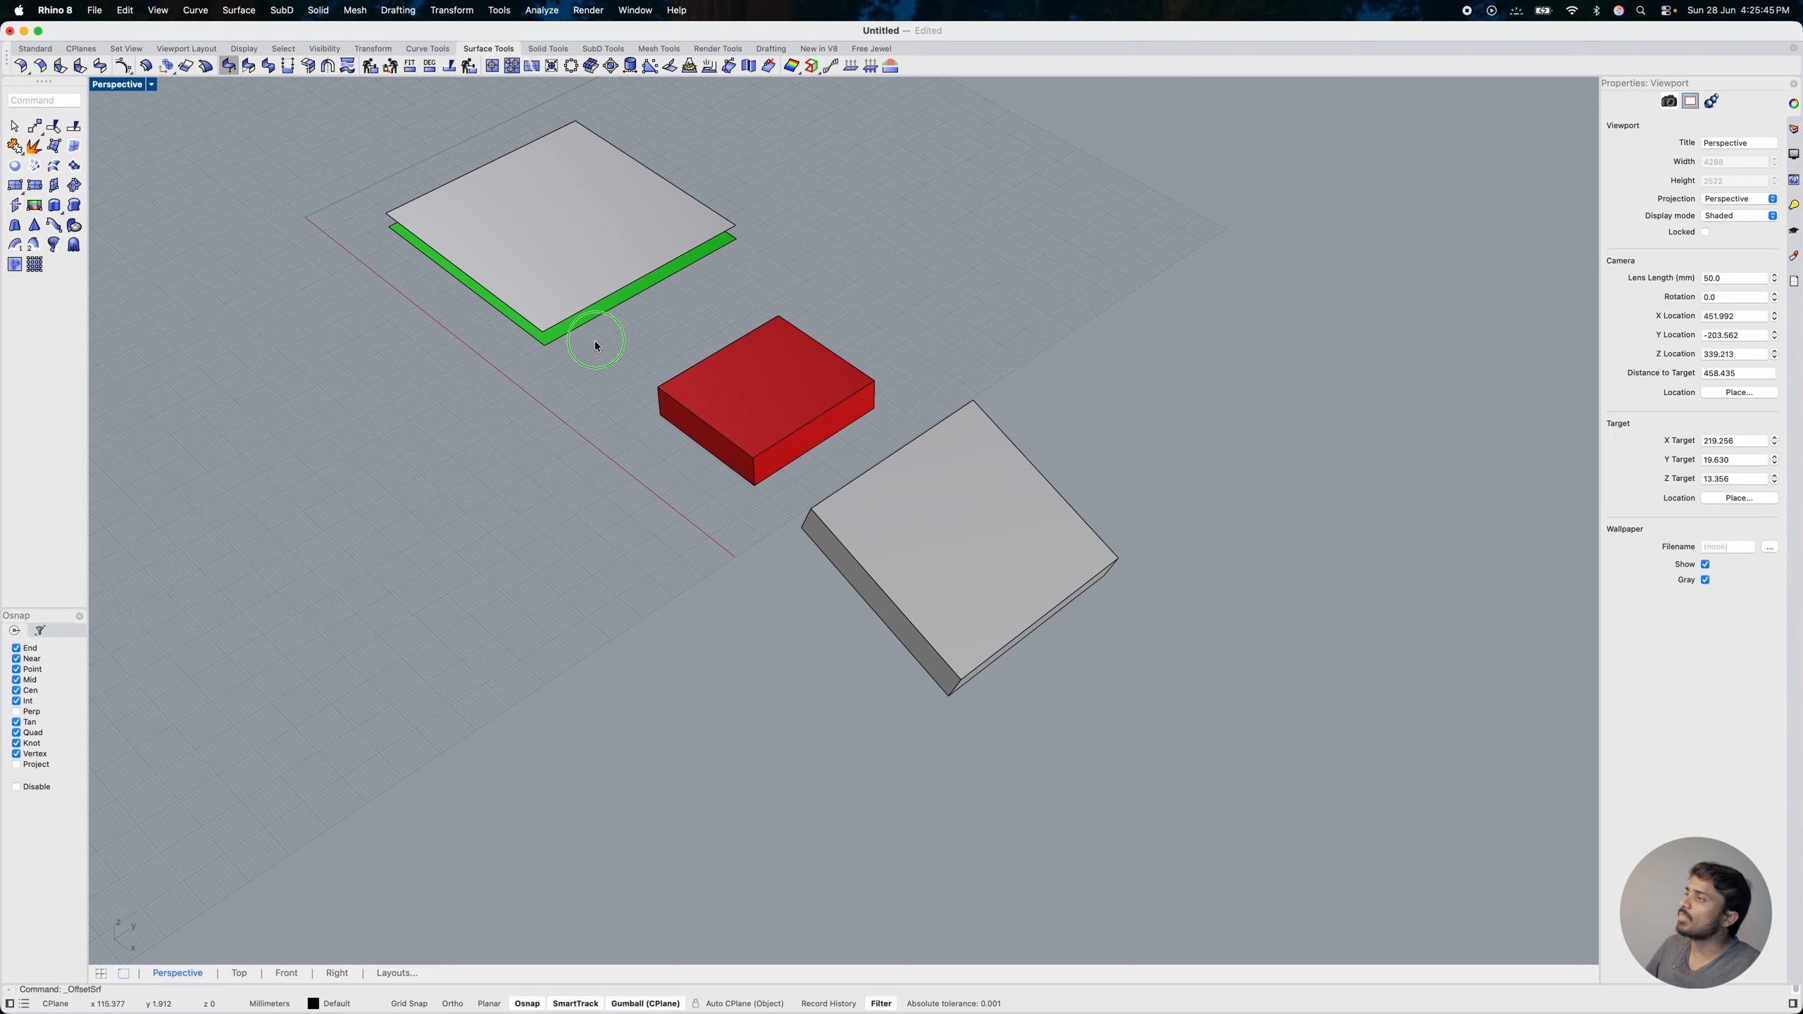
right_drag(592, 347, 597, 330)
scroll(856, 320, up, 2)
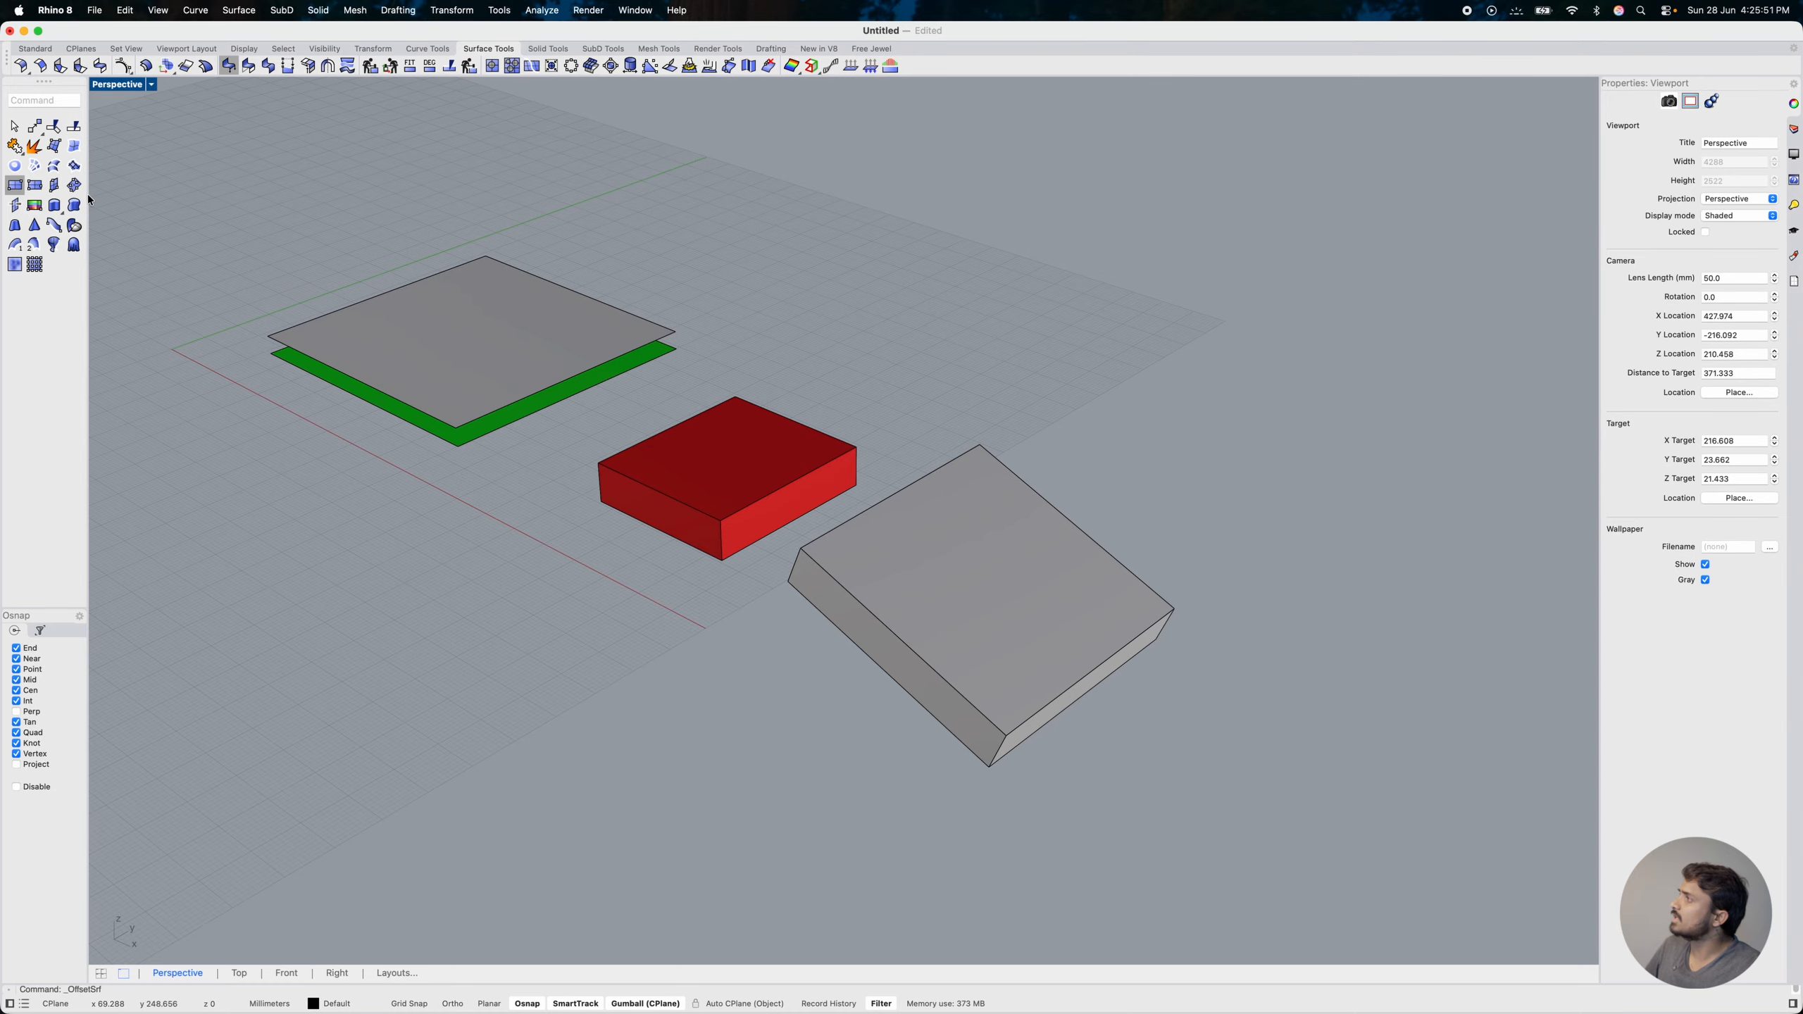
Step: Draw a circle about 63 mm in radius on the ground behind the tilted slab
click(44, 47)
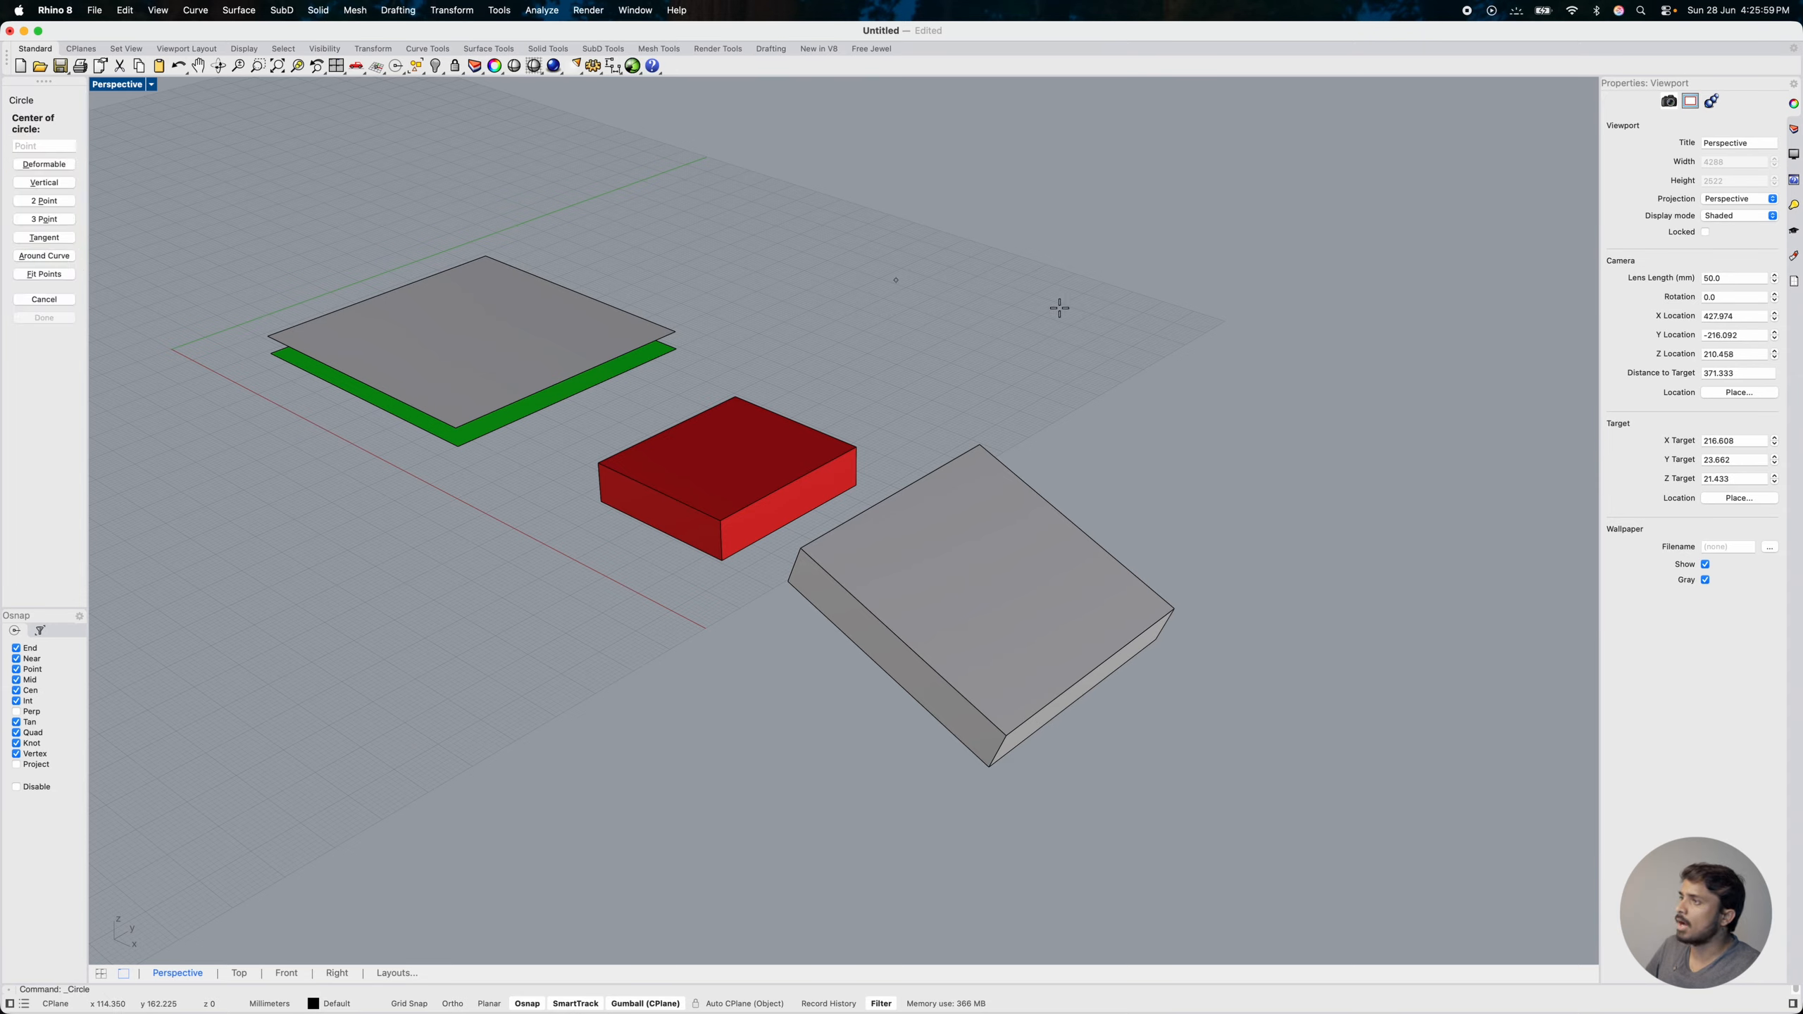
click(1165, 310)
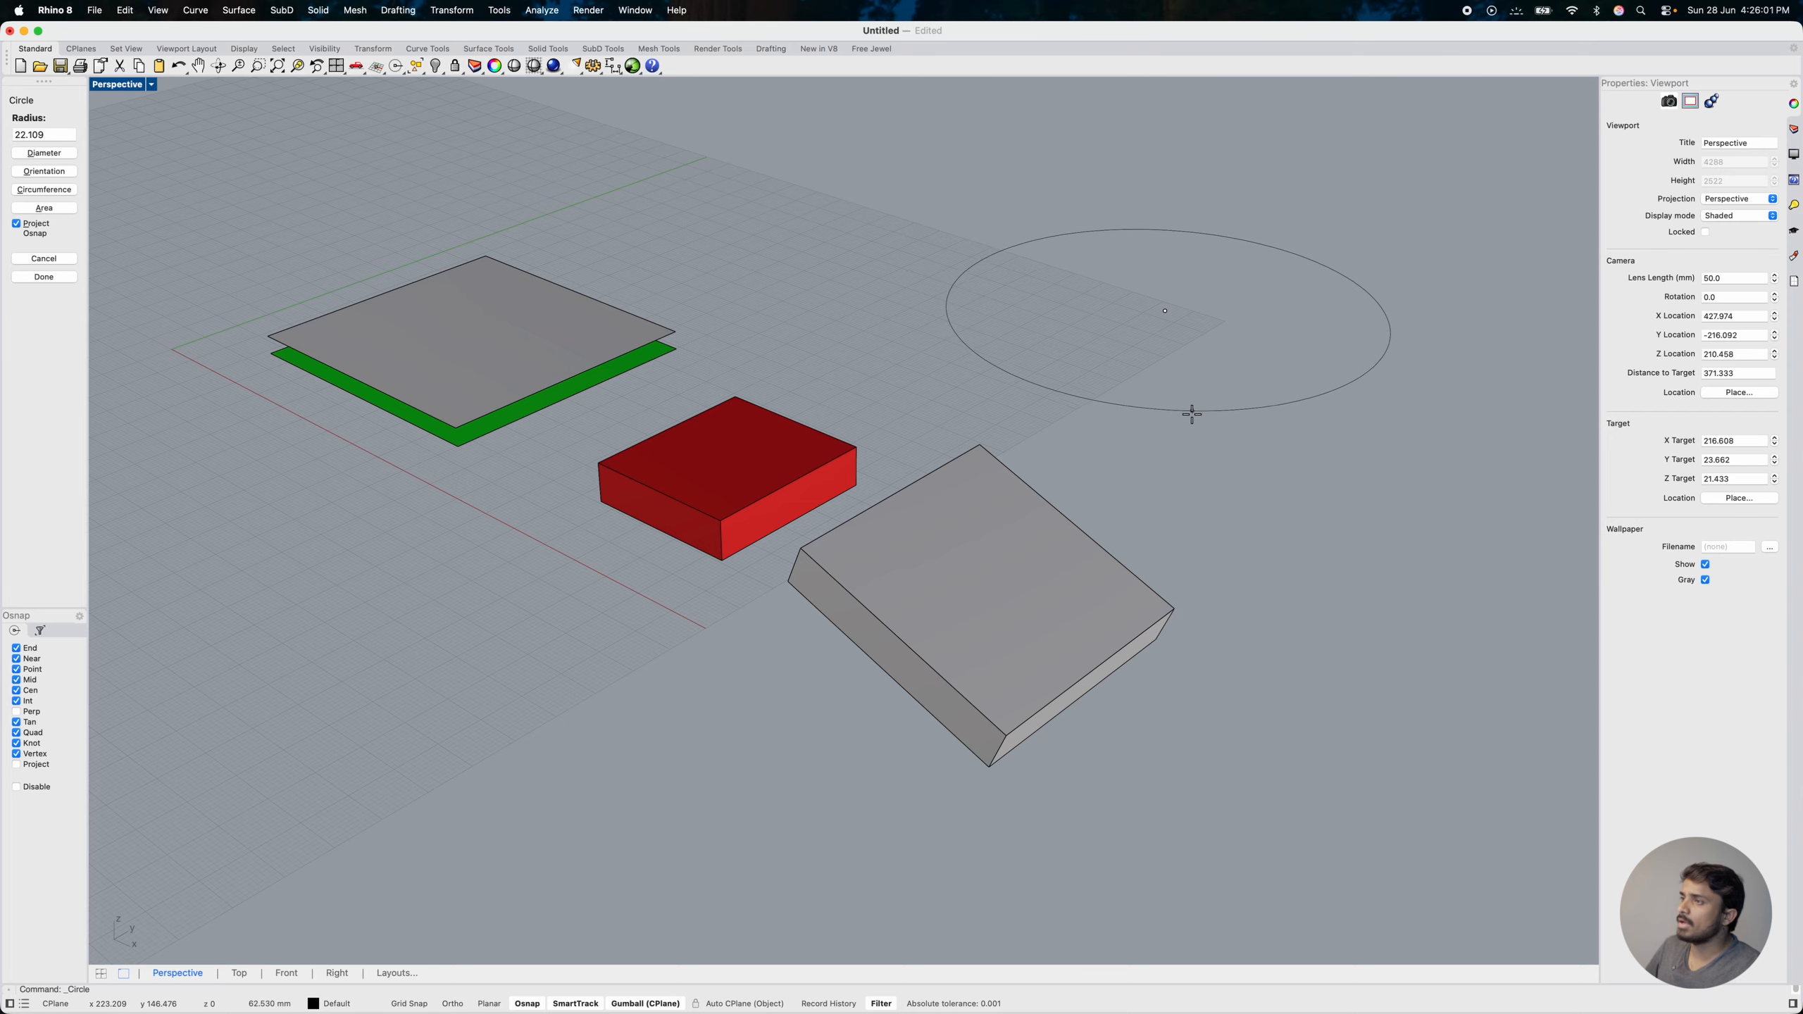
click(1192, 414)
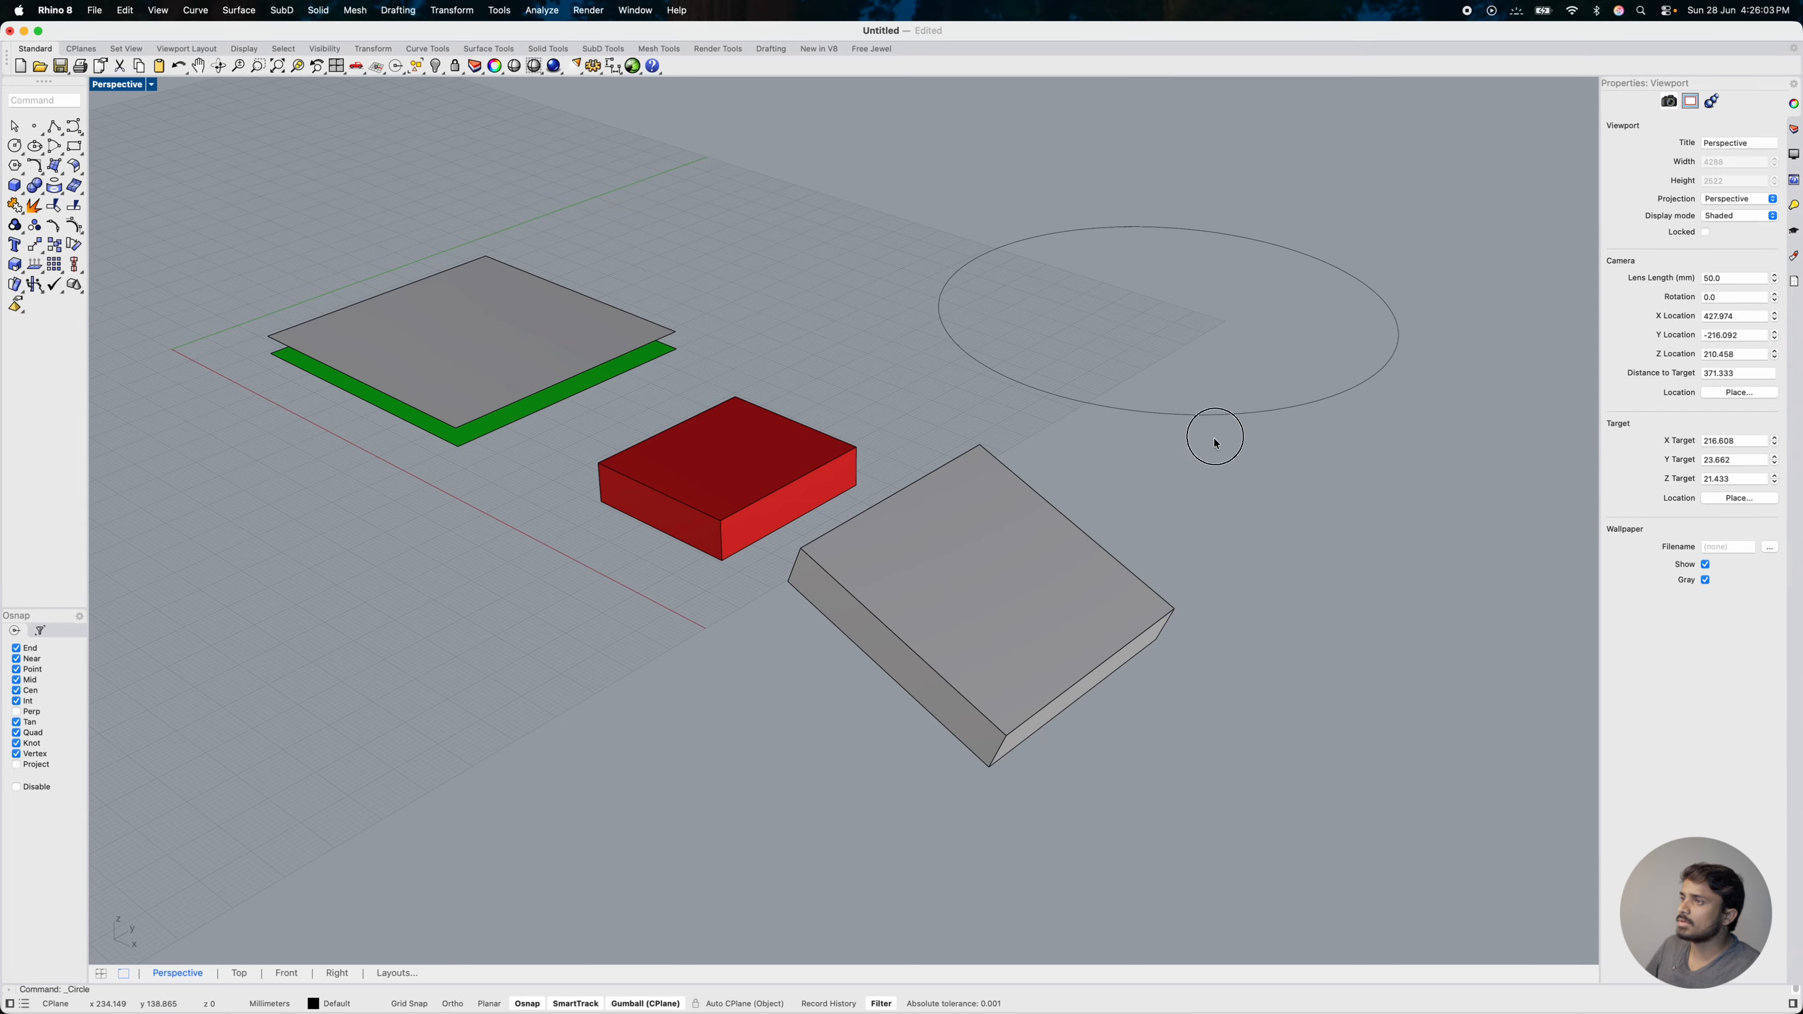
Step: Extrude the circle straight up with the gumball into a low closed disc
click(1199, 399)
text(zs)
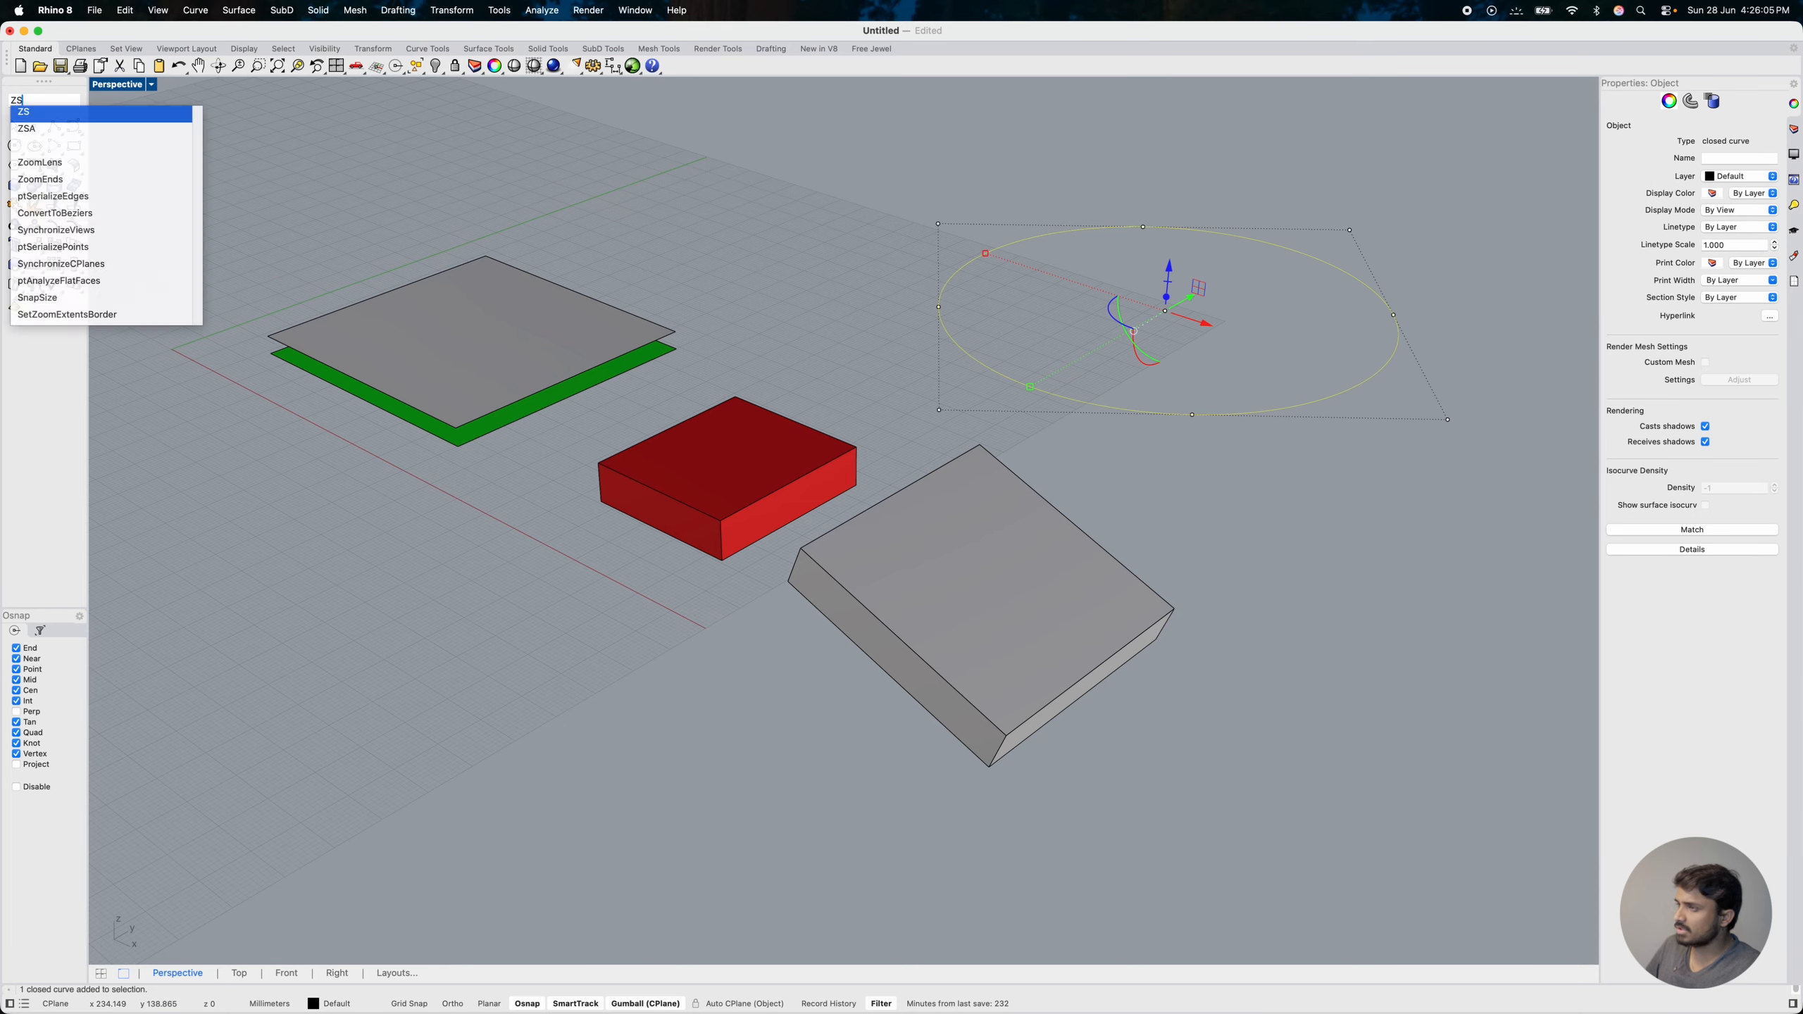
key(Return)
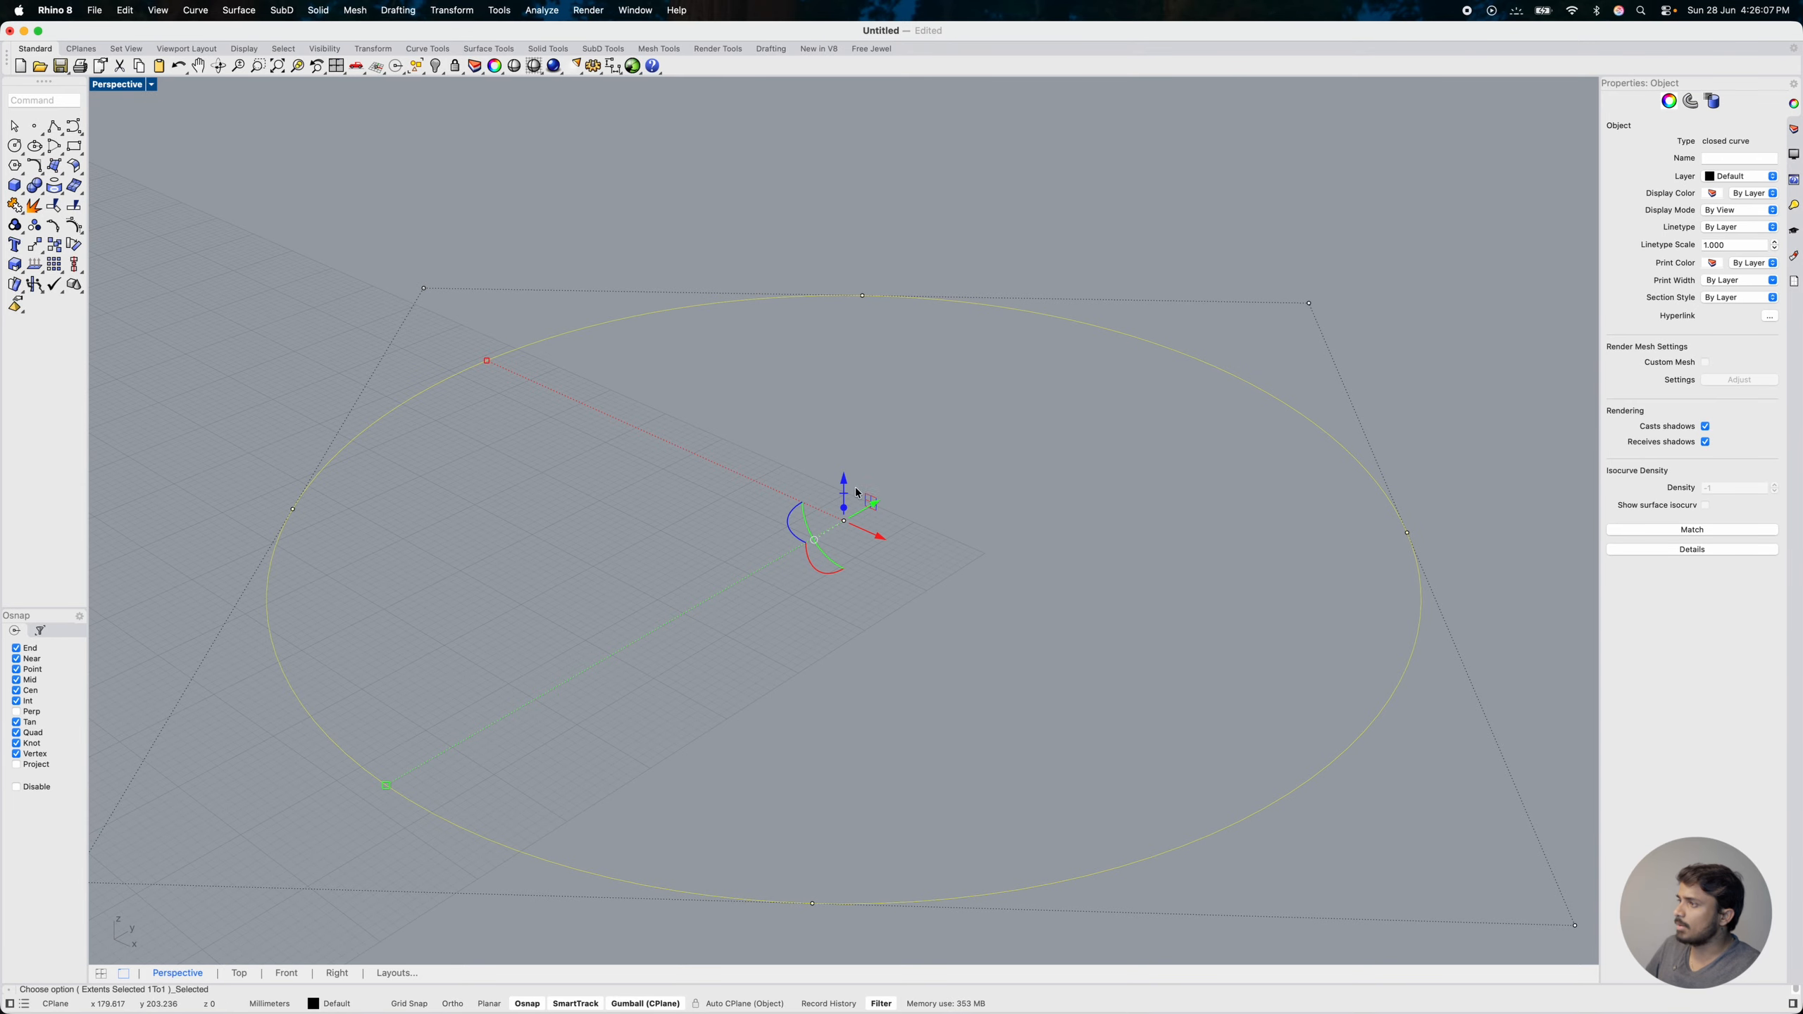
drag(844, 510, 842, 412)
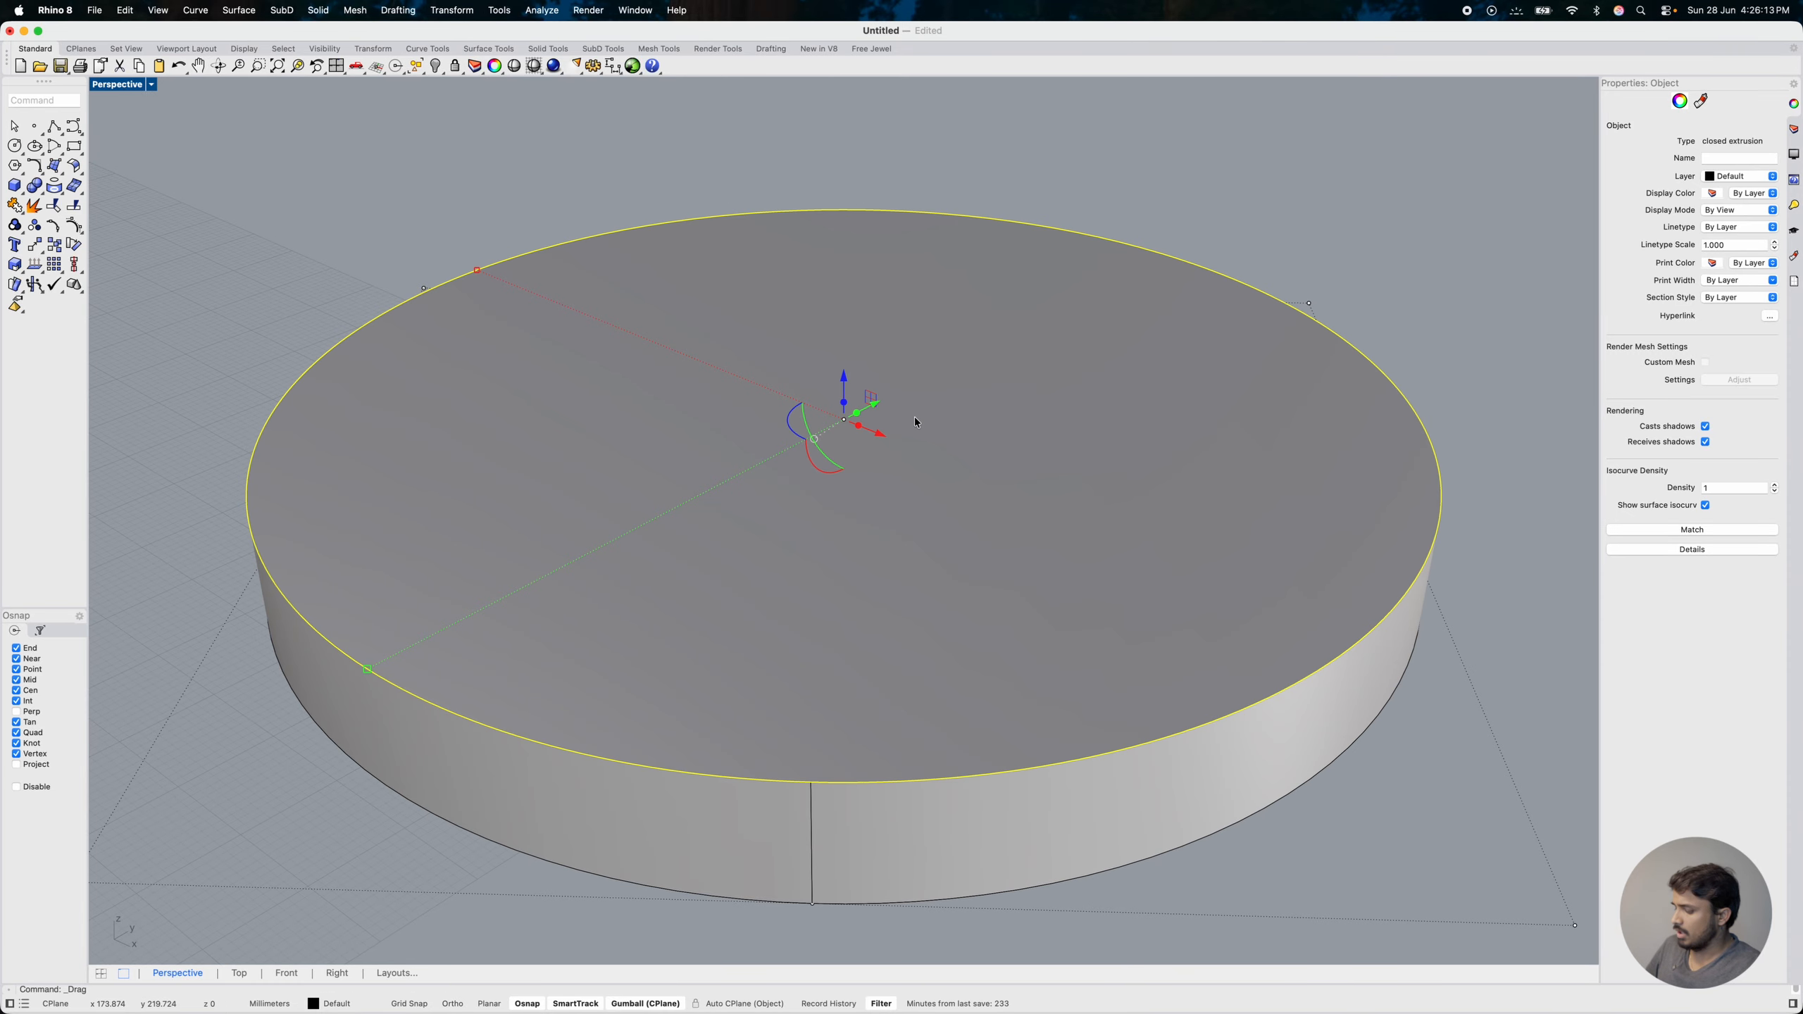
Step: Explode the extruded disc and delete its top and bottom faces to leave only the cylindrical wall
click(951, 414)
text(expl)
key(Return)
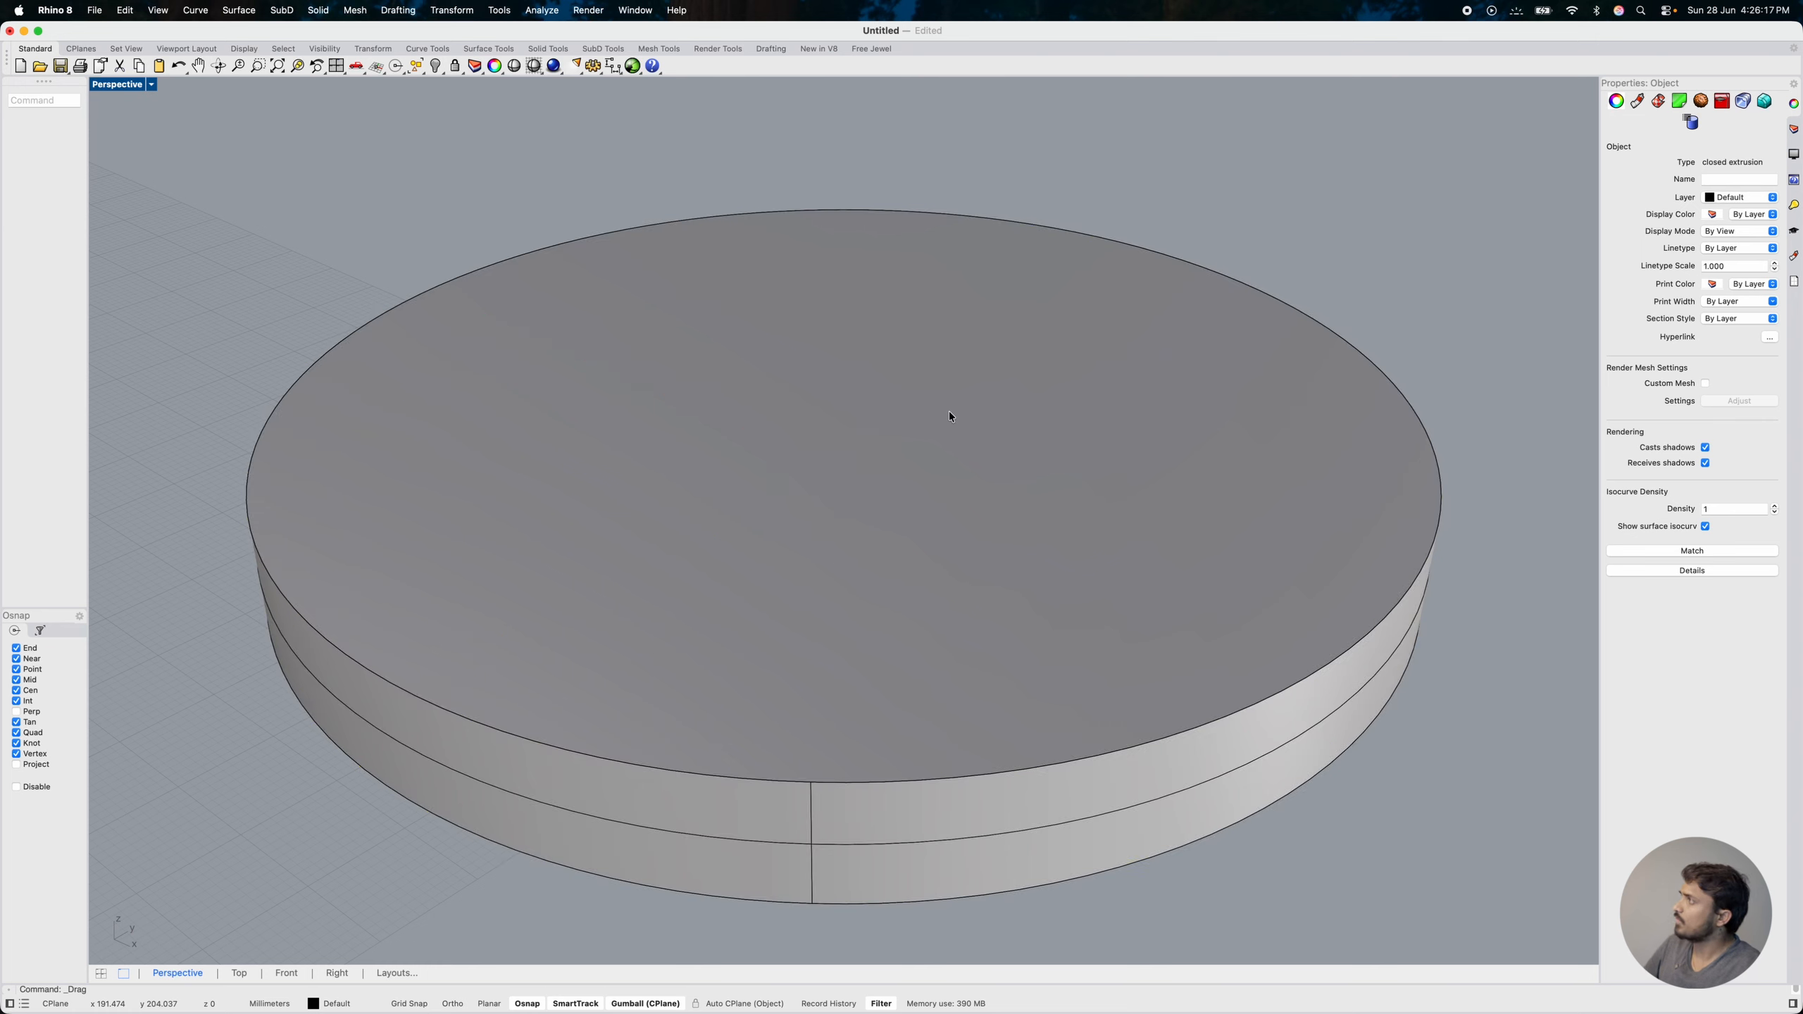
click(980, 414)
key(Delete)
click(958, 557)
key(Delete)
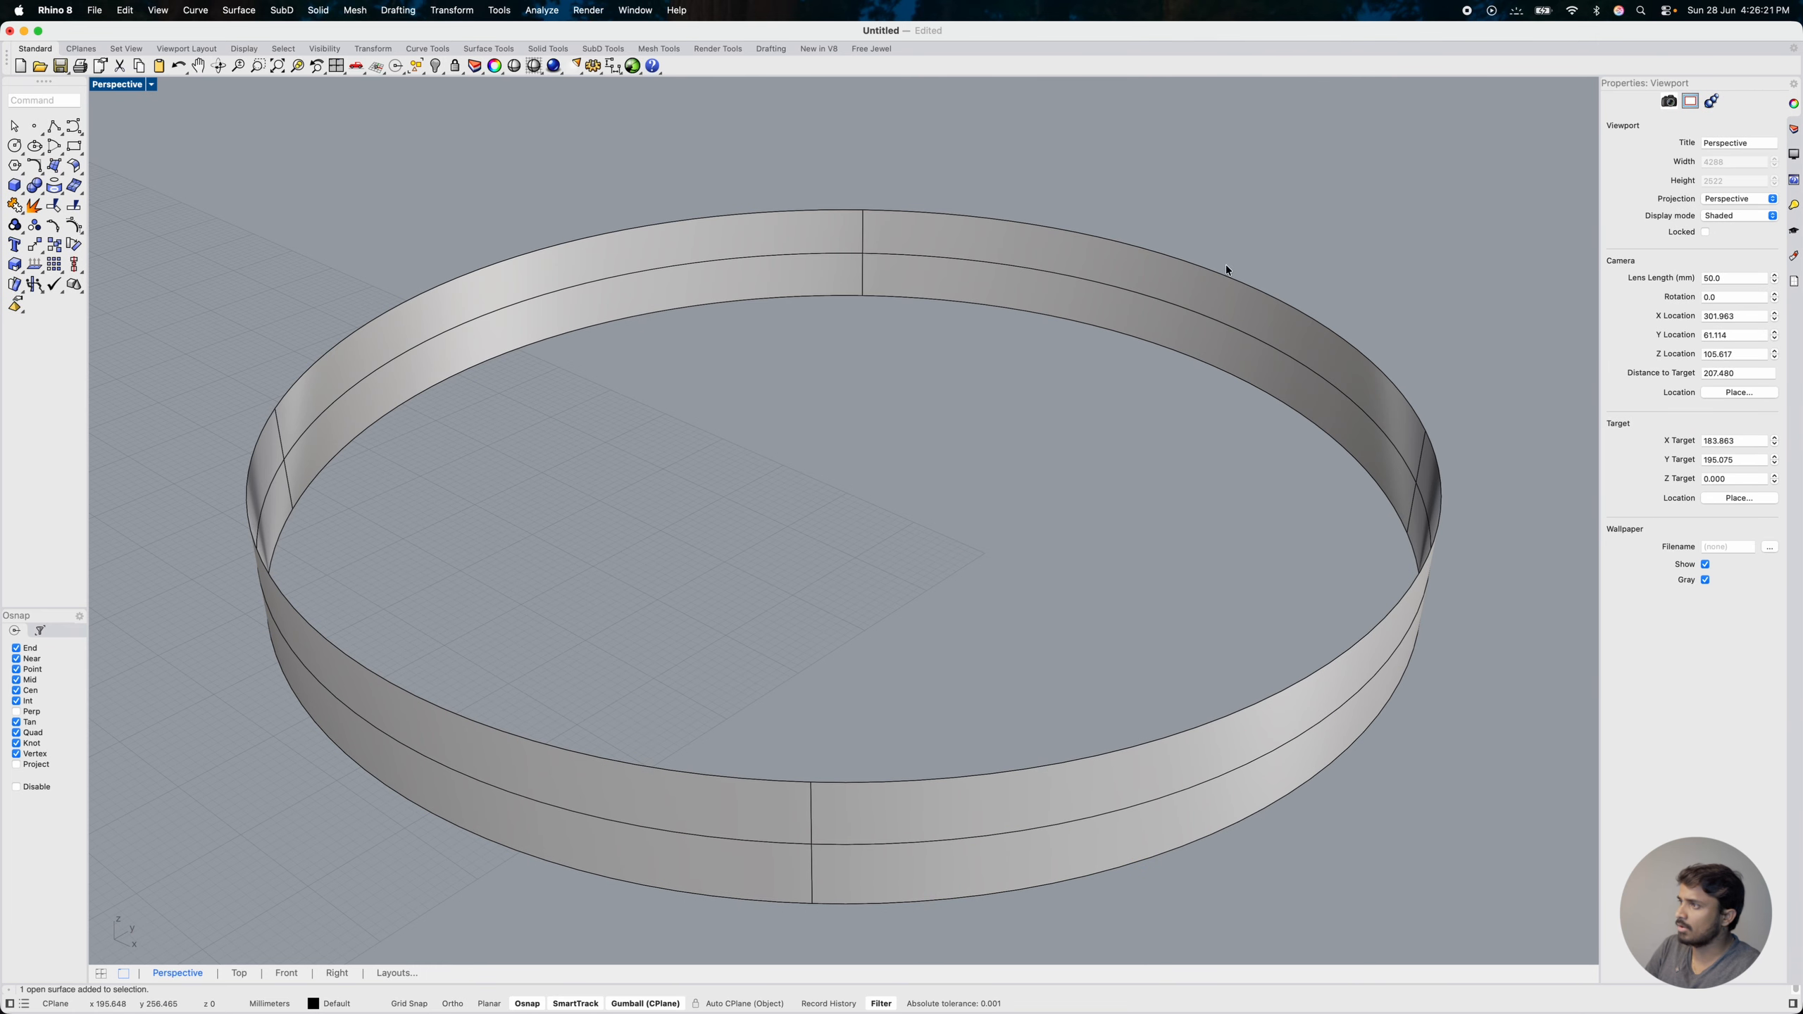
Step: Offset the cylindrical wall inward by 10 mm with Solid on, flipping the offset direction, and deselect the ring
click(1236, 304)
text(OffsetSrf)
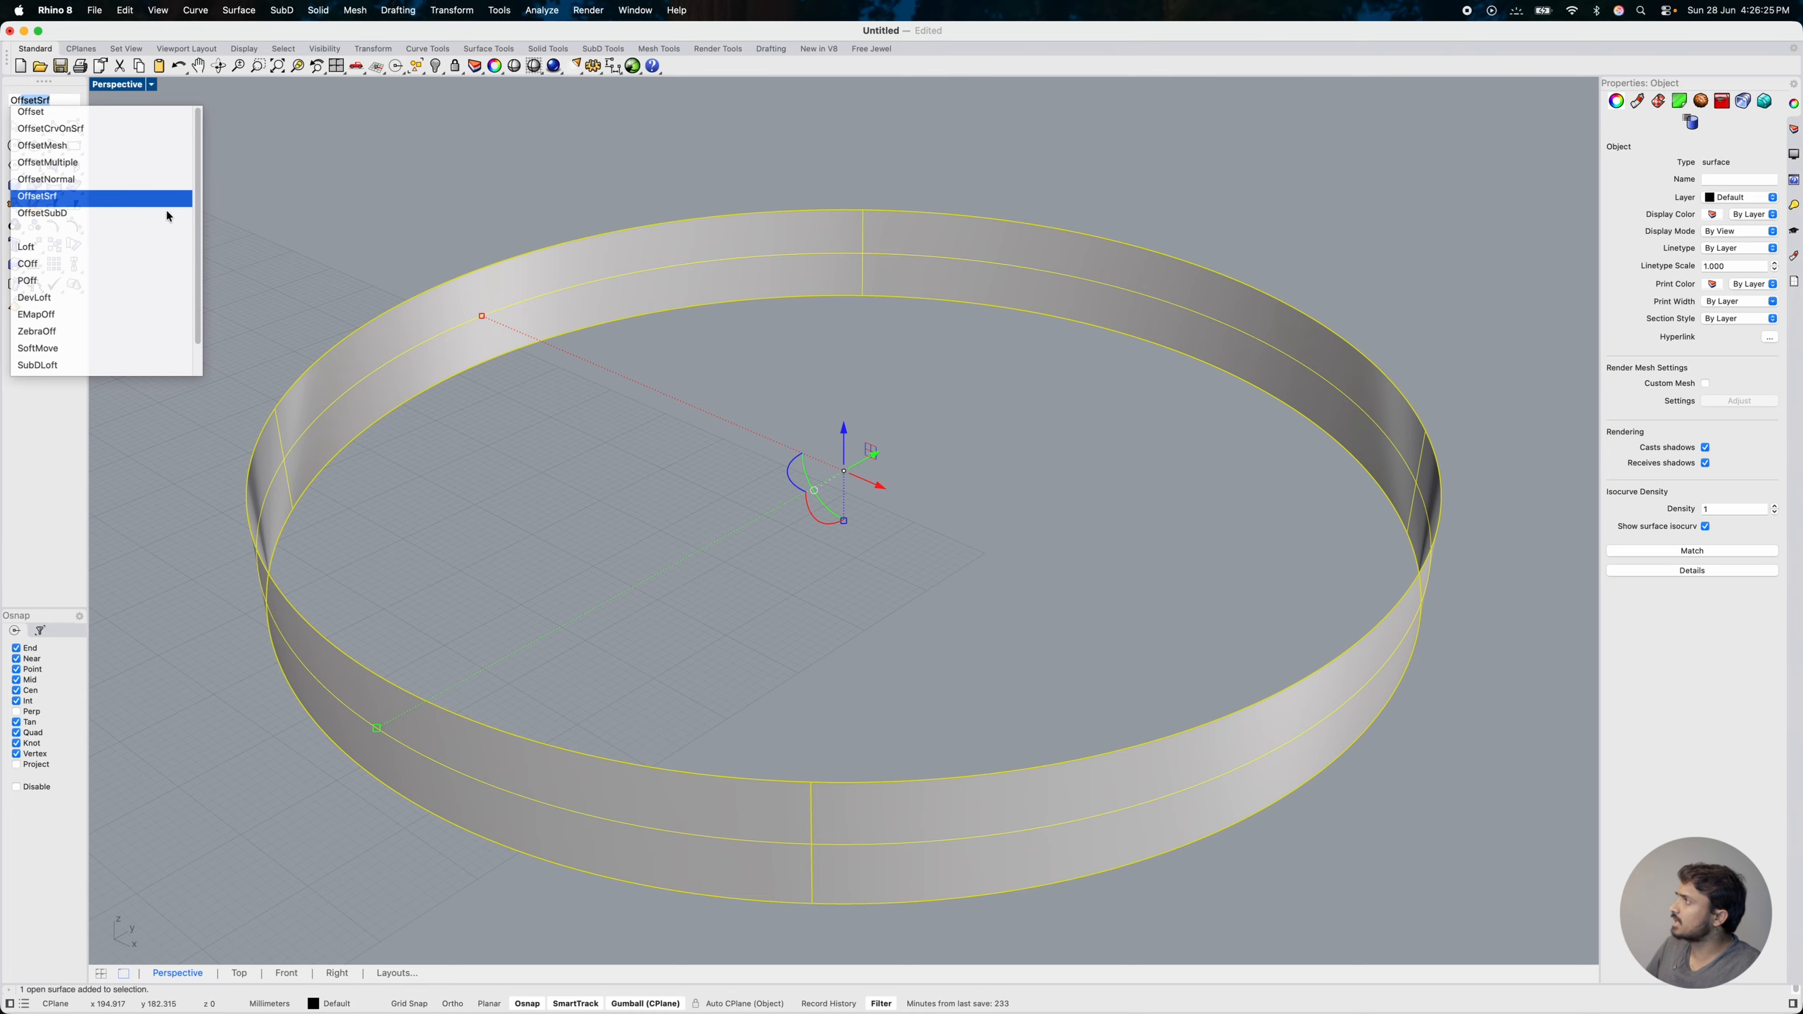
key(Return)
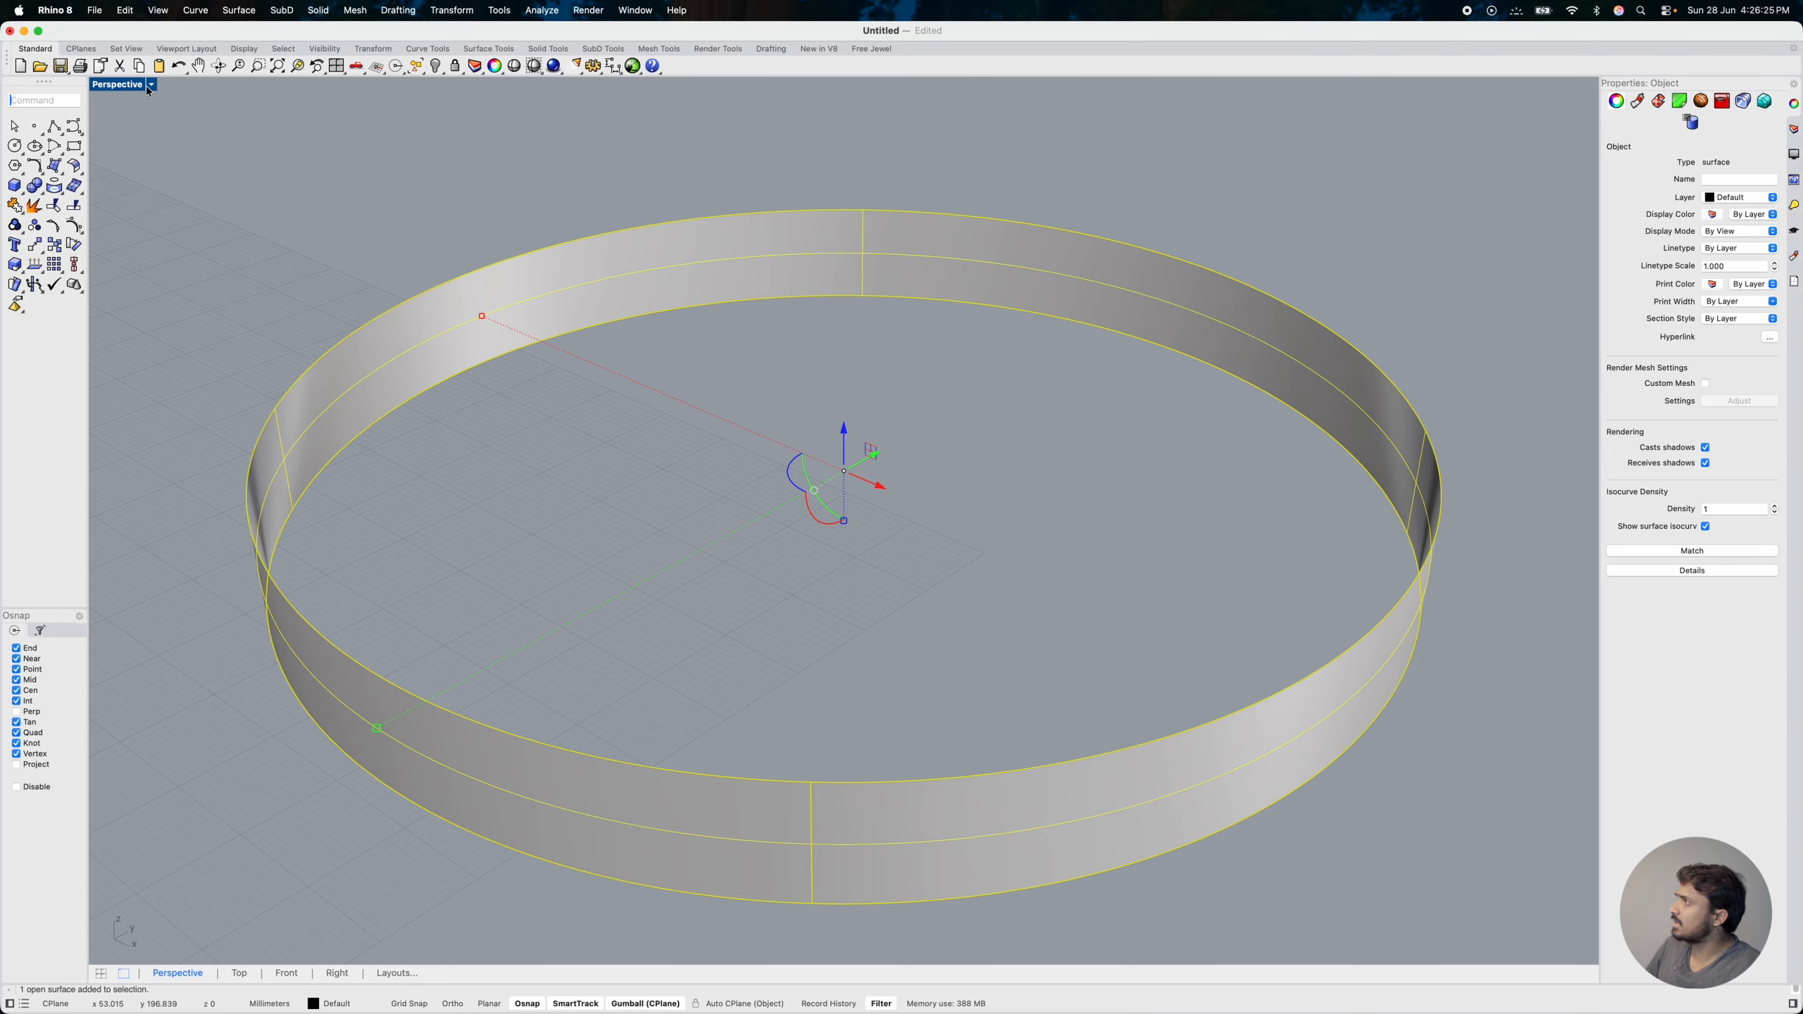
click(474, 50)
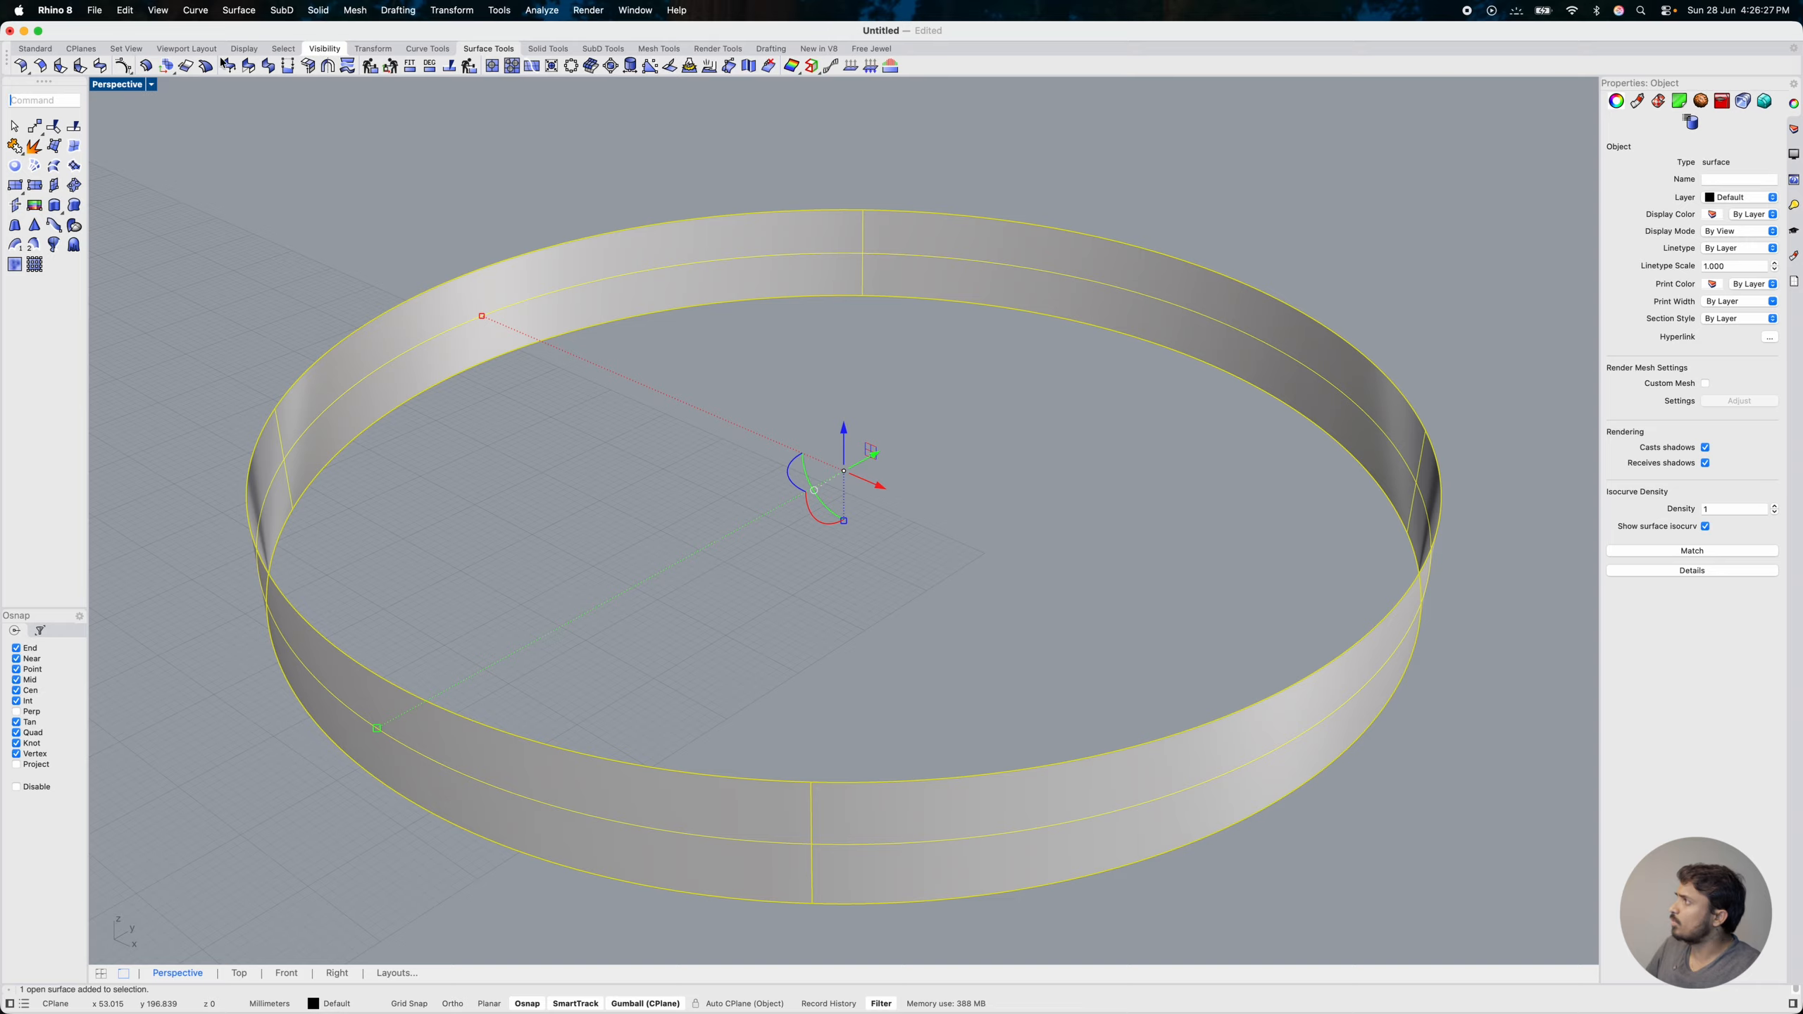
click(148, 68)
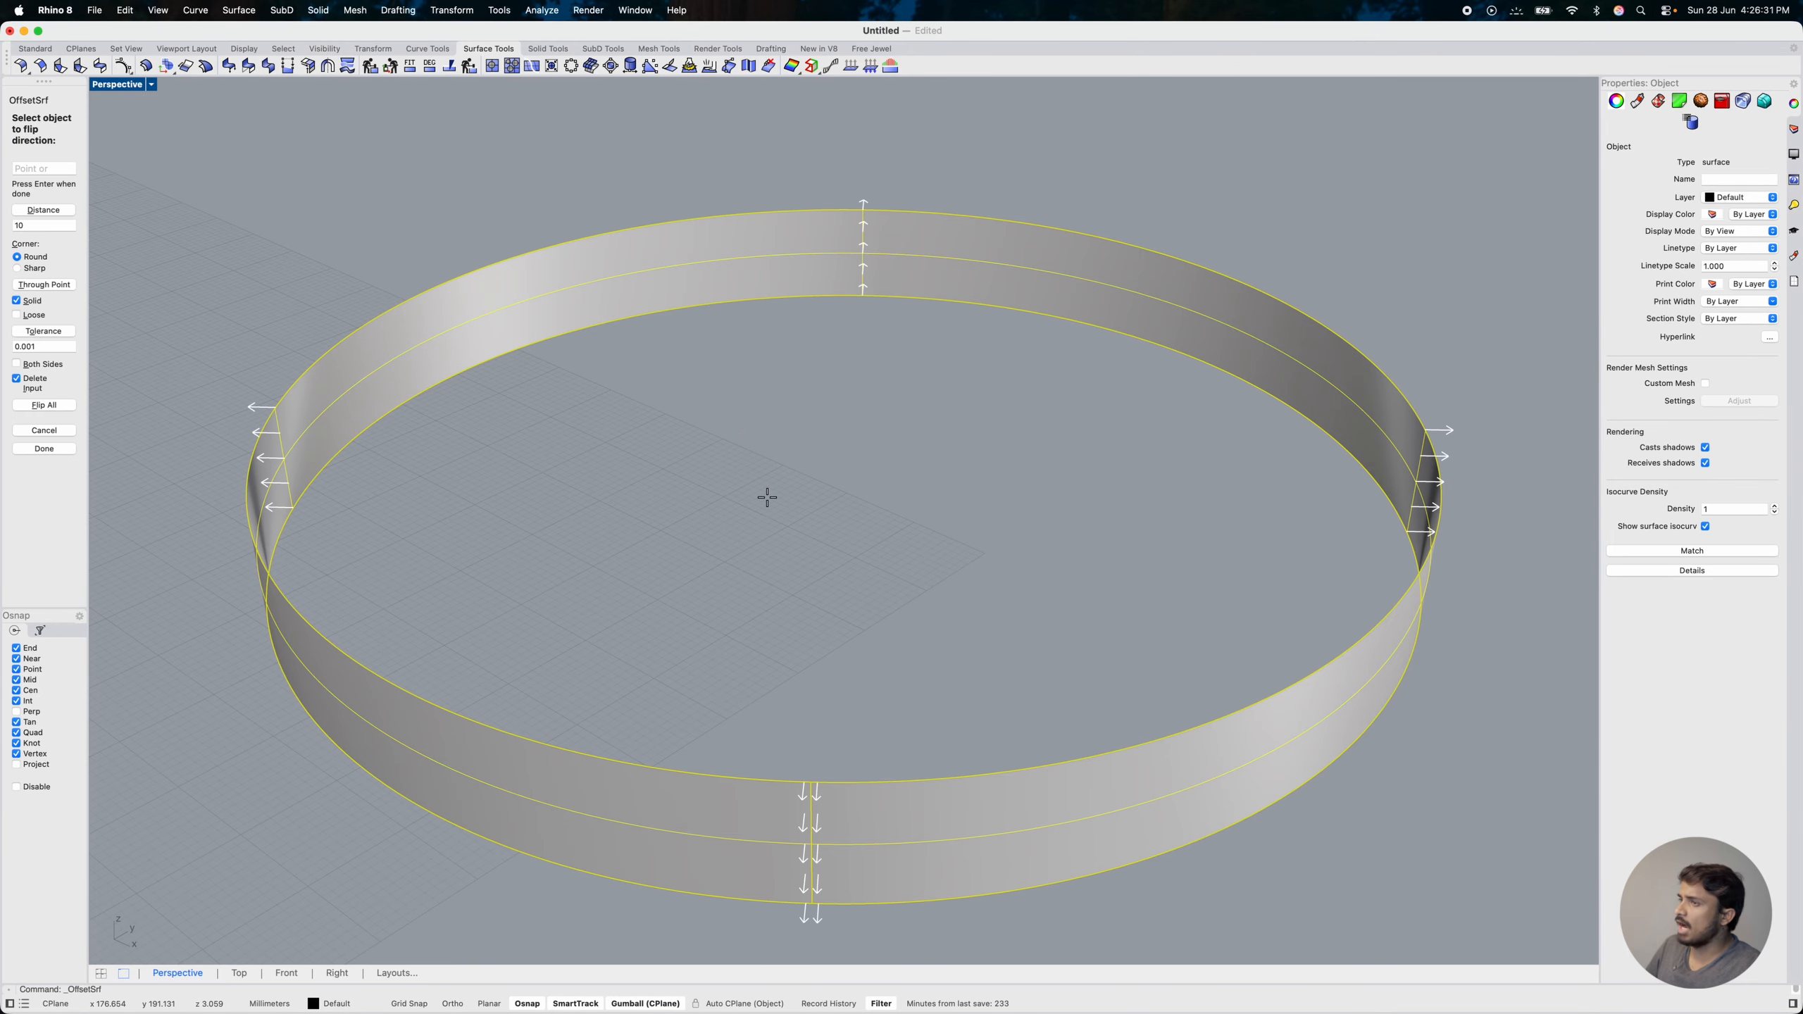
scroll(775, 489, down, 2)
right_drag(797, 486, 817, 481)
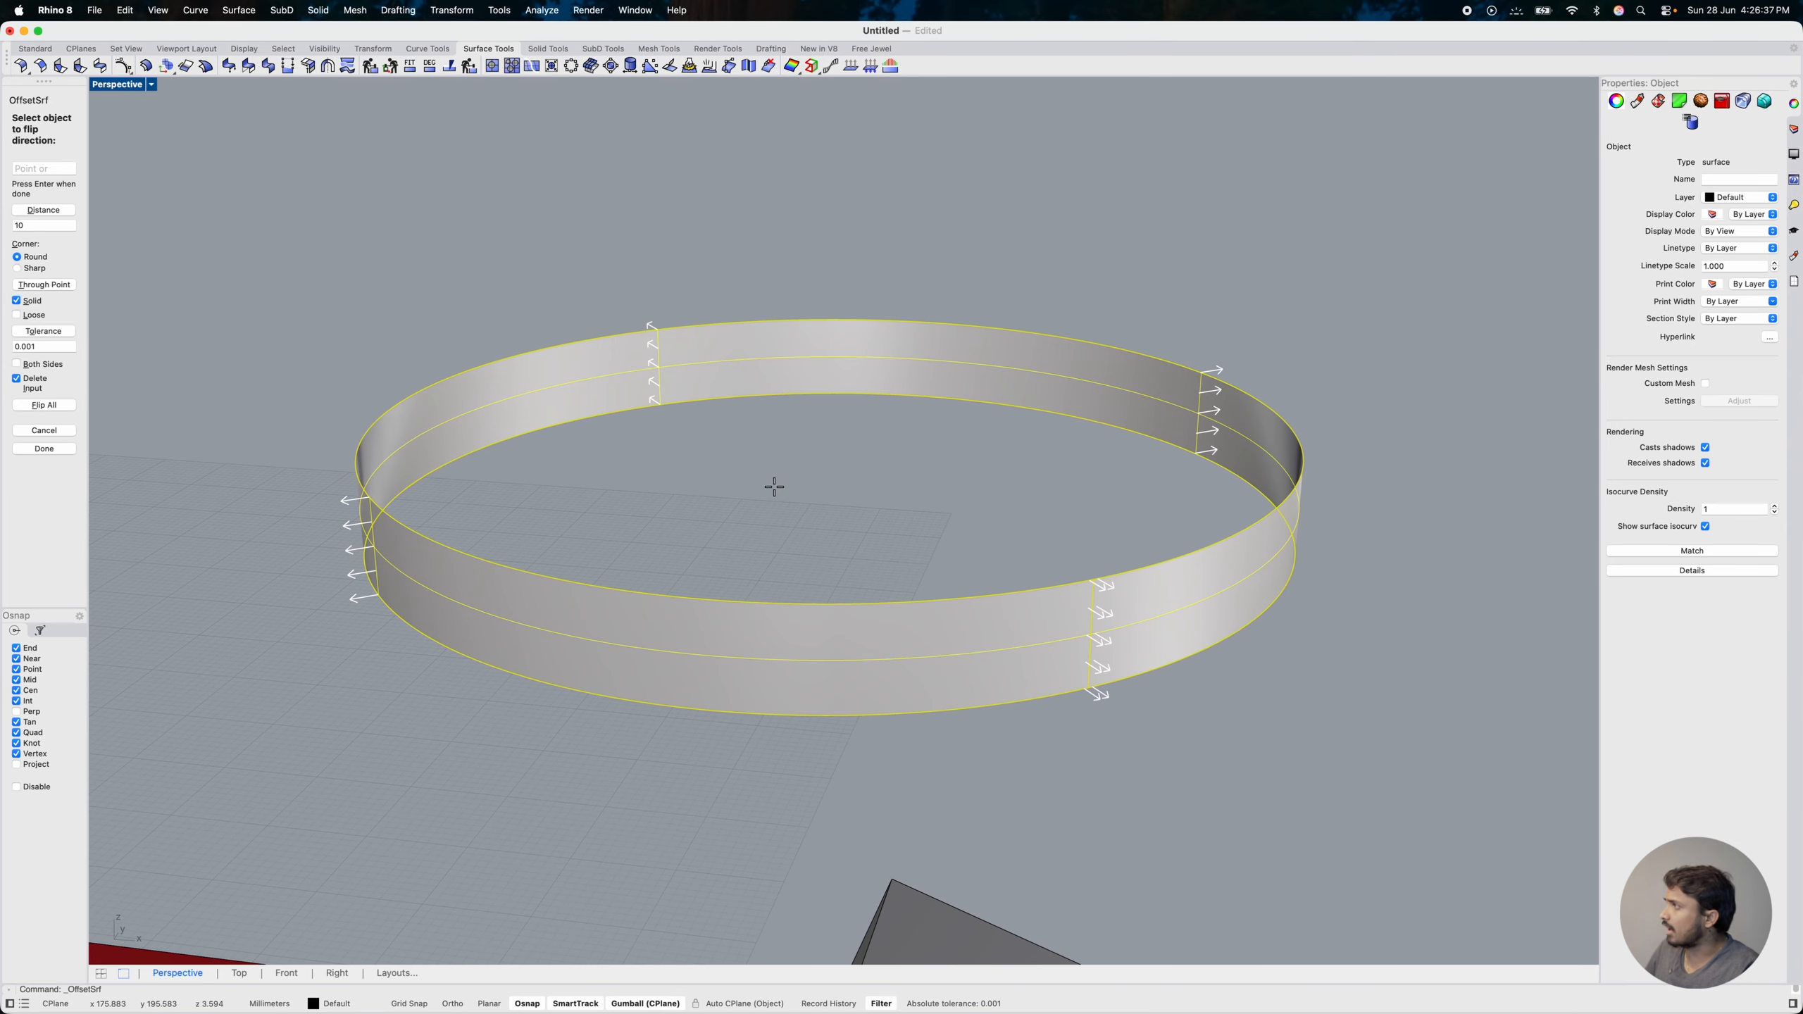
click(44, 405)
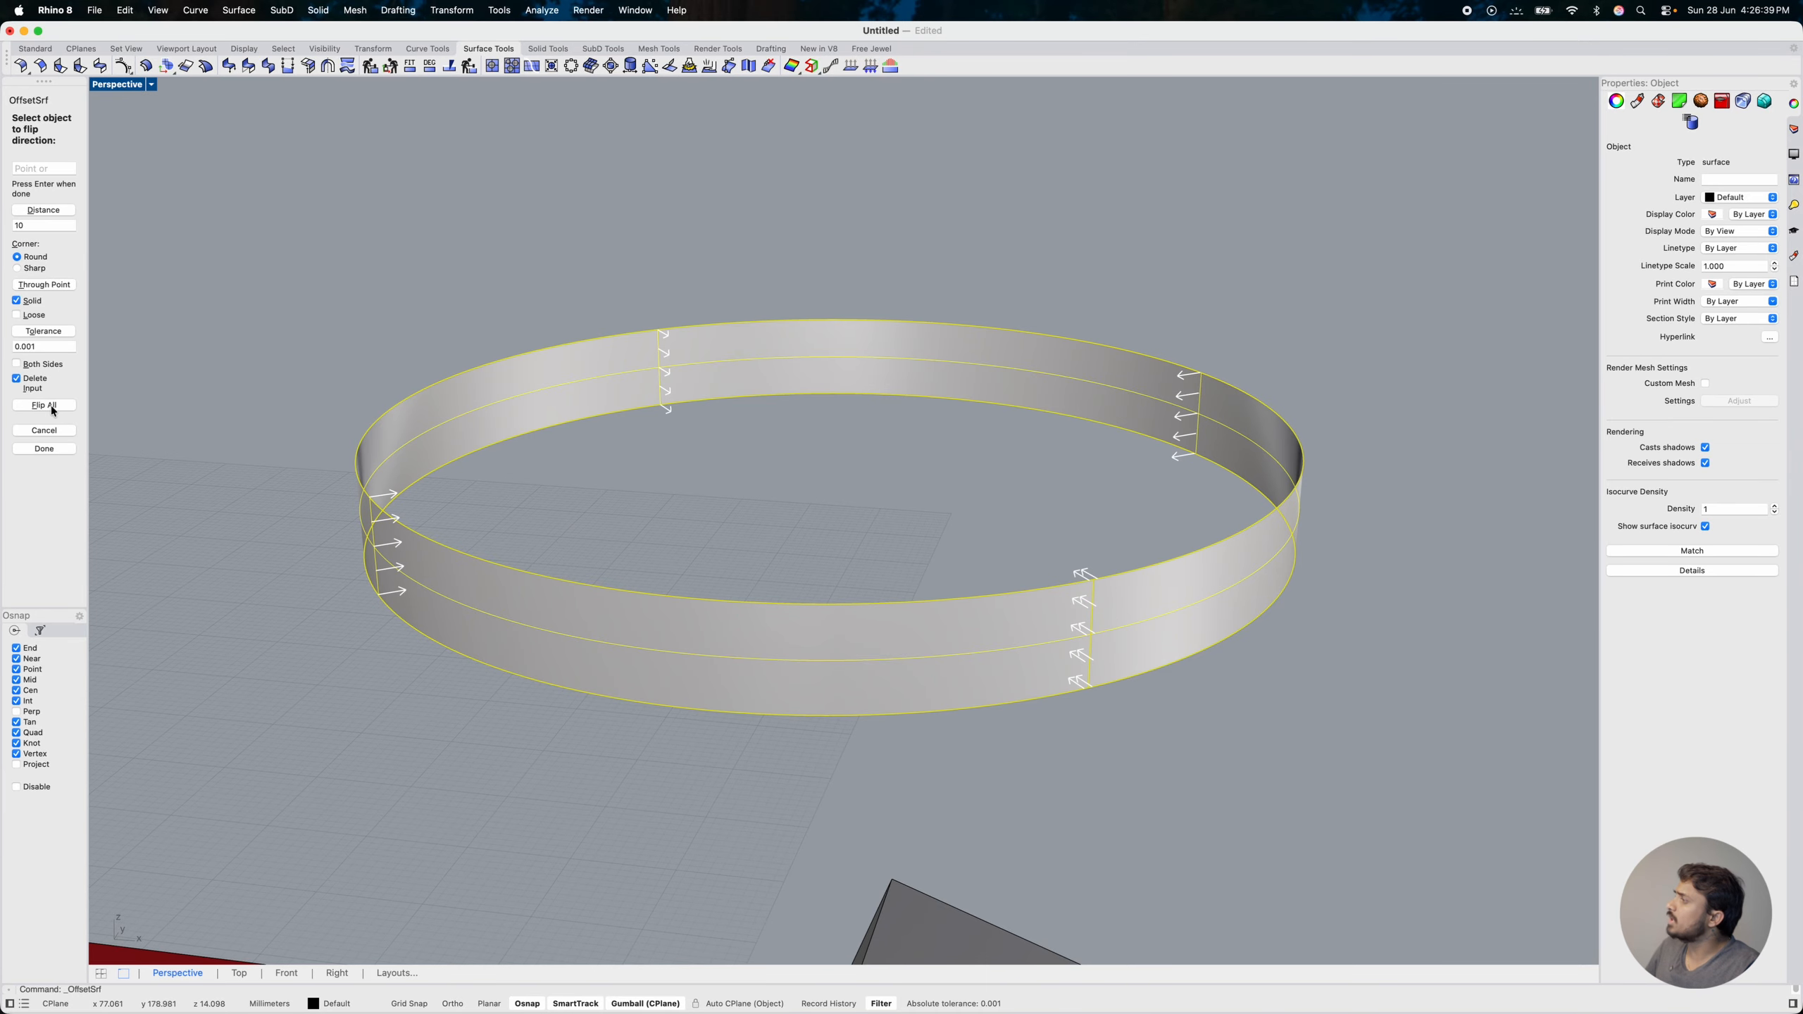
click(44, 448)
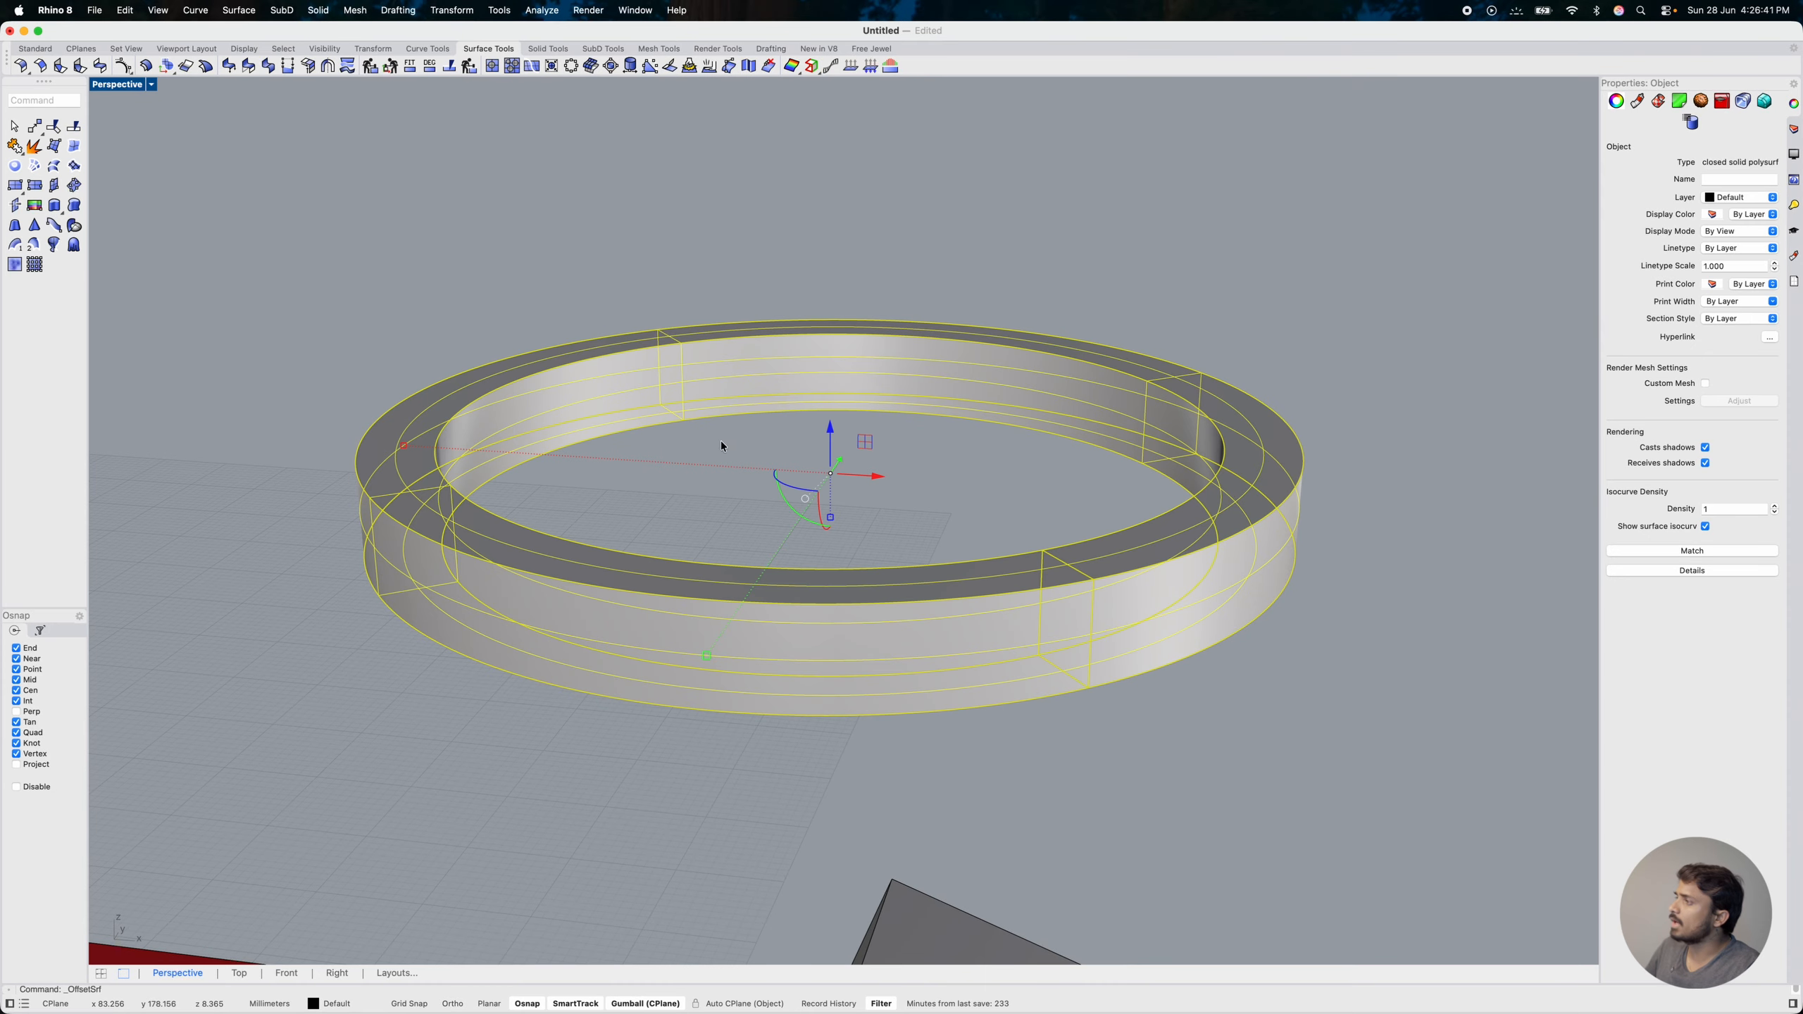
right_drag(661, 439, 885, 373)
click(1278, 267)
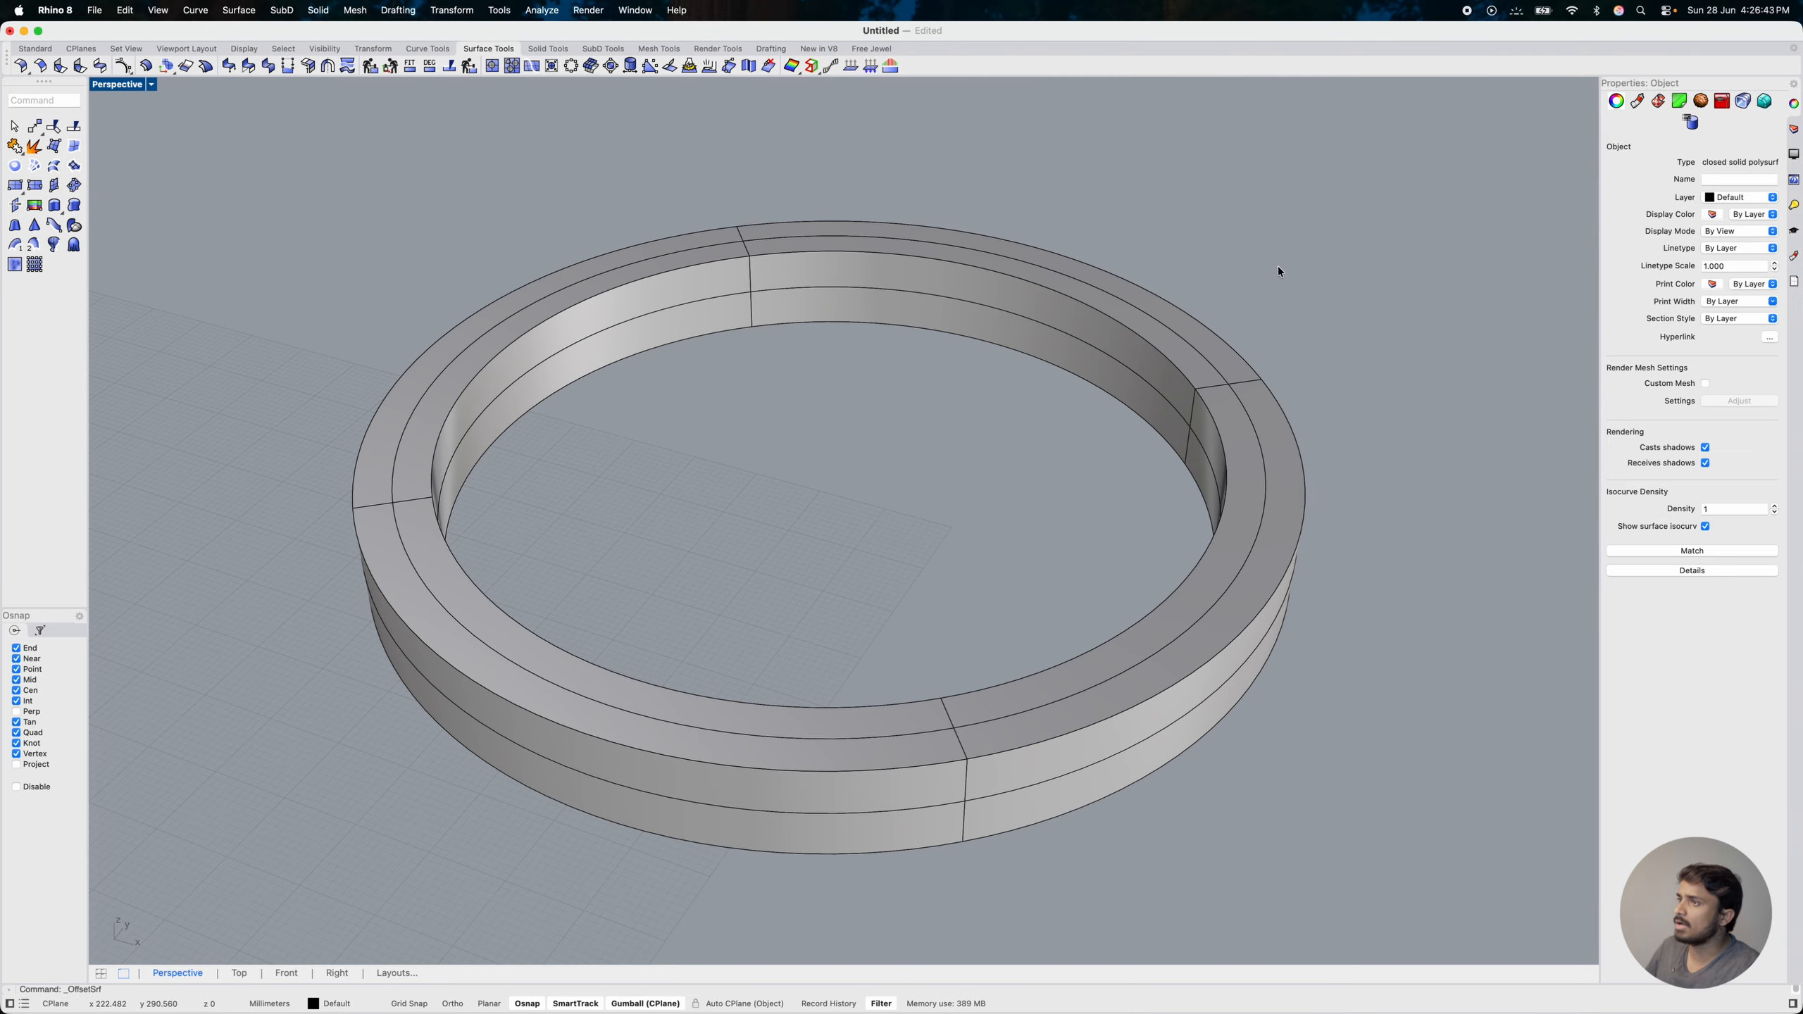
Step: Undo the solid ring and offset the cylindrical wall outward by 10 mm with Solid off
mouse_move(693, 463)
right_down()
mouse_move(603, 456)
mouse_move(669, 455)
right_up()
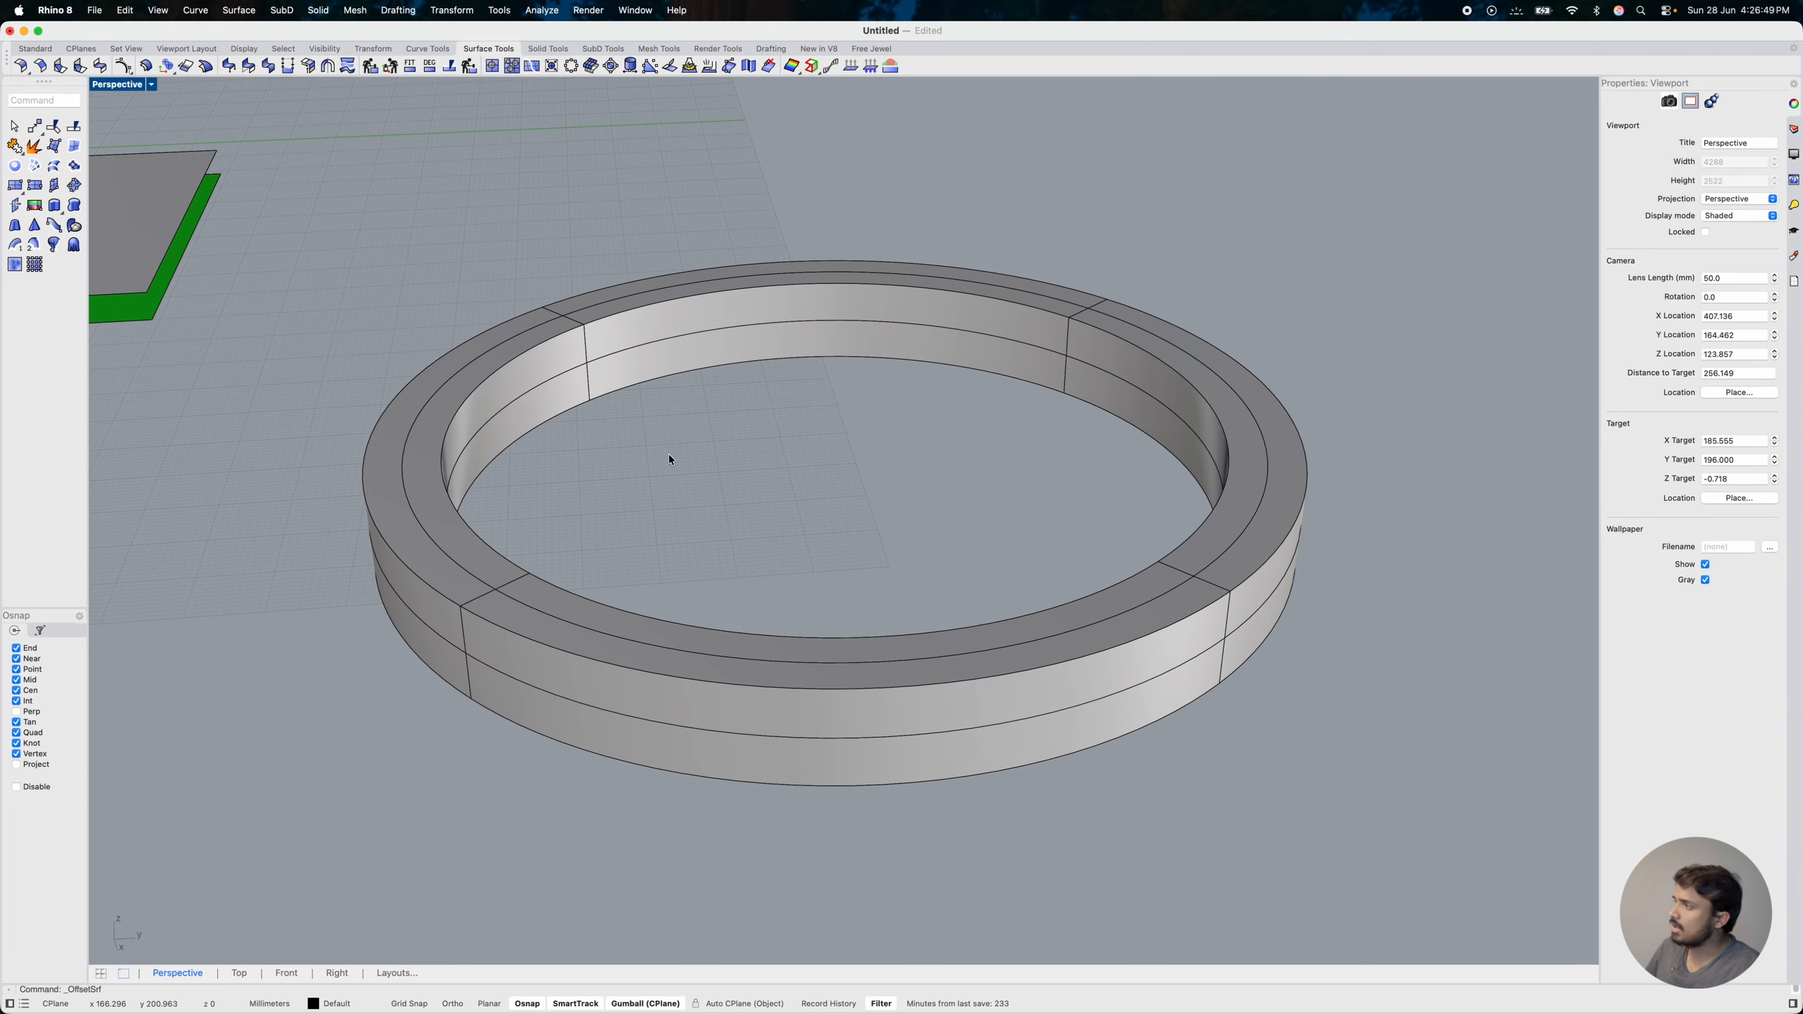
key(super+z)
key(Return)
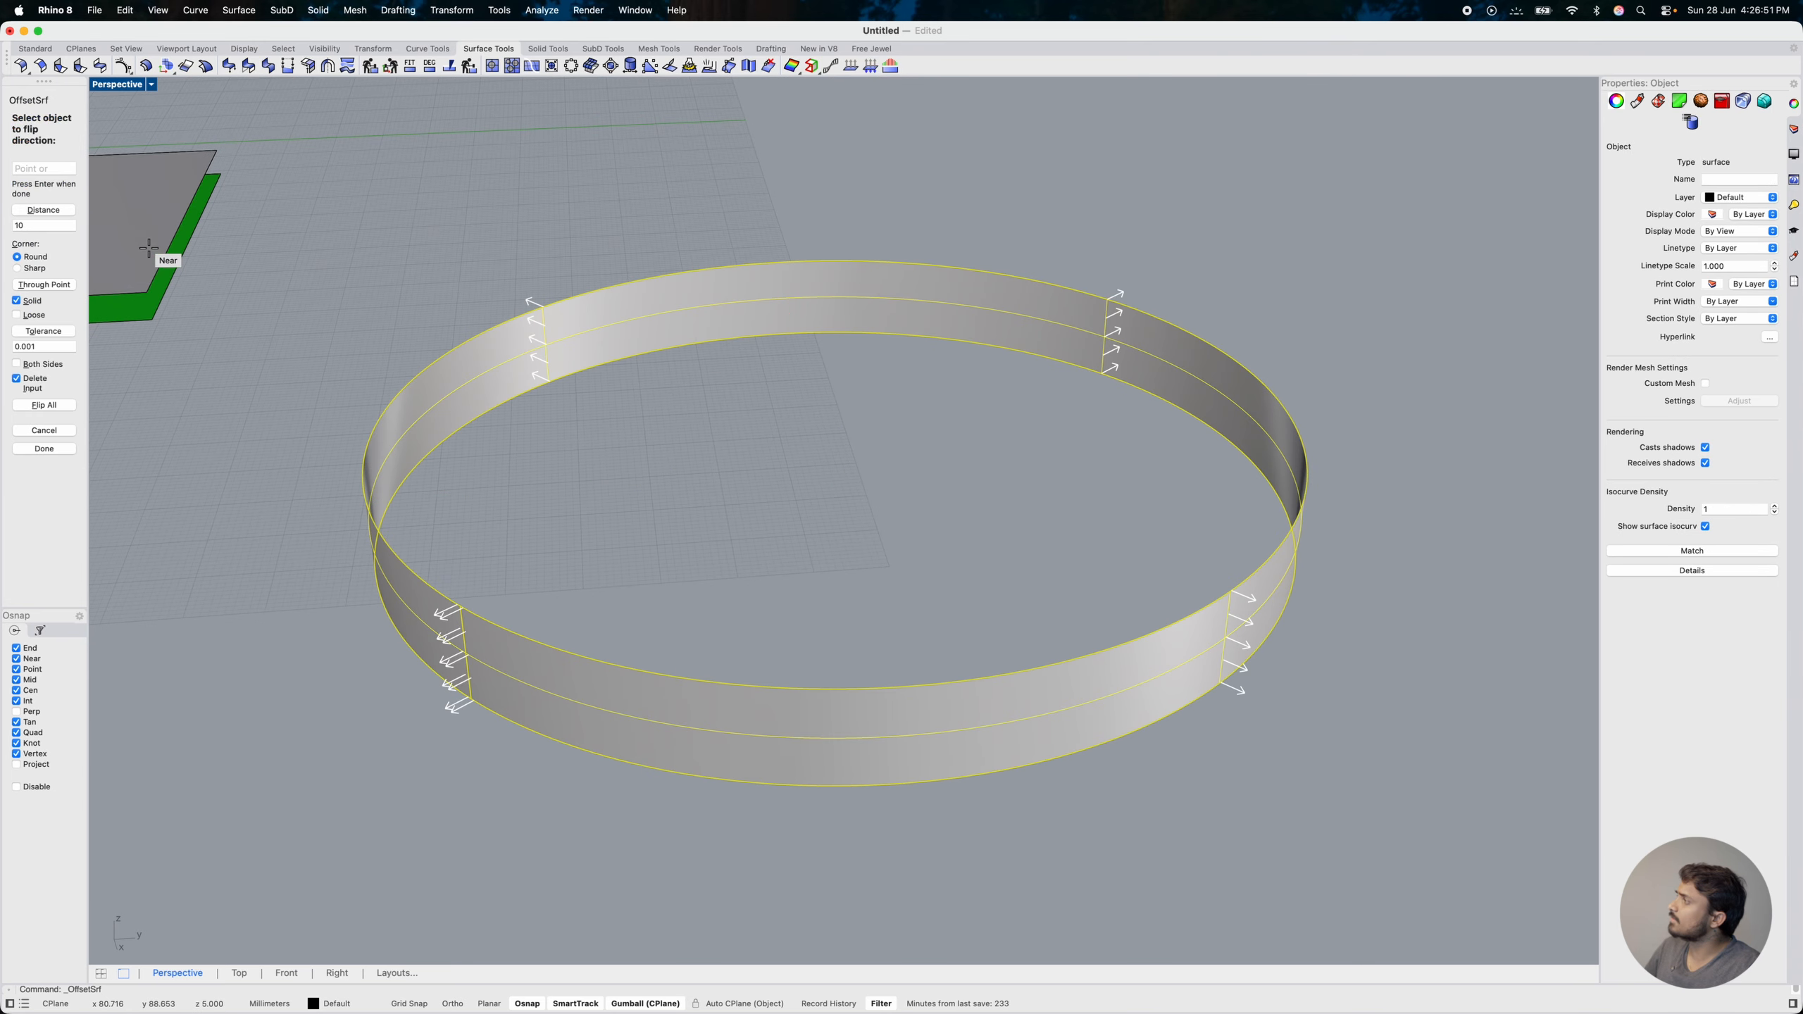
click(28, 304)
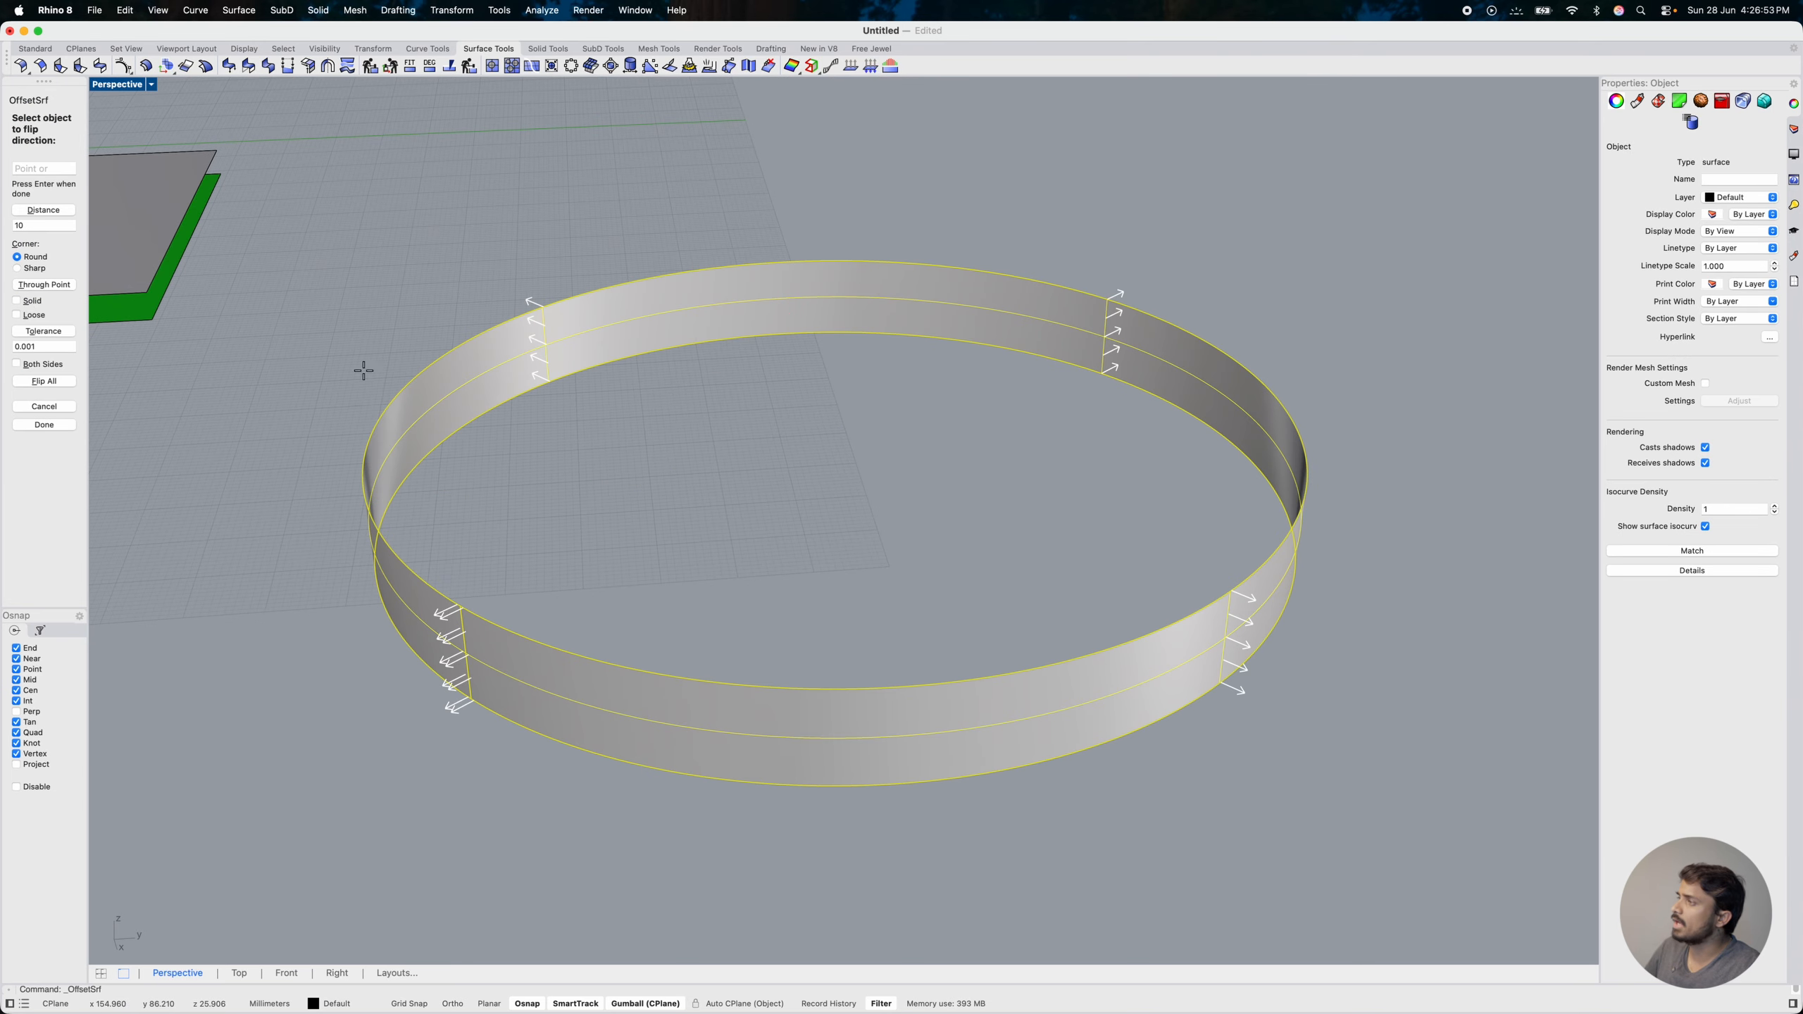
key(Return)
click(493, 414)
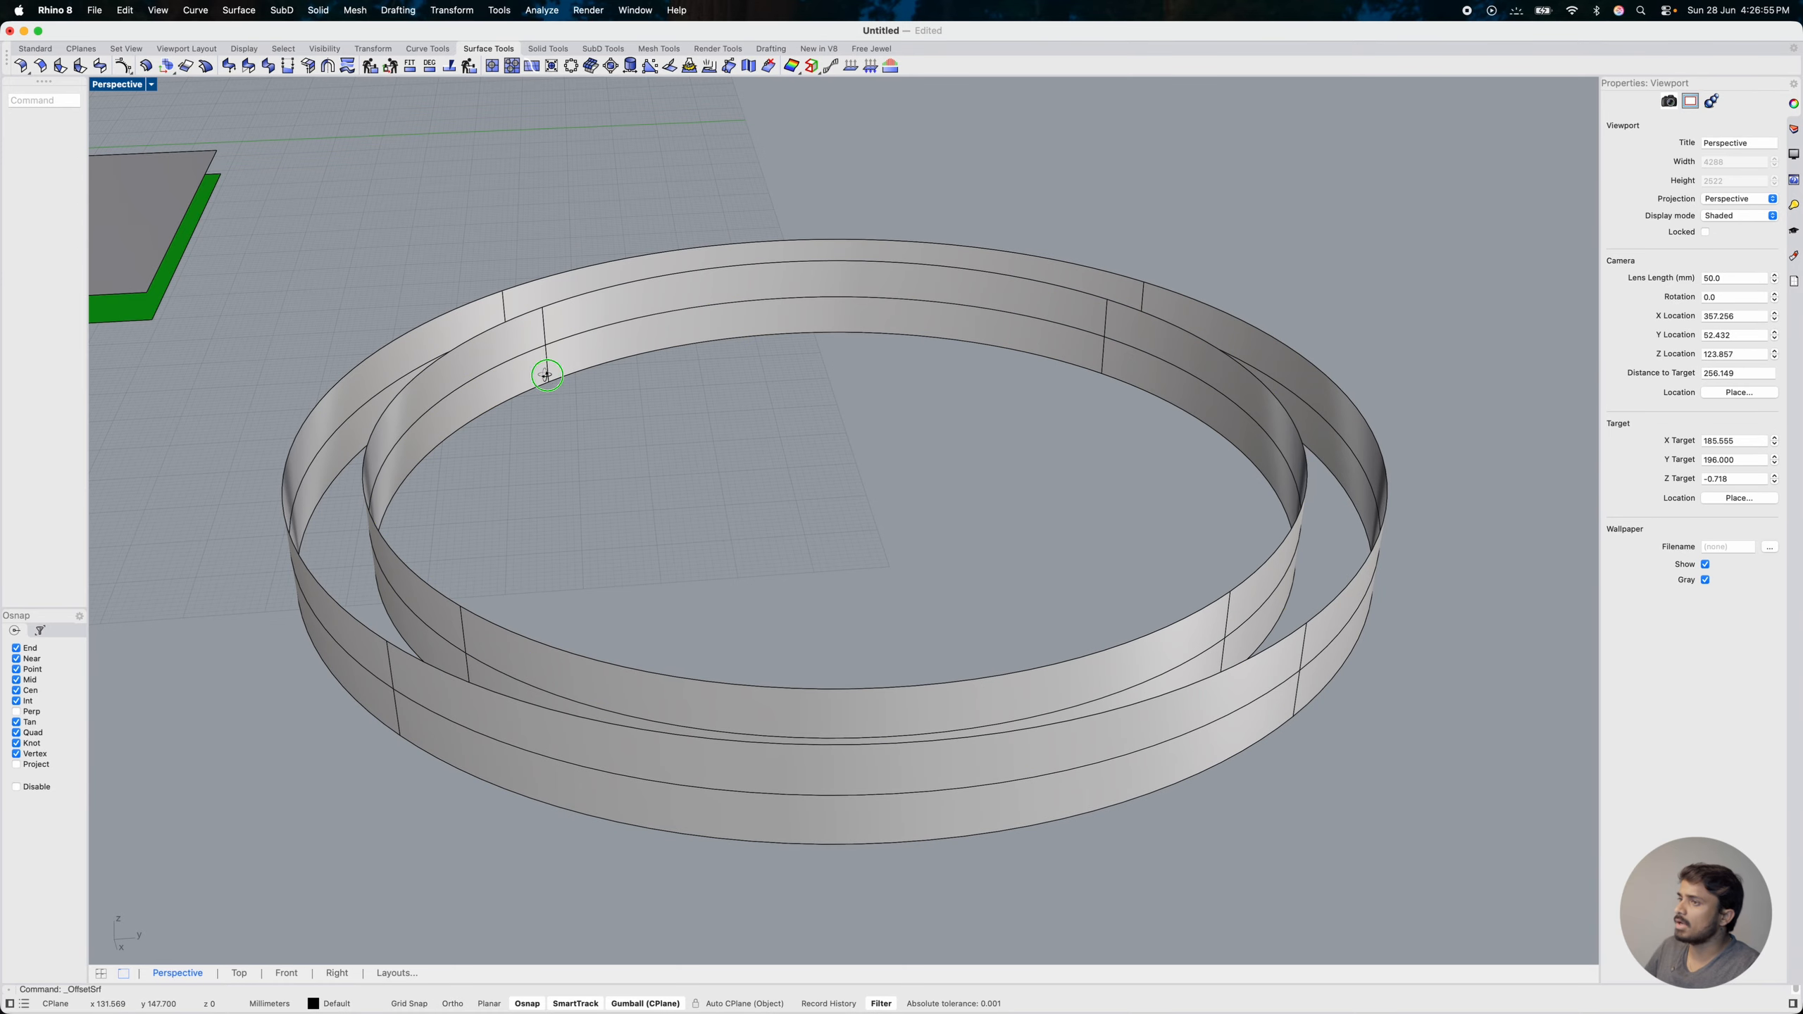
mouse_move(547, 374)
right_down()
mouse_move(575, 342)
mouse_move(566, 384)
right_up()
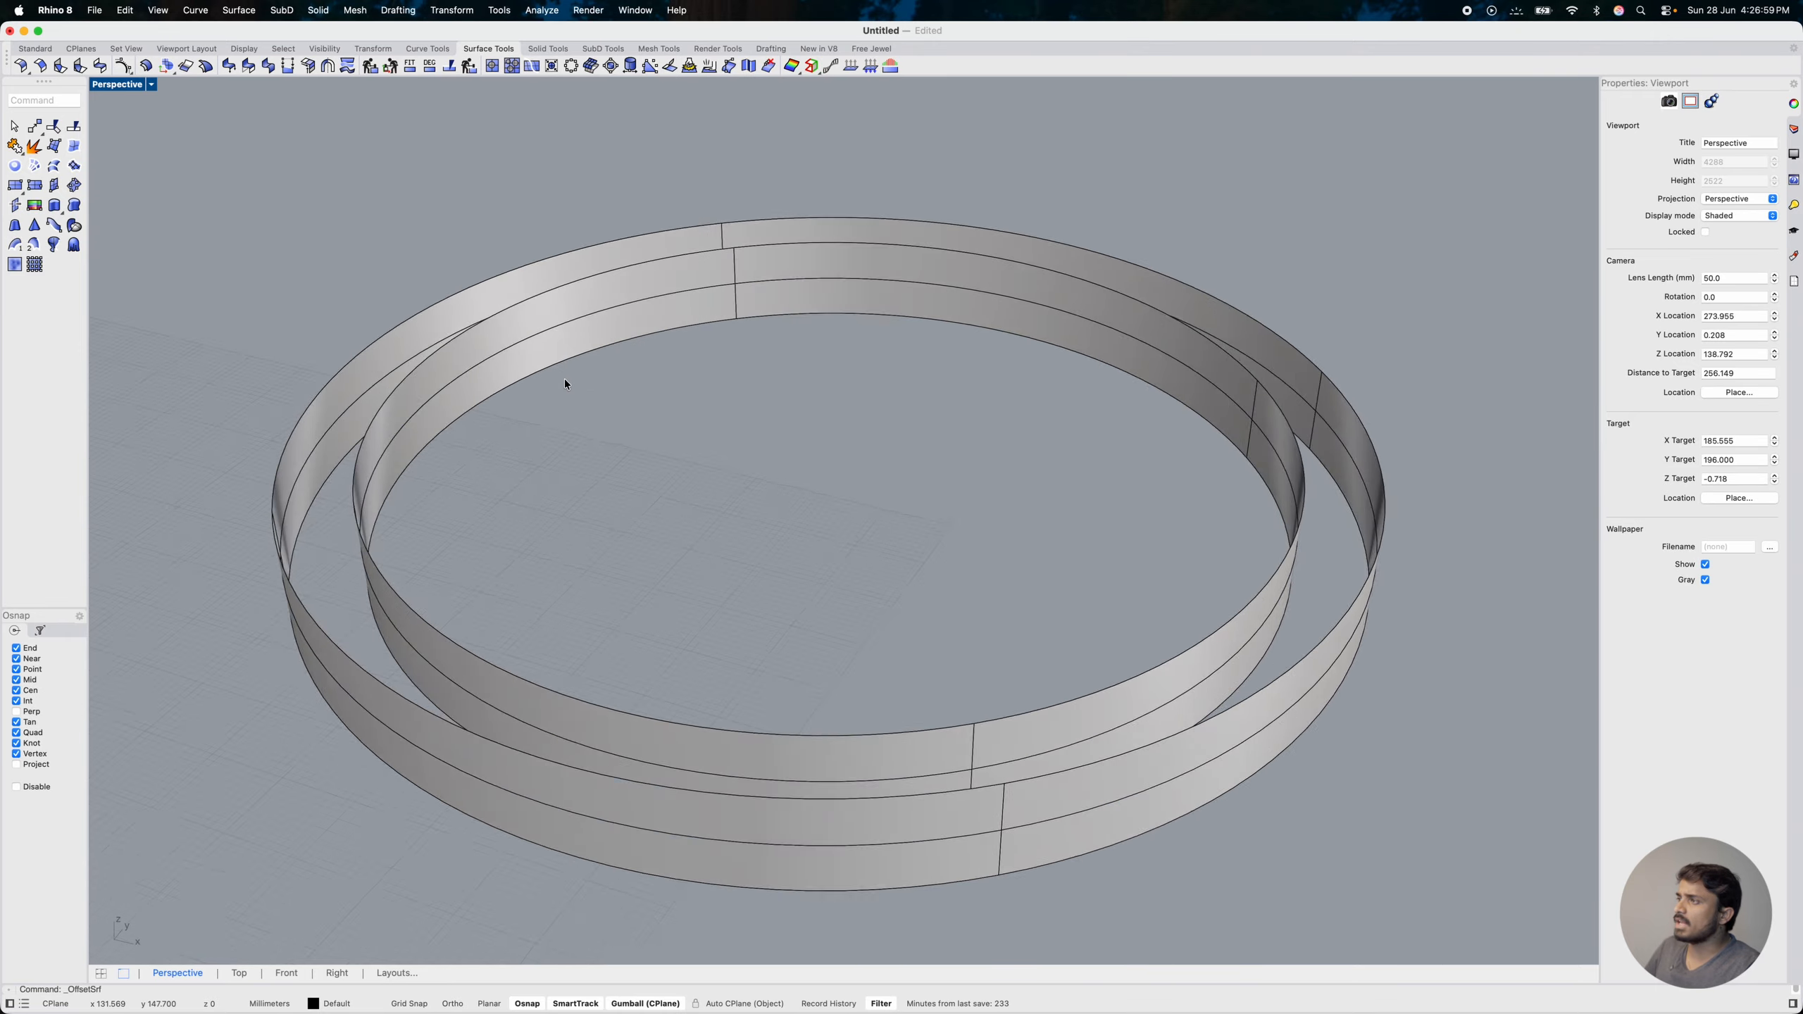
Step: Delete all the example objects, including the ring surfaces, slabs and flat surfaces, to empty the model
scroll(565, 384, up, 3)
scroll(566, 384, down, 10)
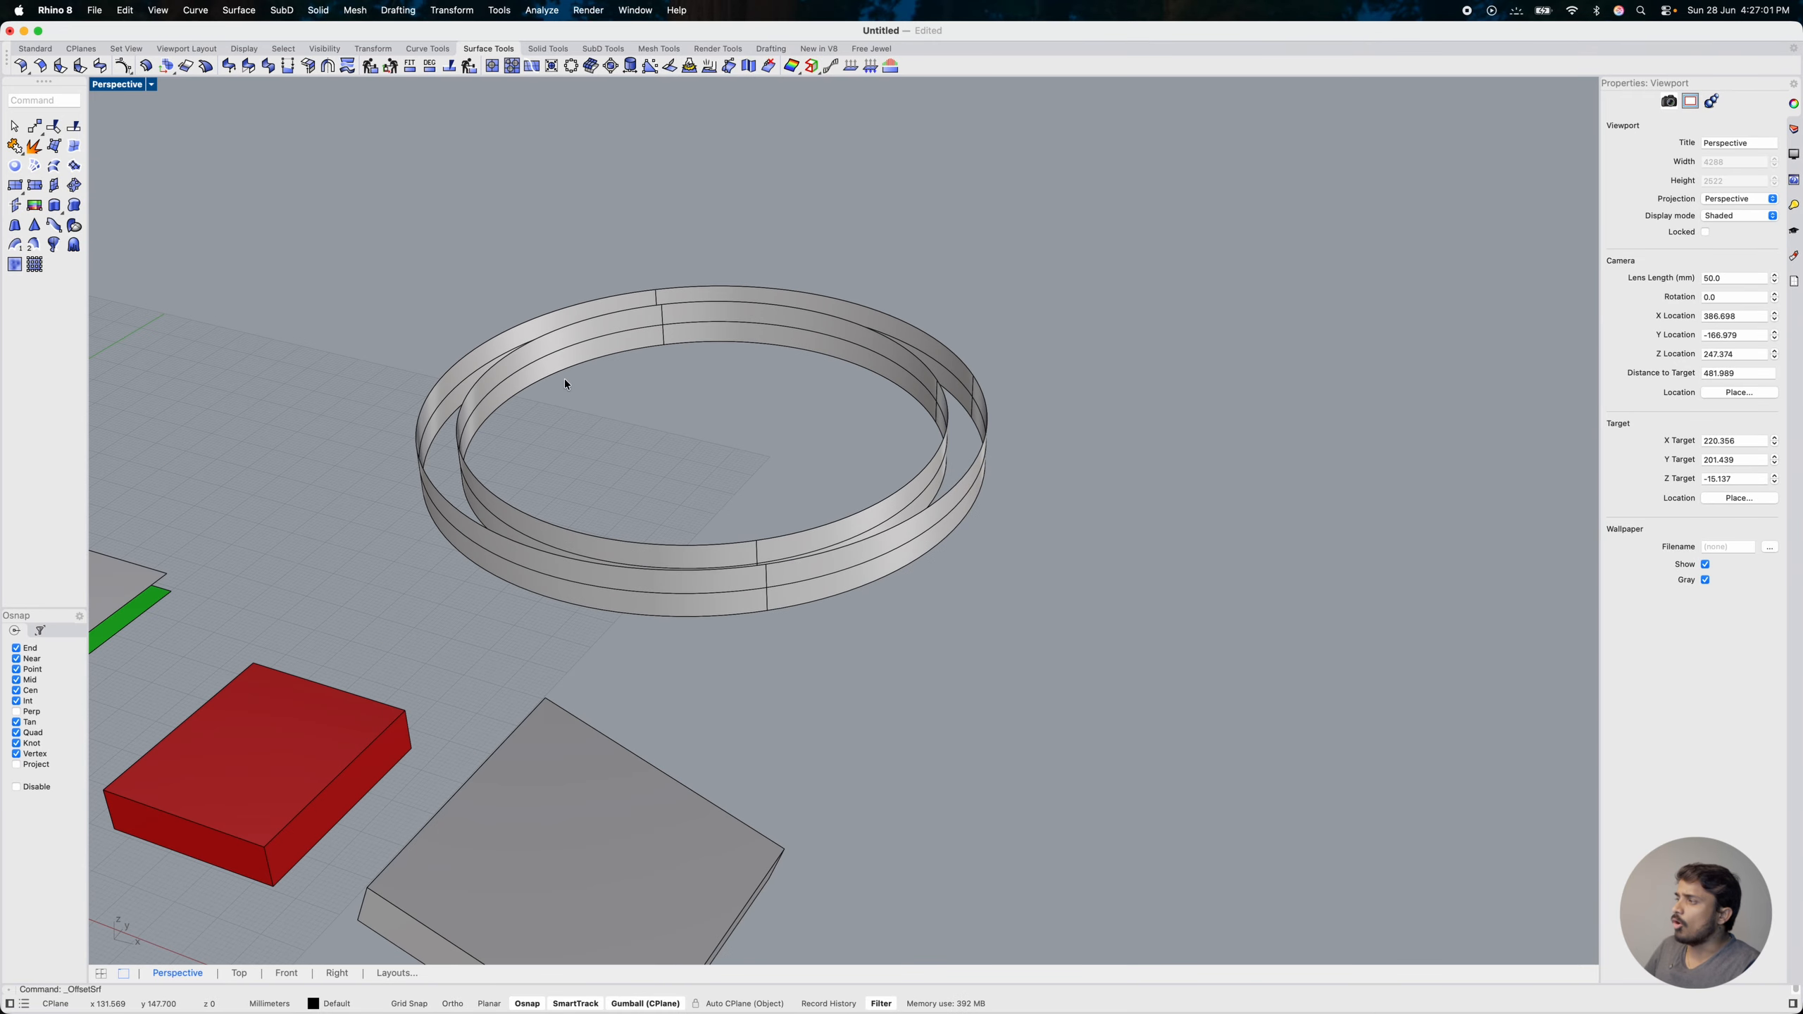
scroll(566, 384, down, 5)
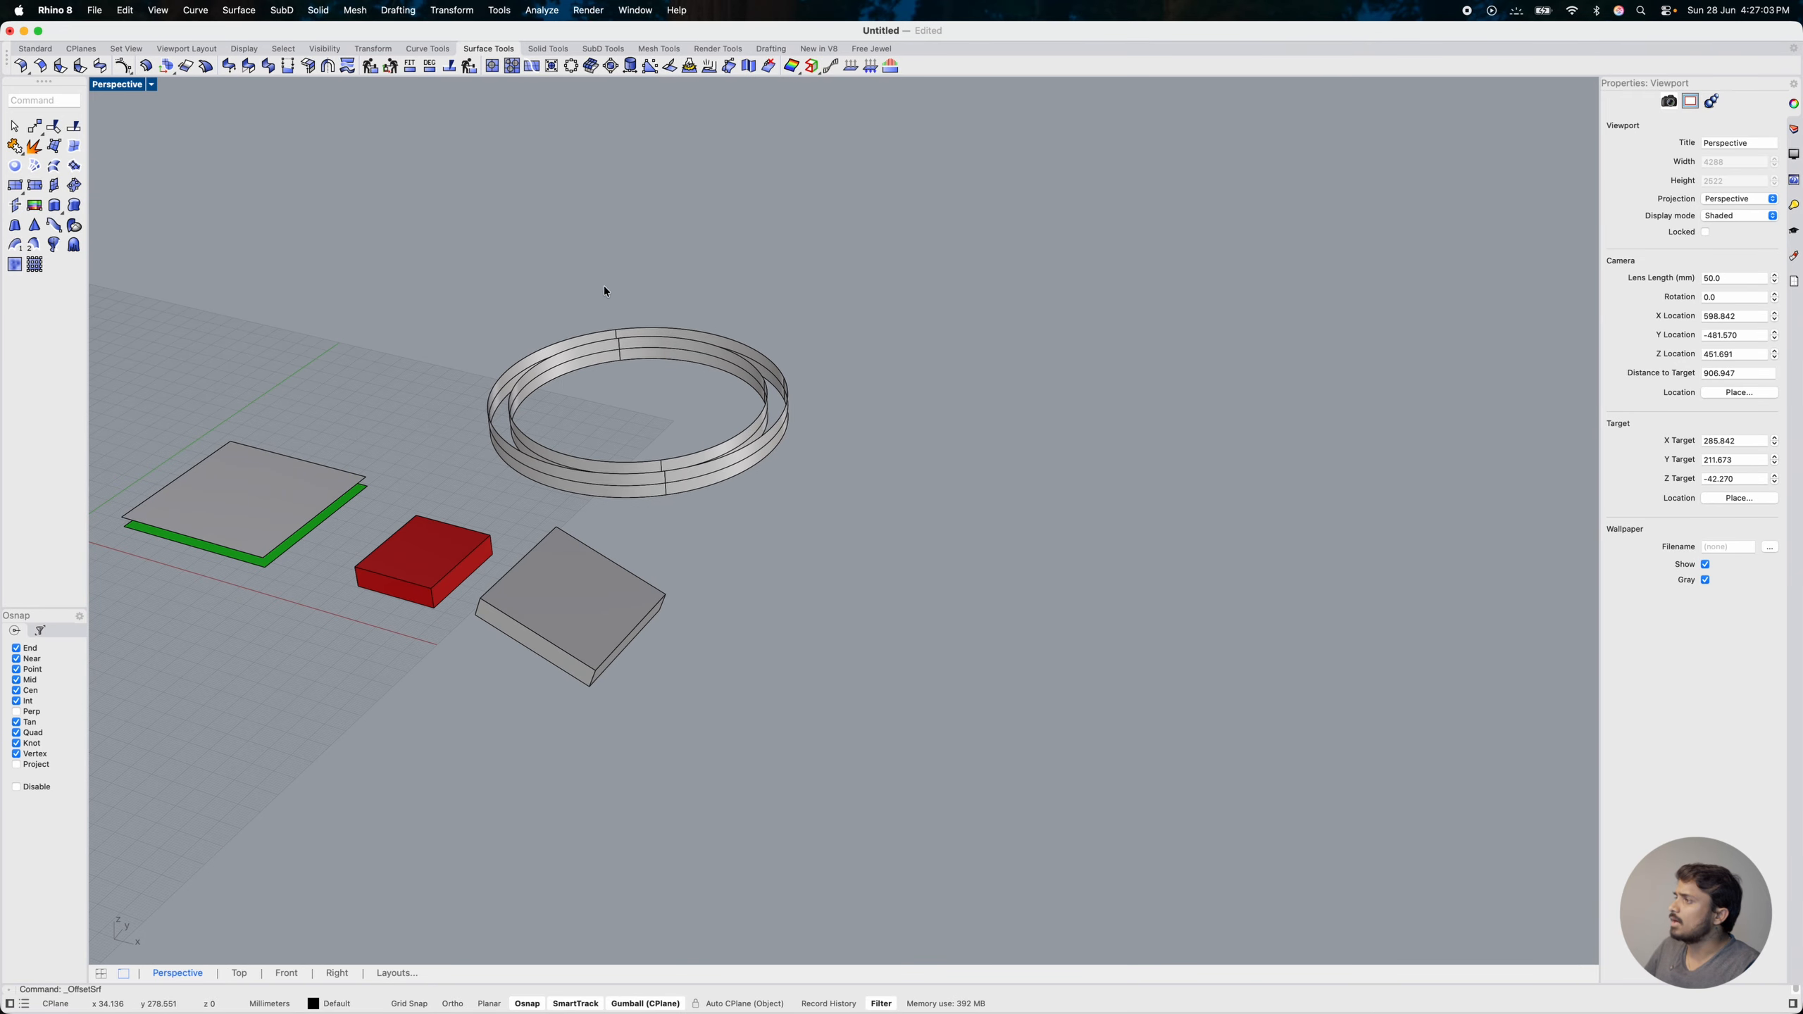
drag(728, 266, 324, 635)
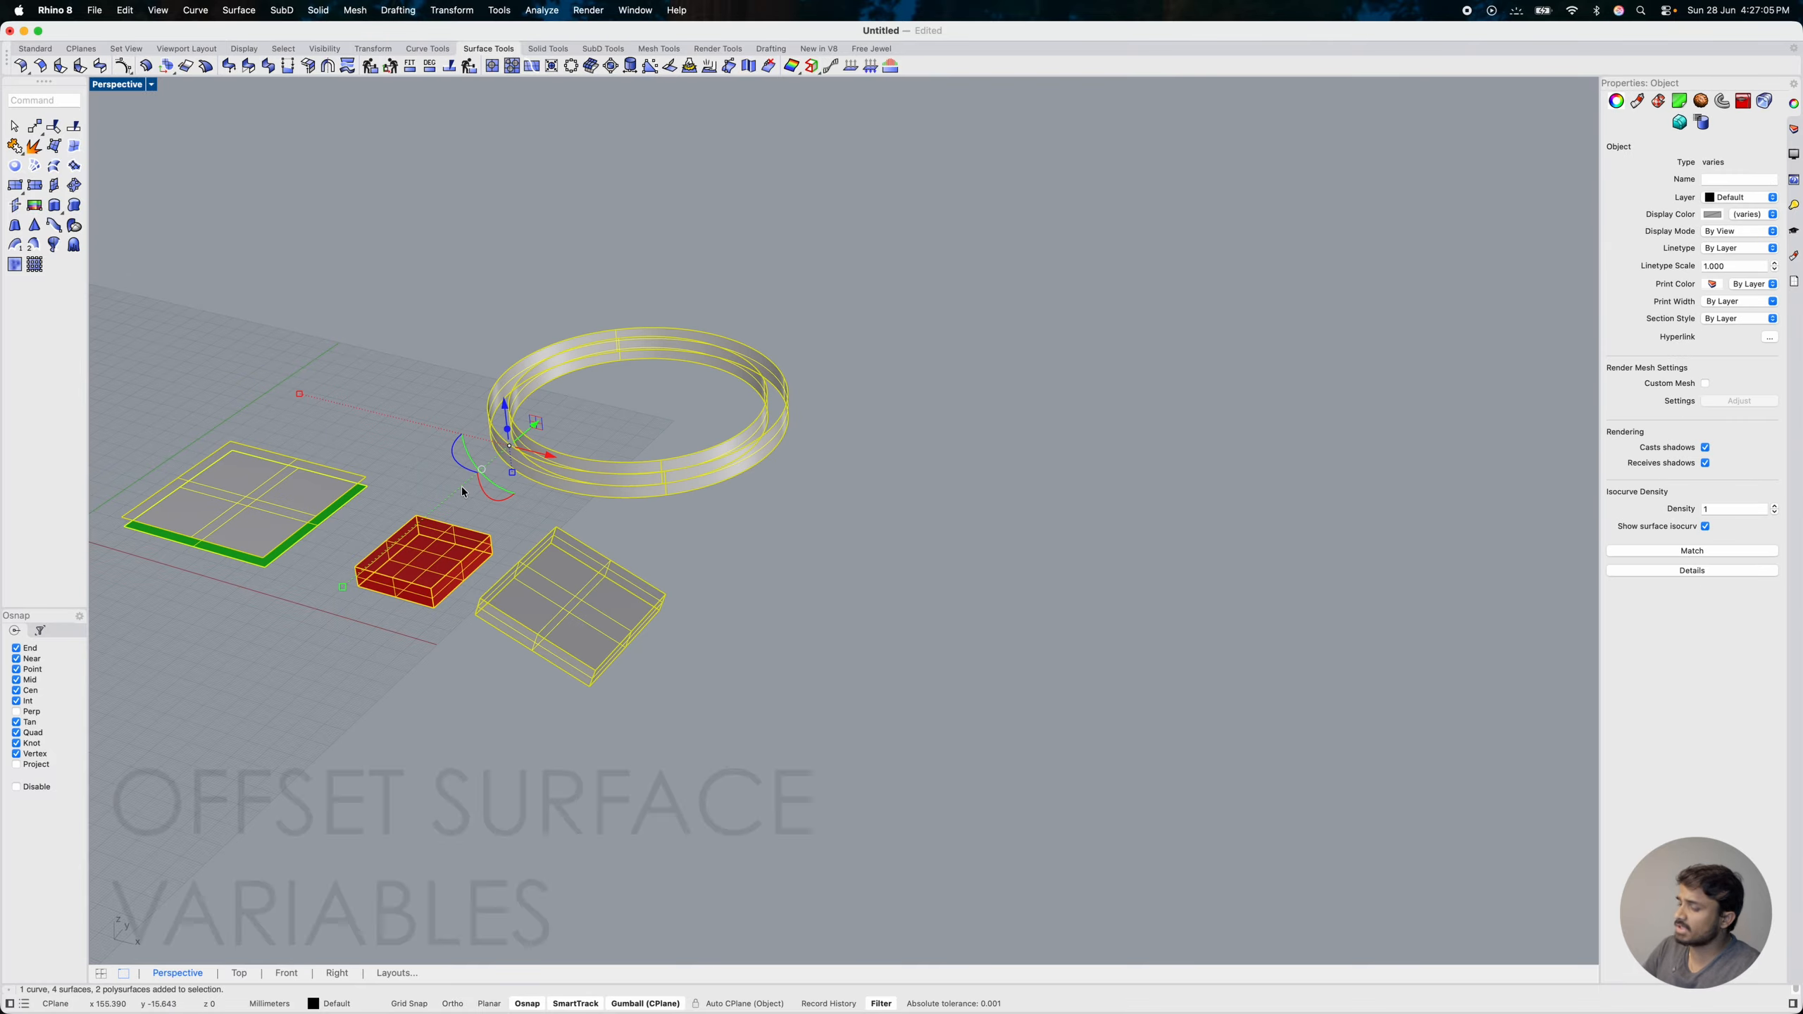
key(Delete)
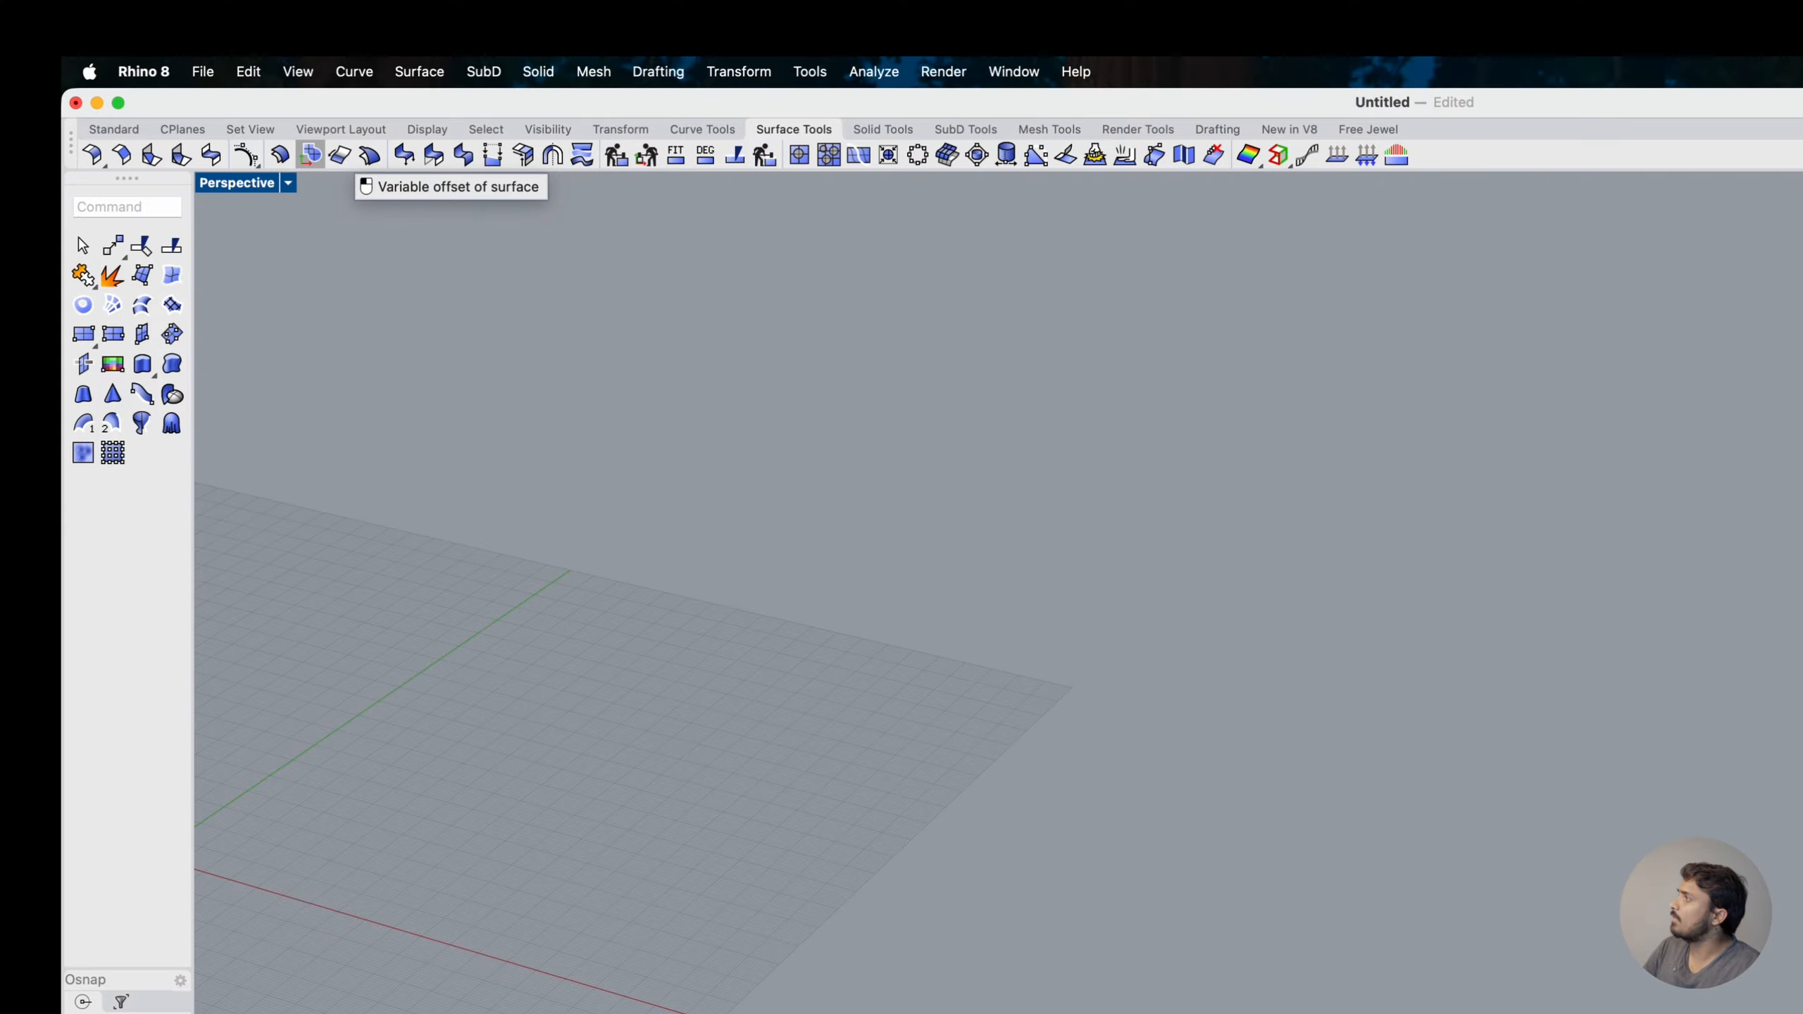
Step: Draw a rectangular plane surface about 206 by 131 mm on the ground, extending past the grid corner
click(84, 336)
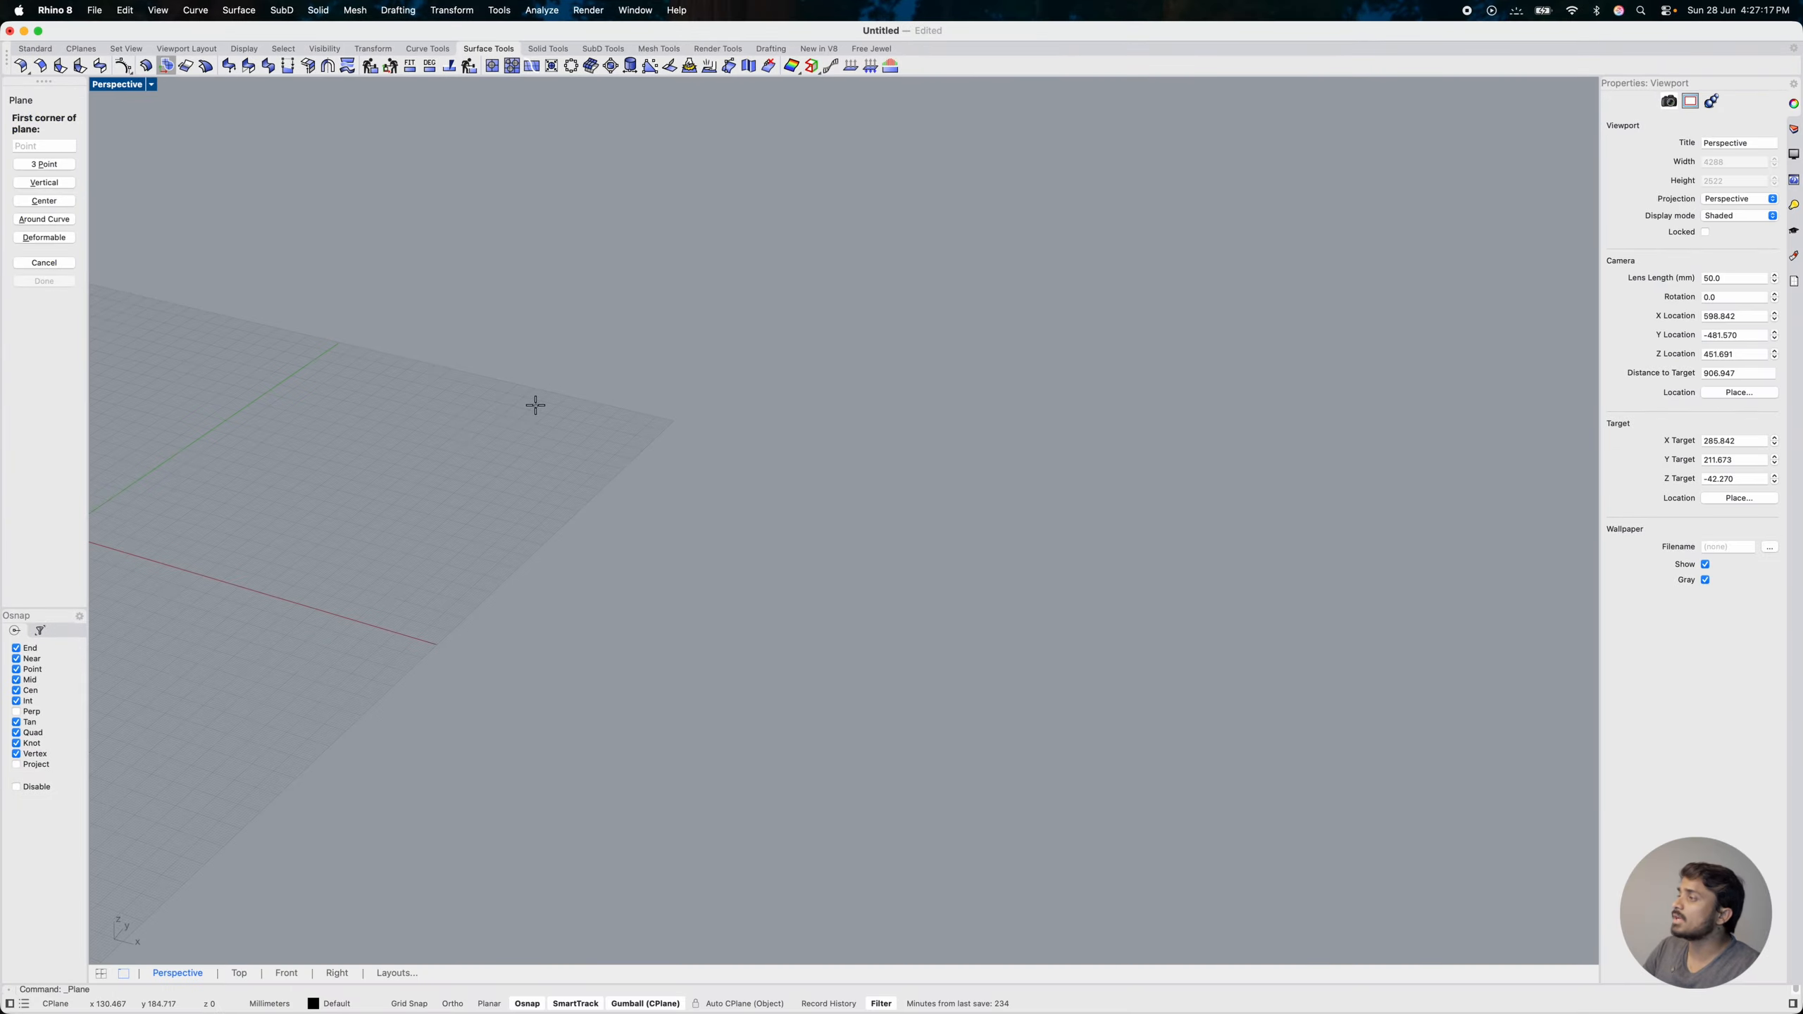
click(536, 406)
click(797, 654)
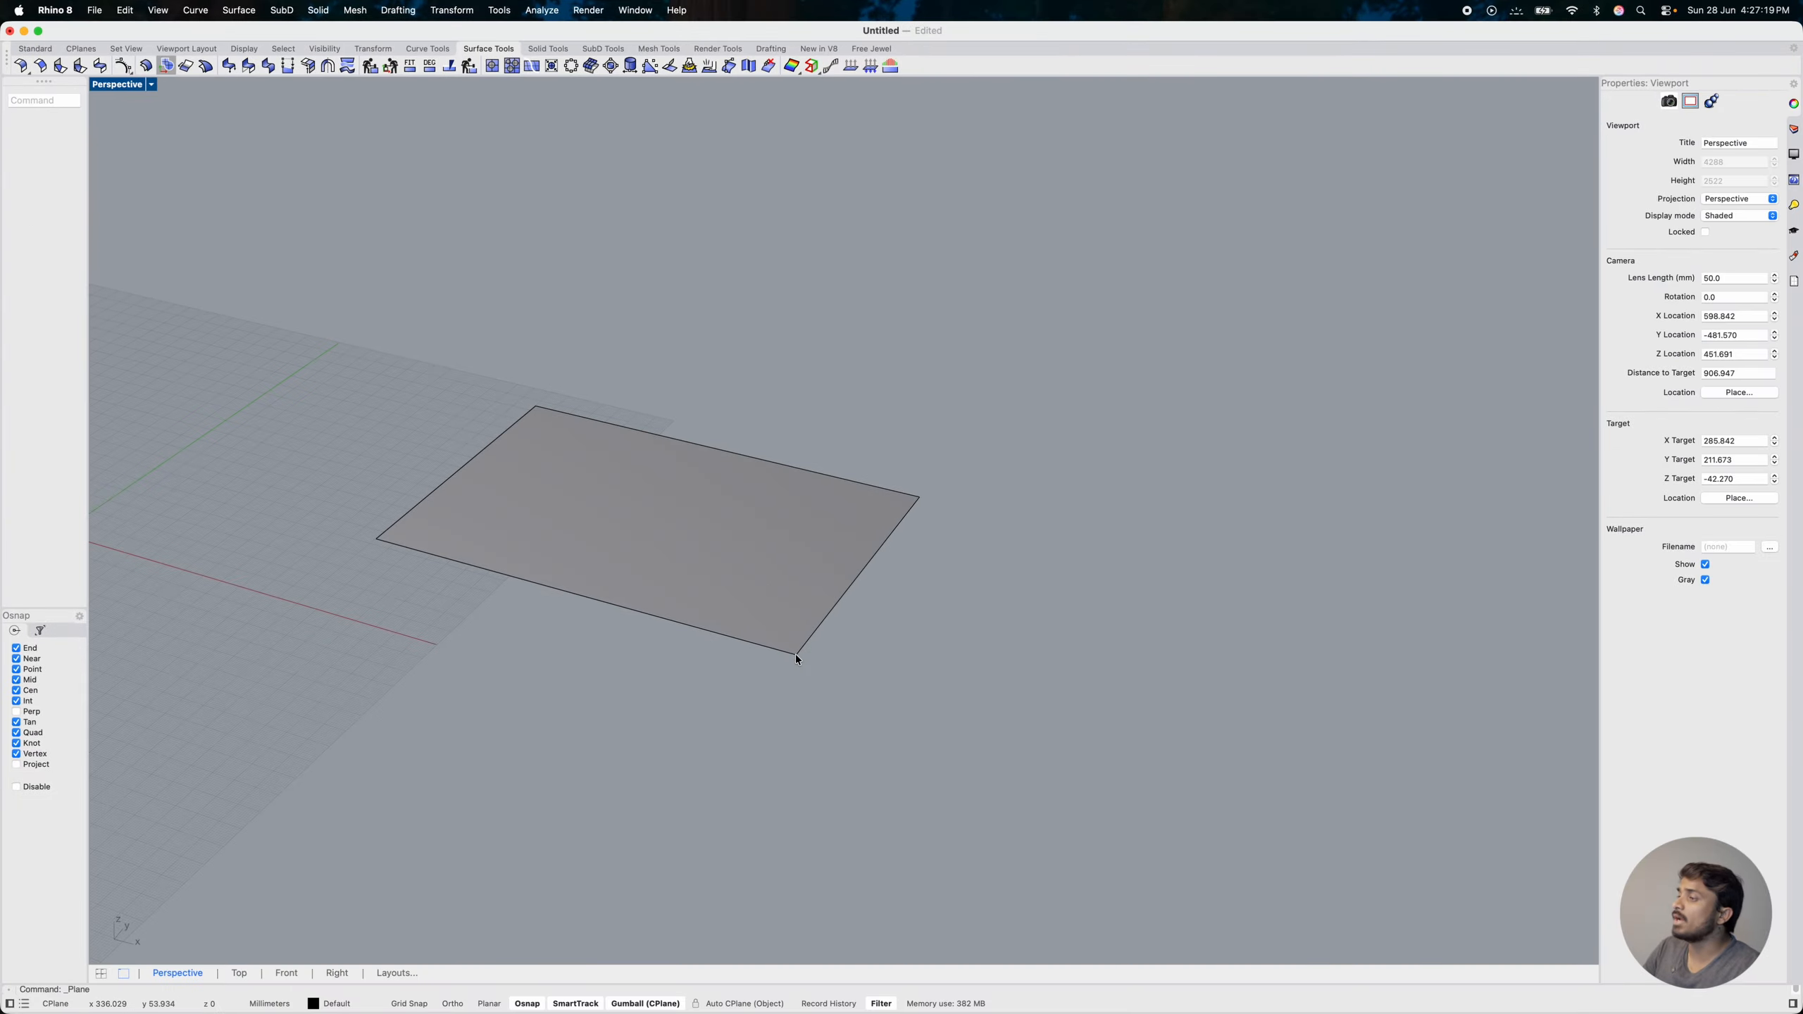
click(761, 574)
text(zs)
key(Return)
click(913, 340)
Step: Start a variable offset of the plane, raising its back-right corner steeply and its front-left corner about 13 mm
click(822, 420)
click(204, 69)
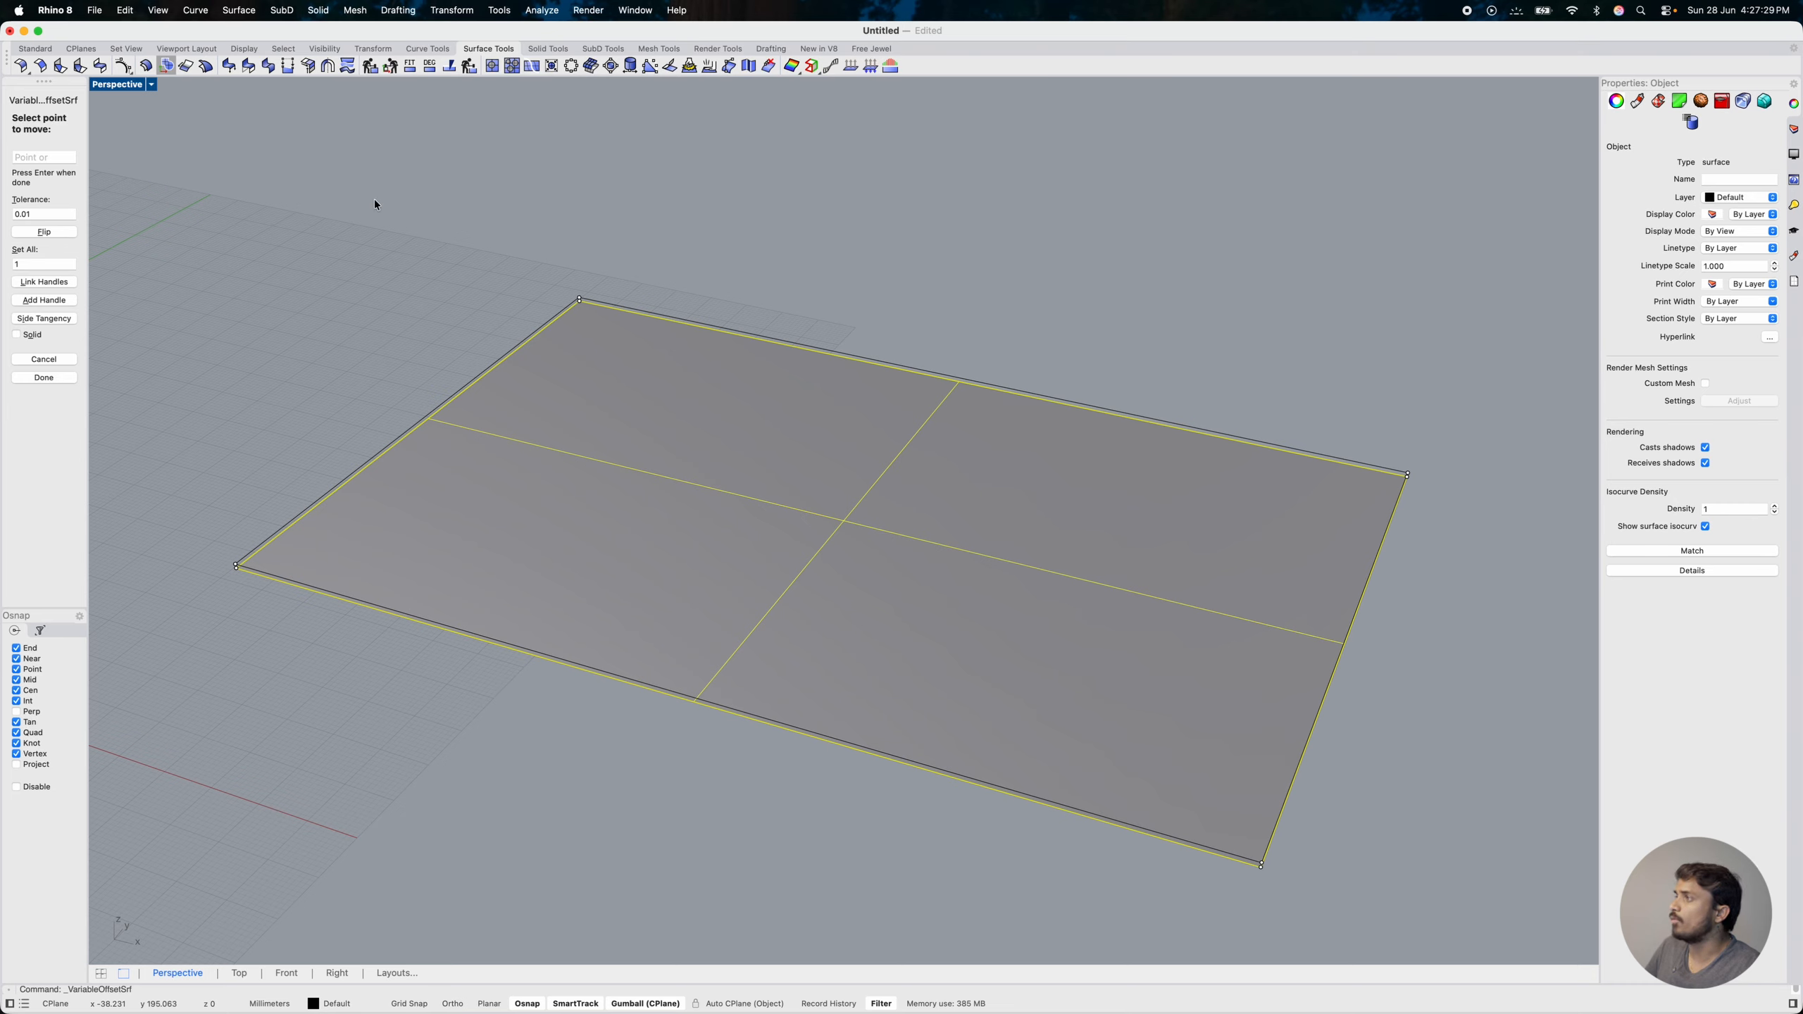
click(1409, 470)
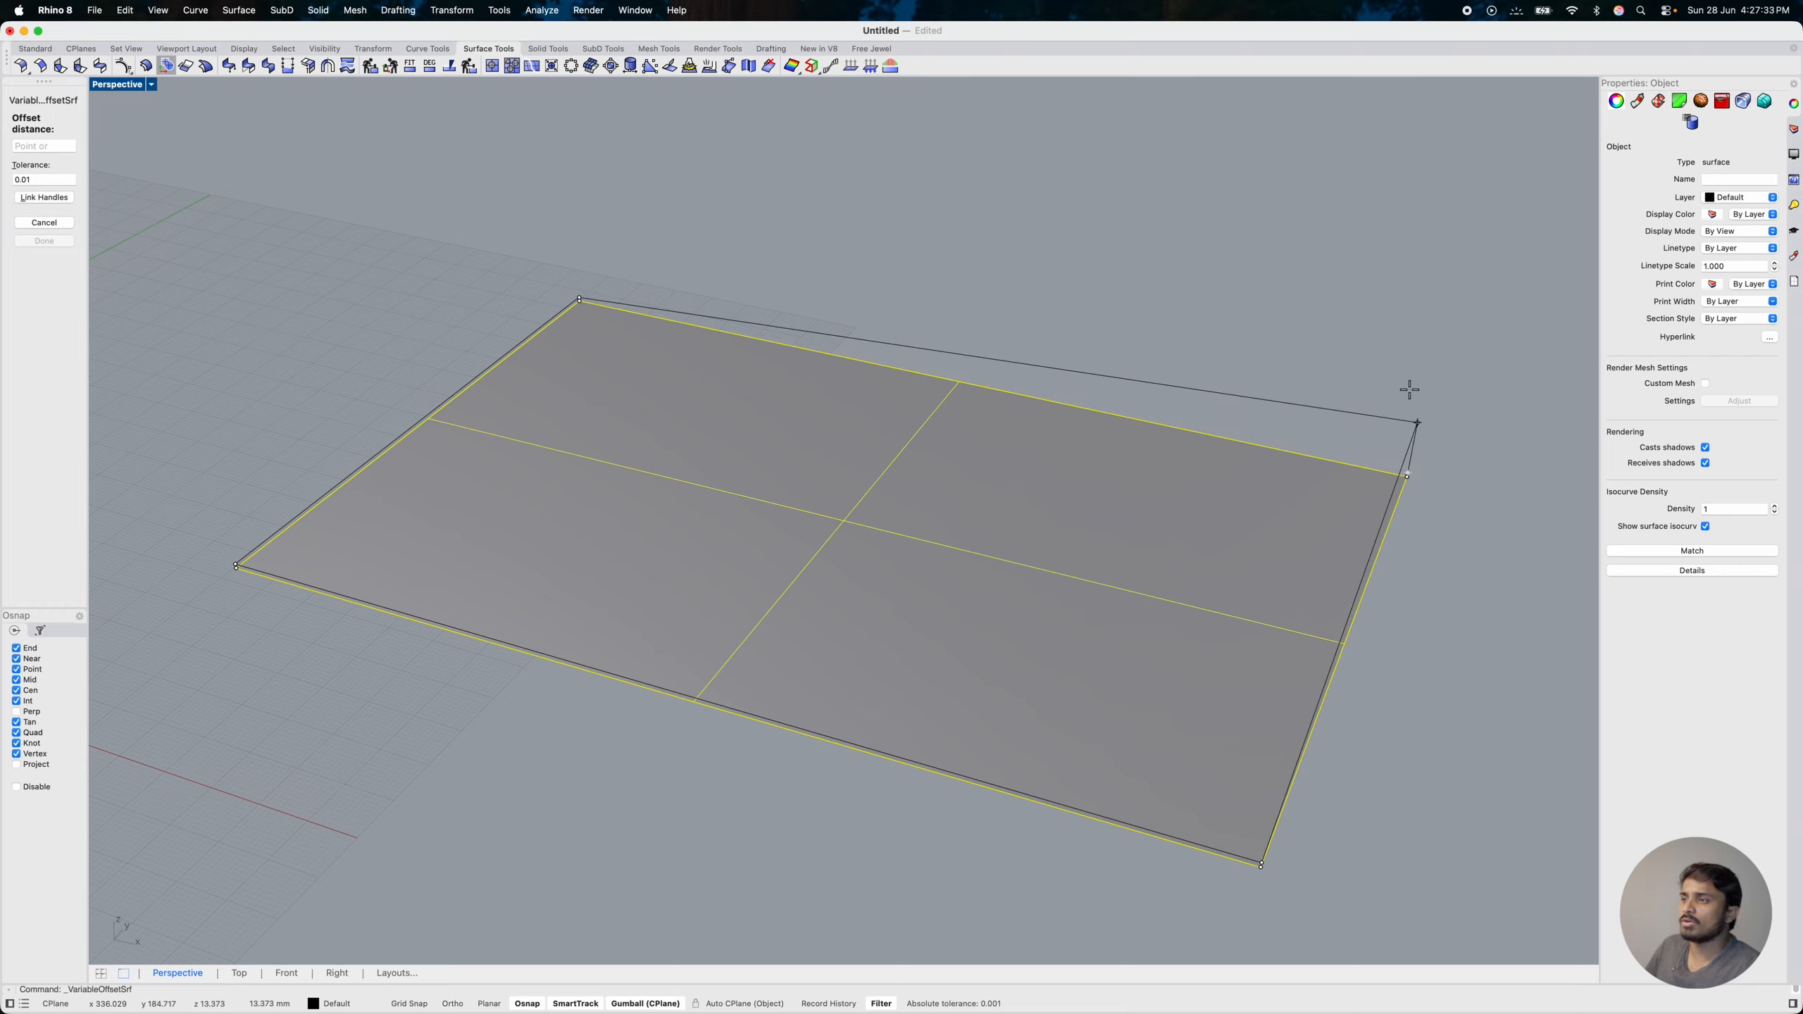
click(1402, 314)
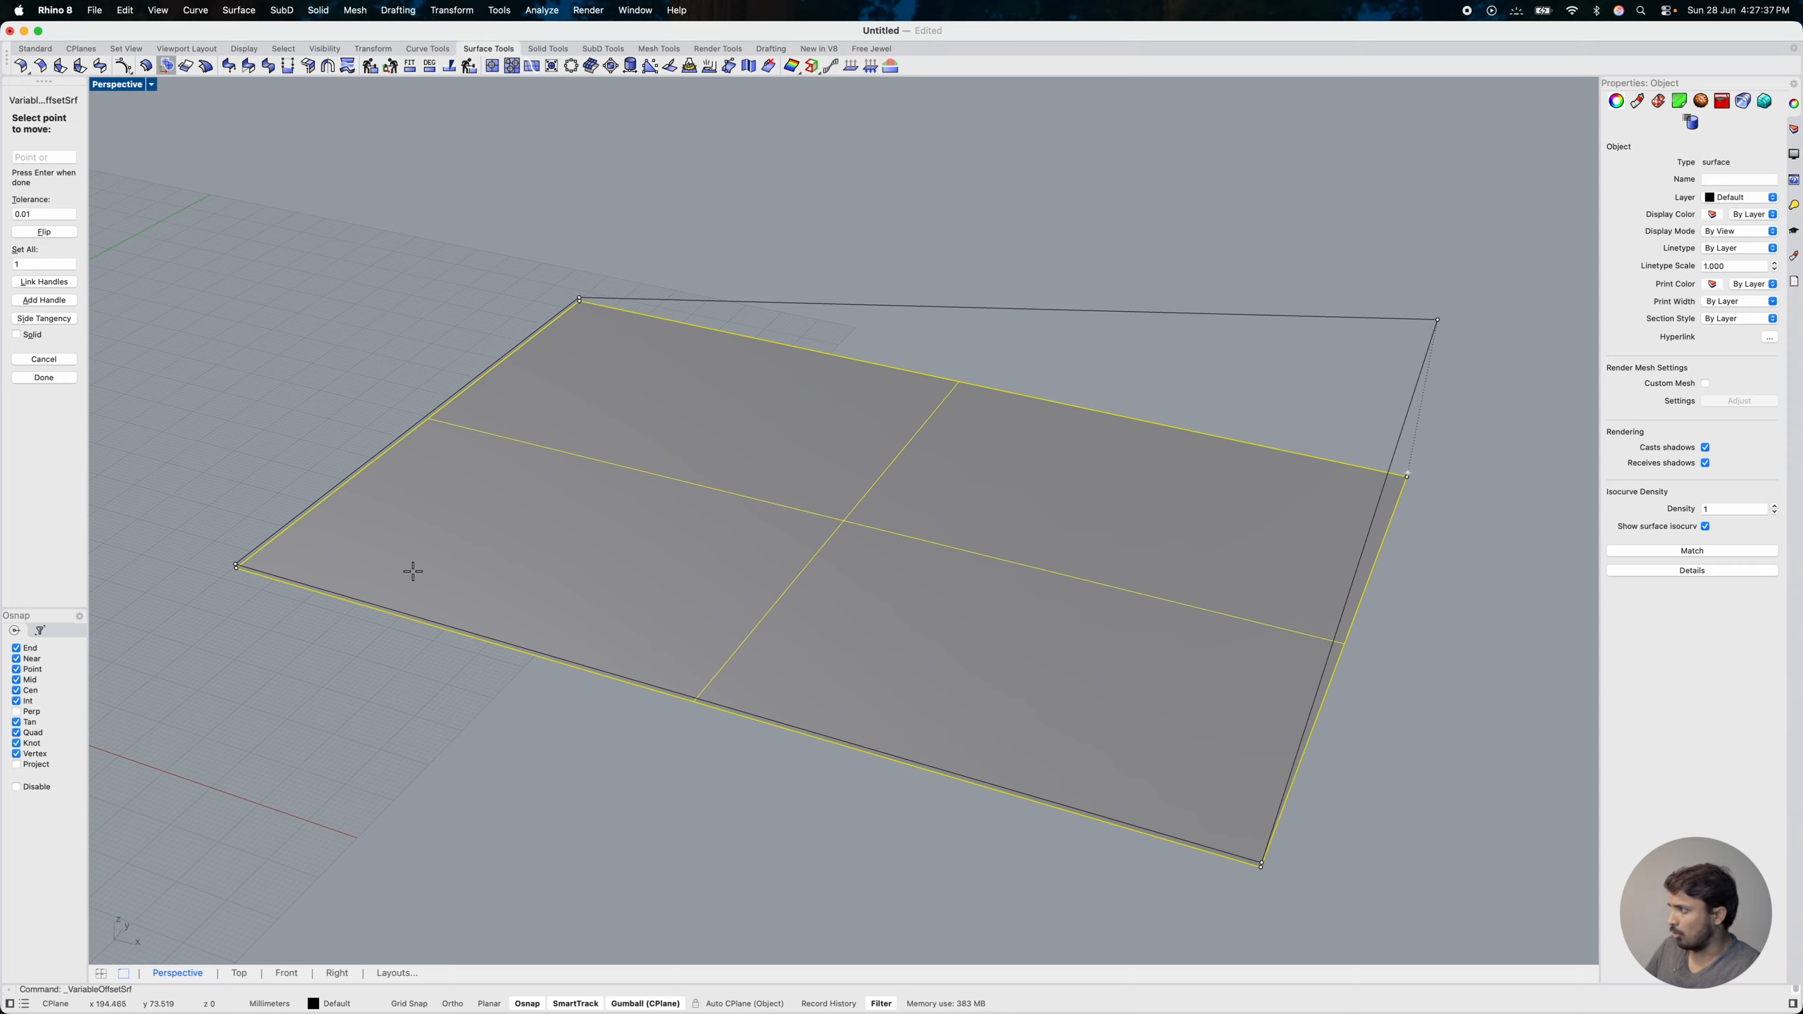
click(234, 561)
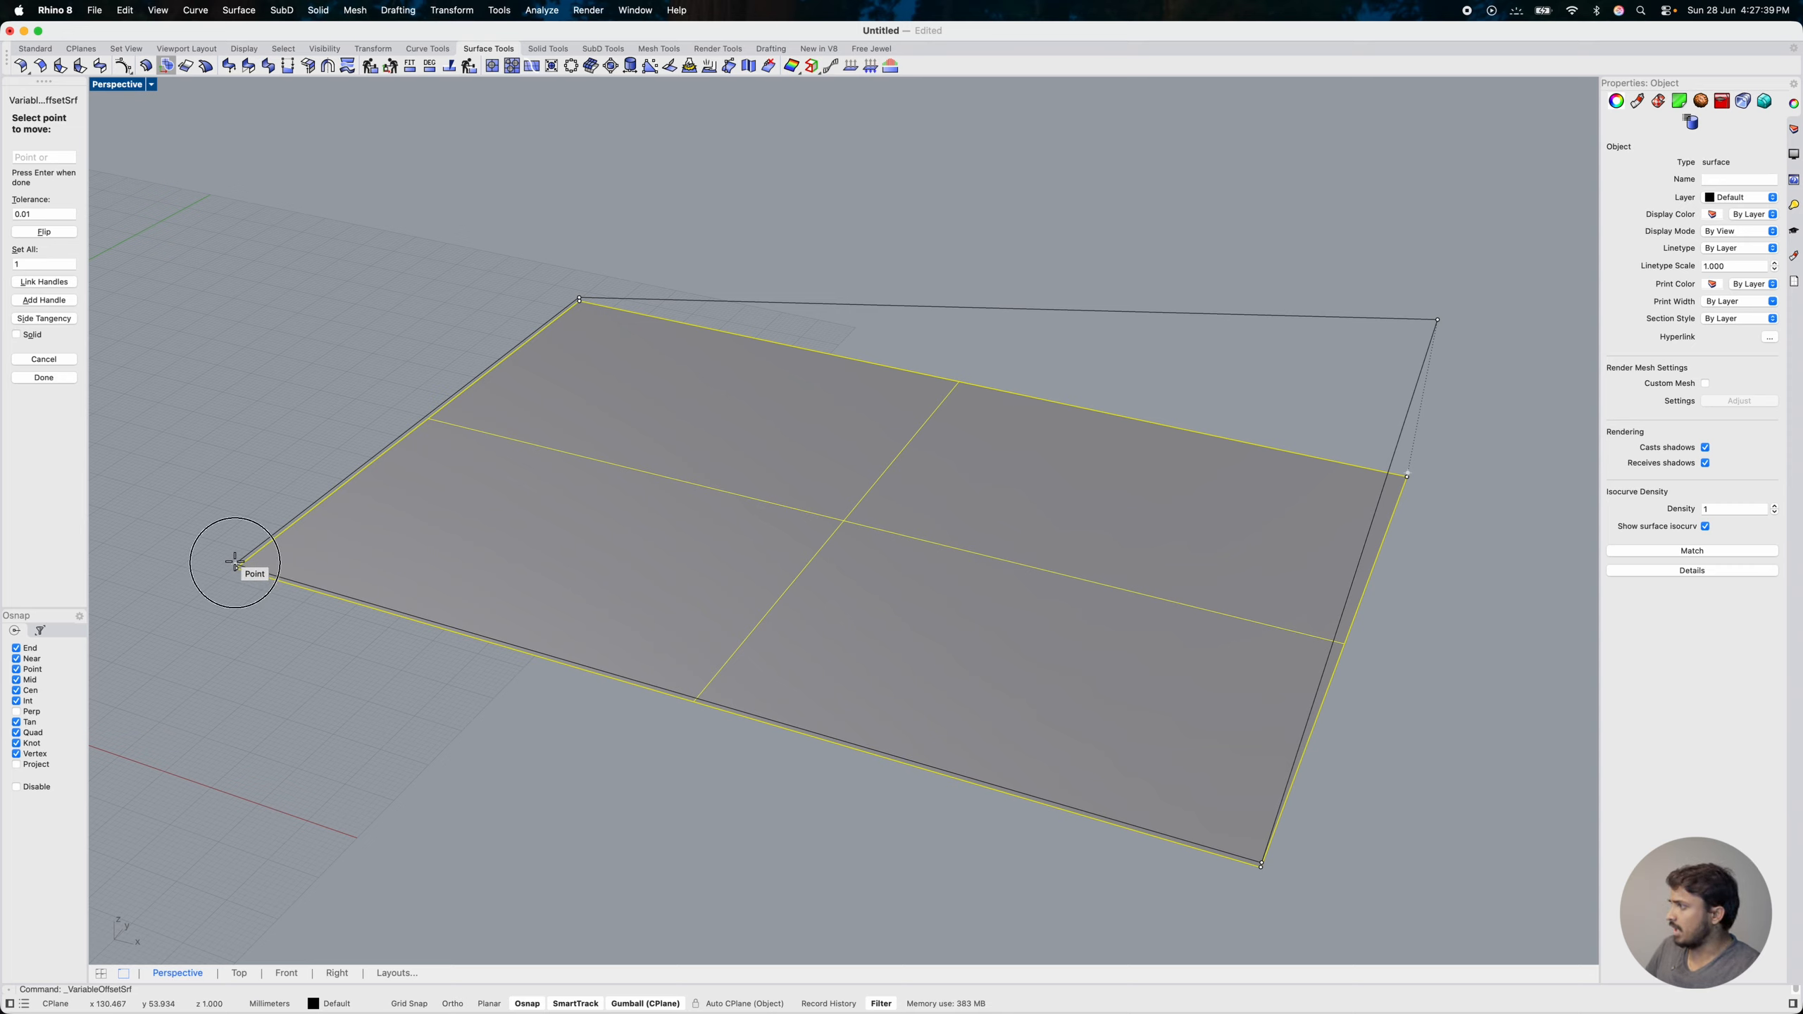
click(242, 507)
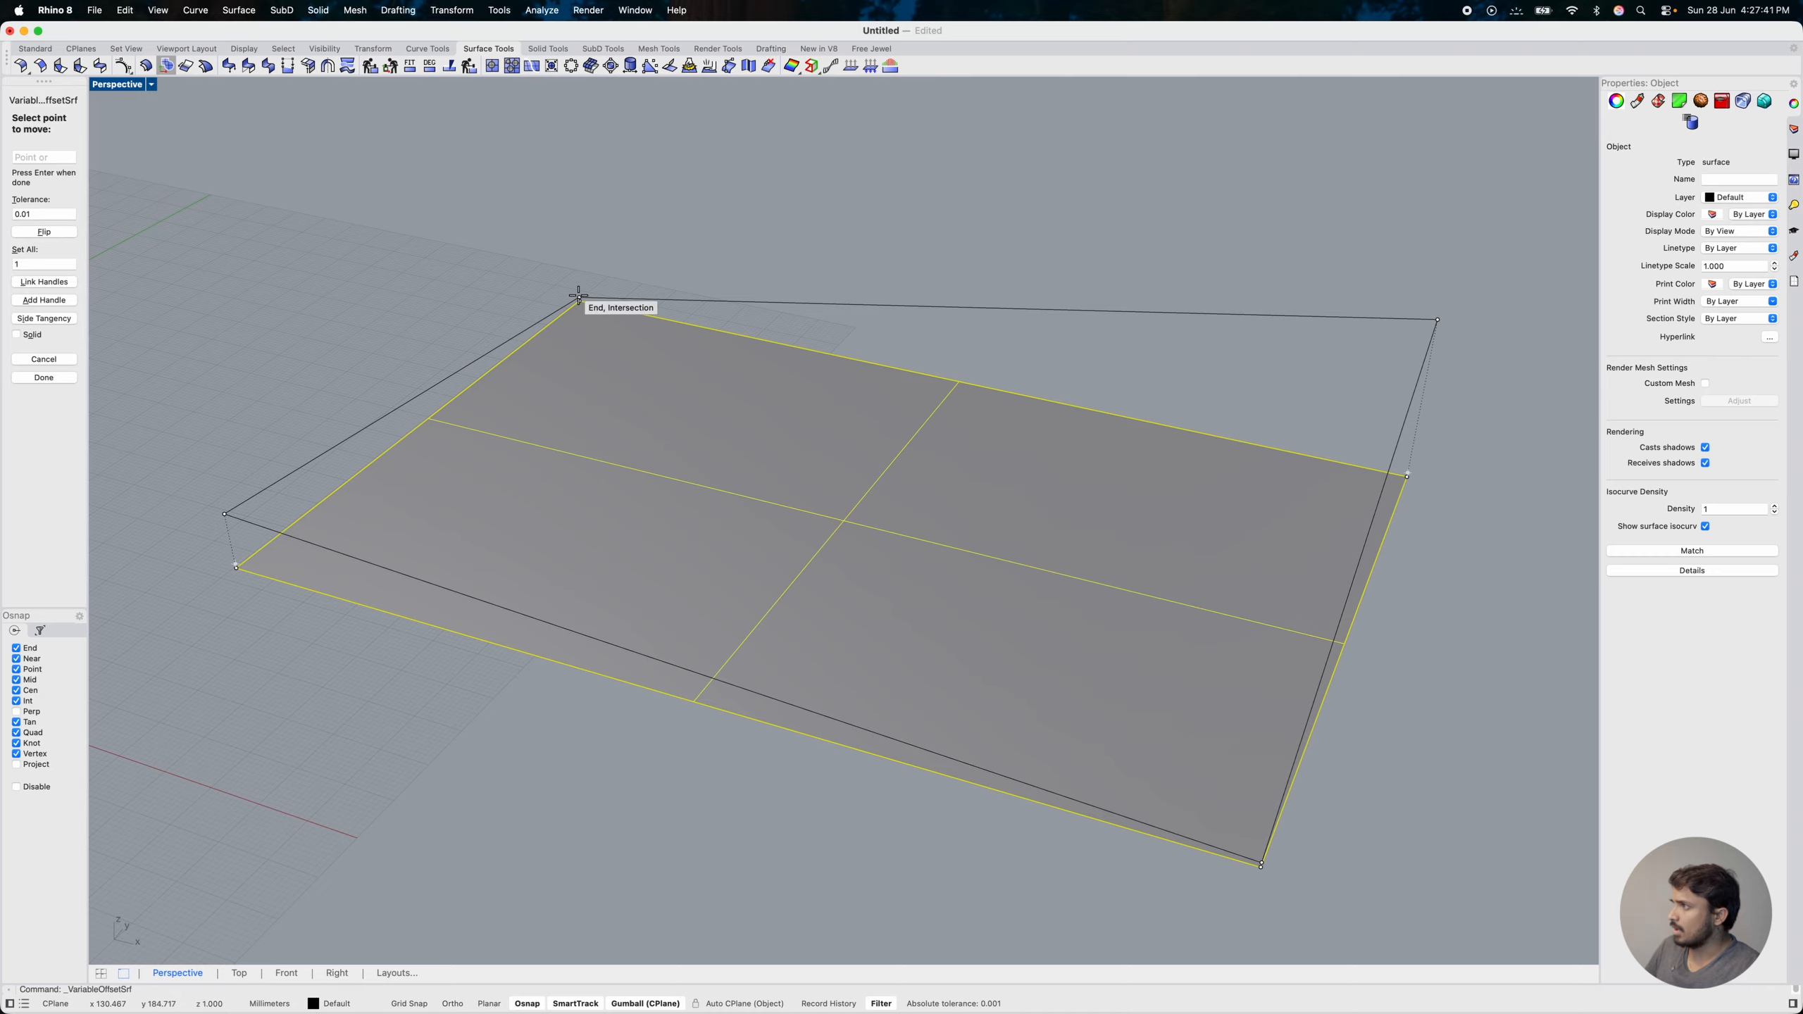
Step: Raise the variable offset's back-left corner about 6 mm and its front-right corner about 13 mm
click(578, 297)
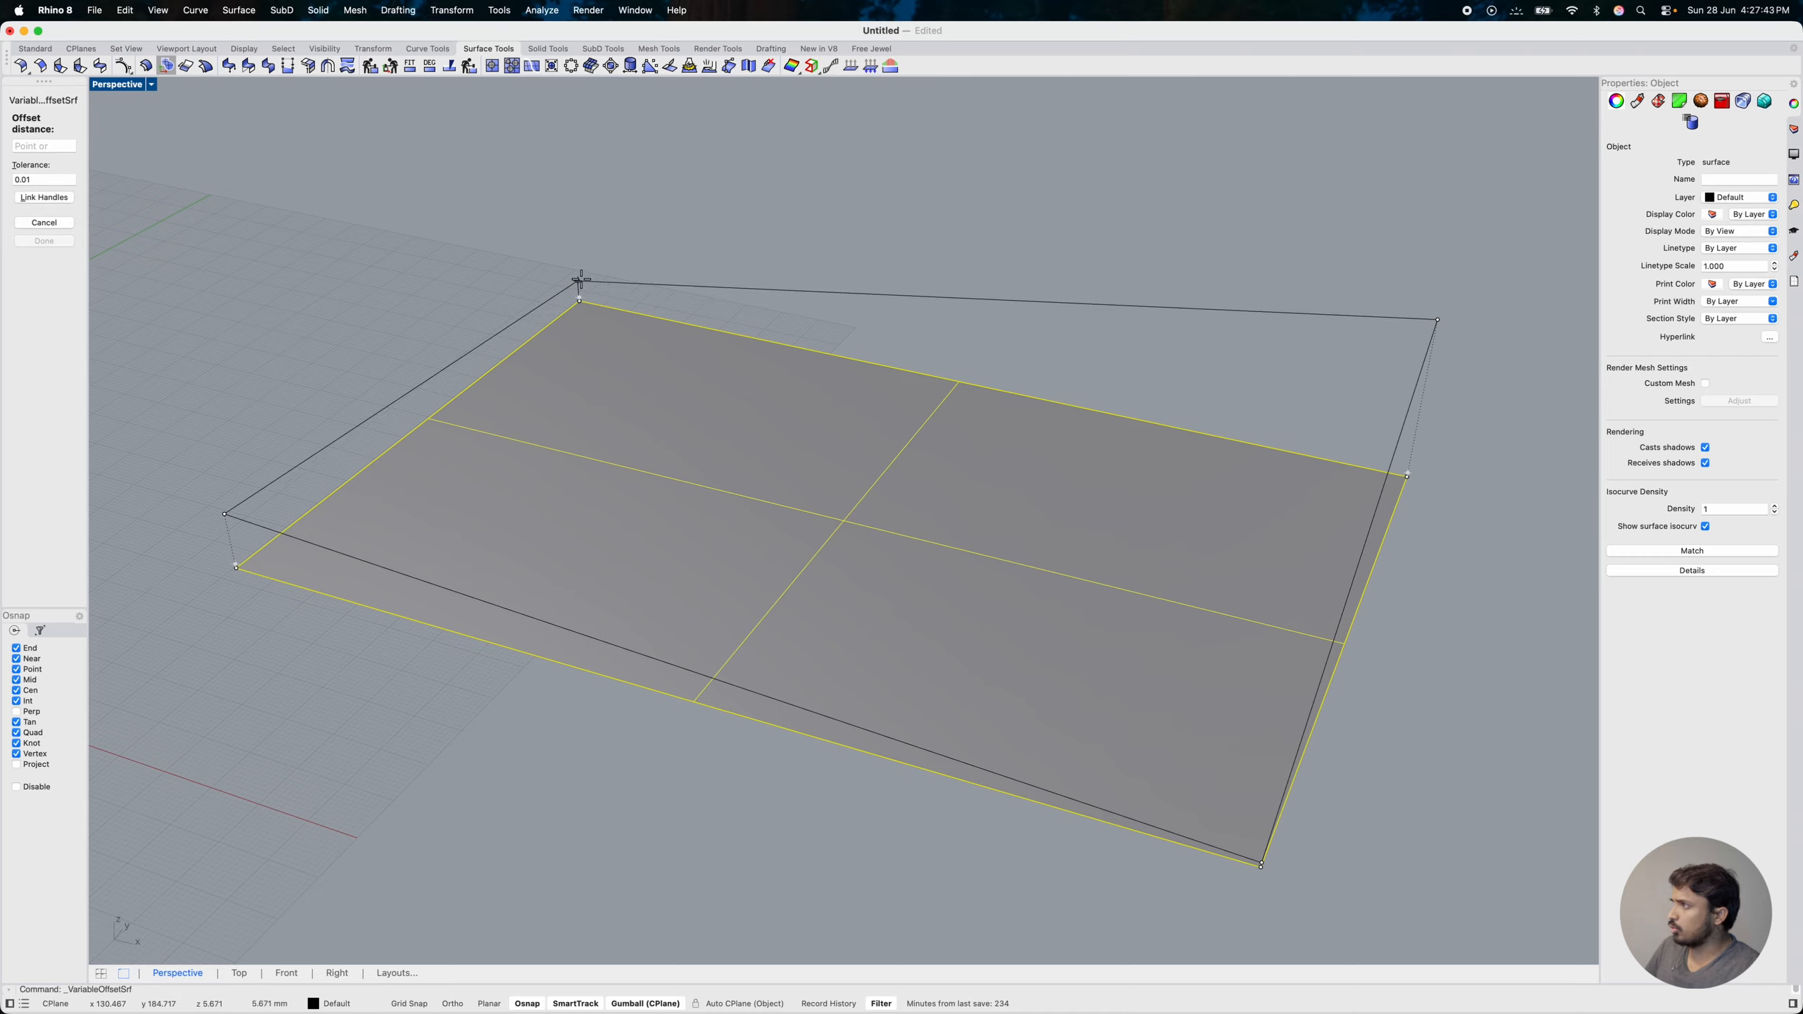
click(580, 279)
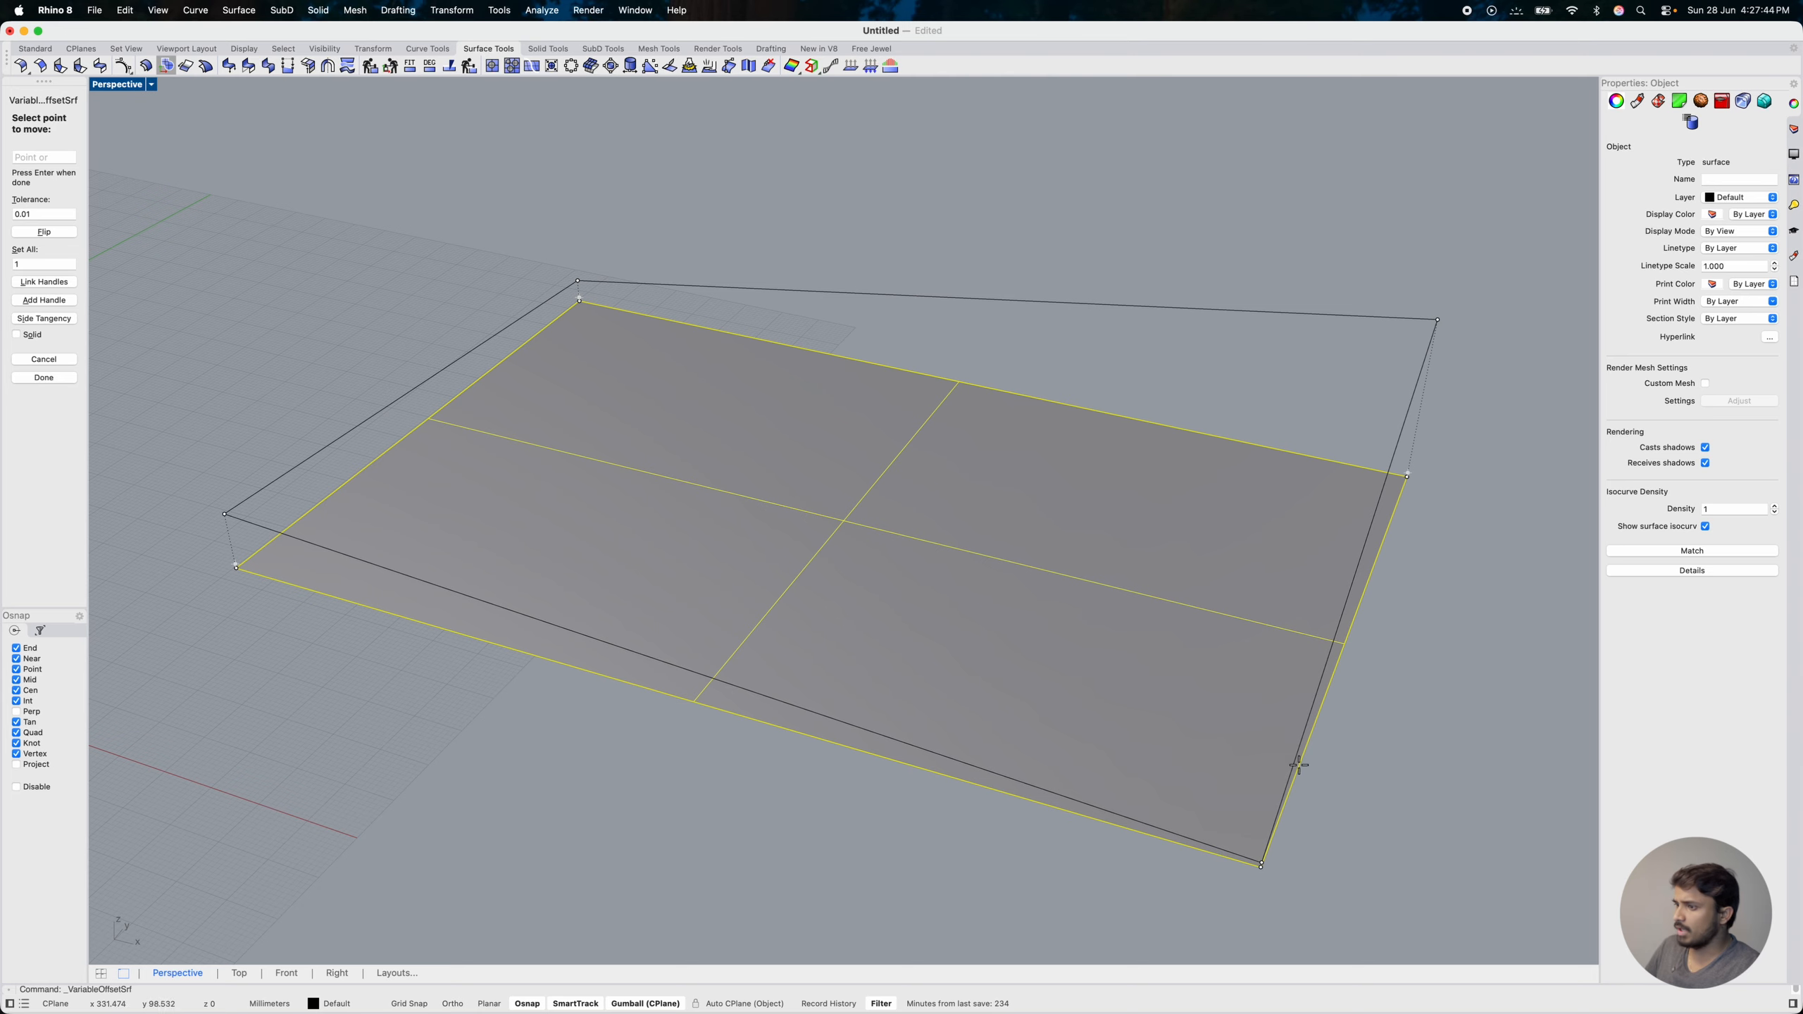
click(1262, 865)
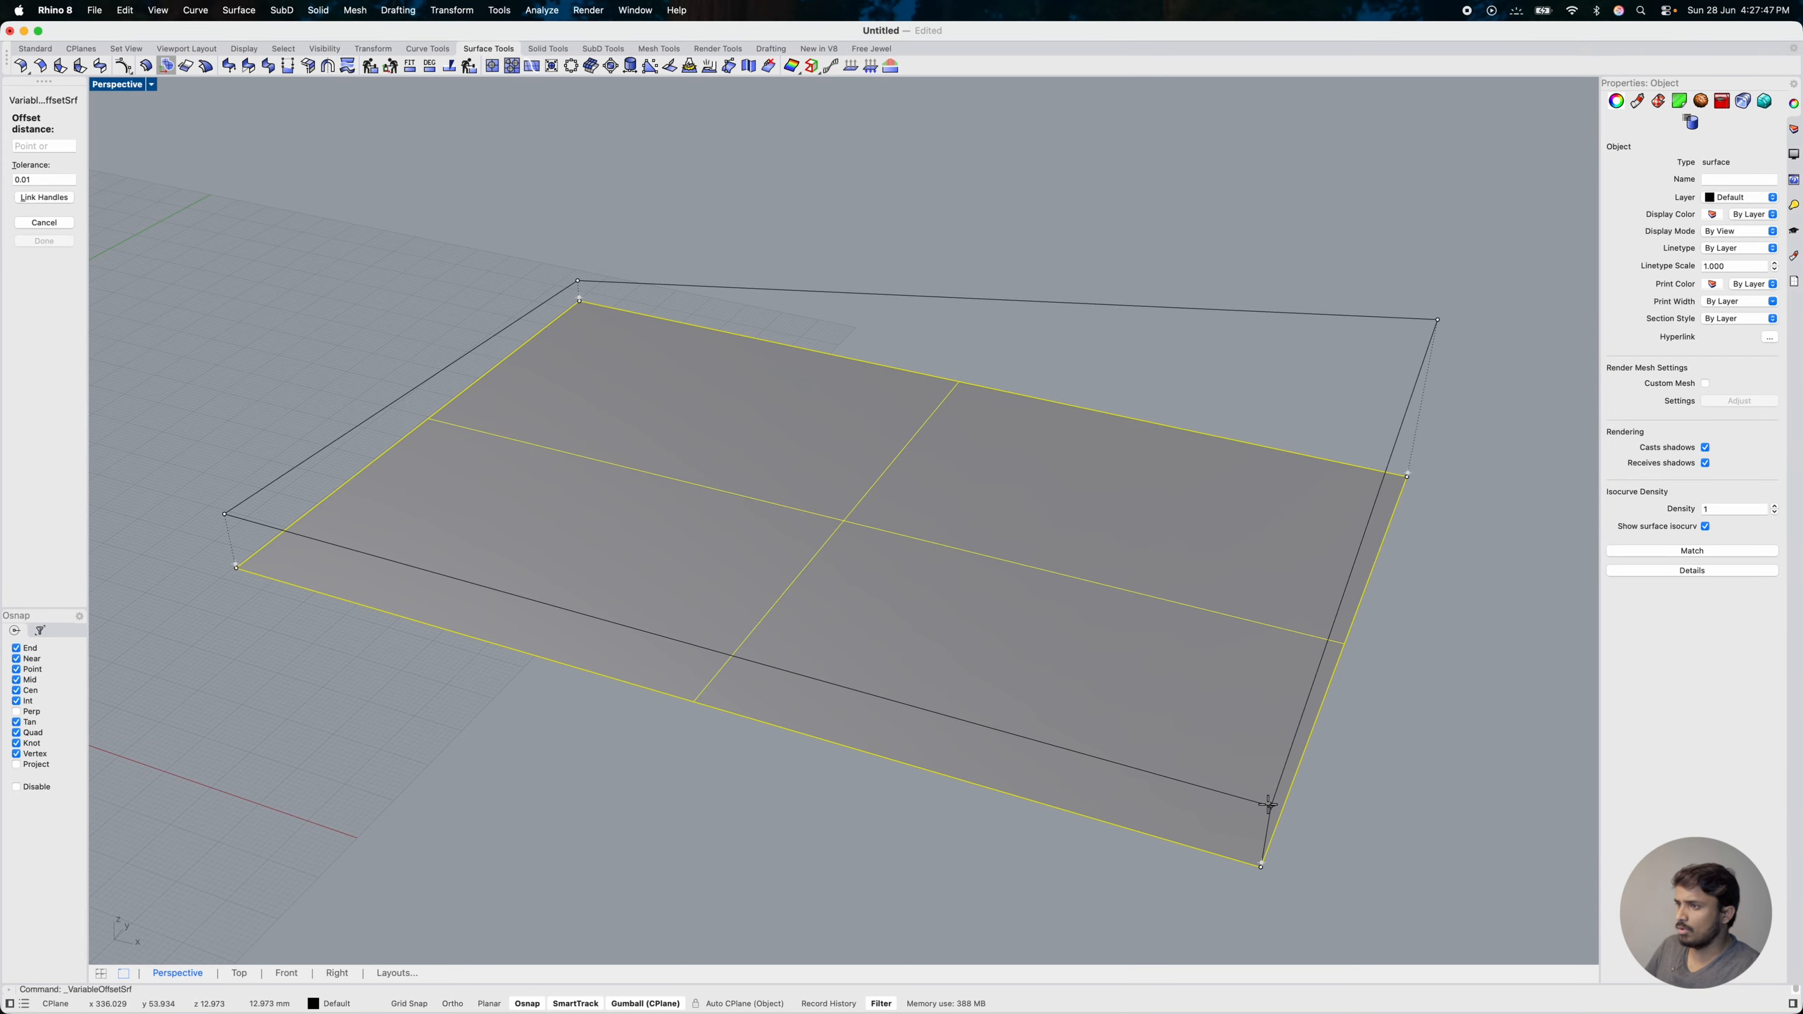
click(1269, 805)
Step: Raise the variable offset's original front-left corner far above the others and finish the offset surface with Solid off
scroll(945, 646, down, 3)
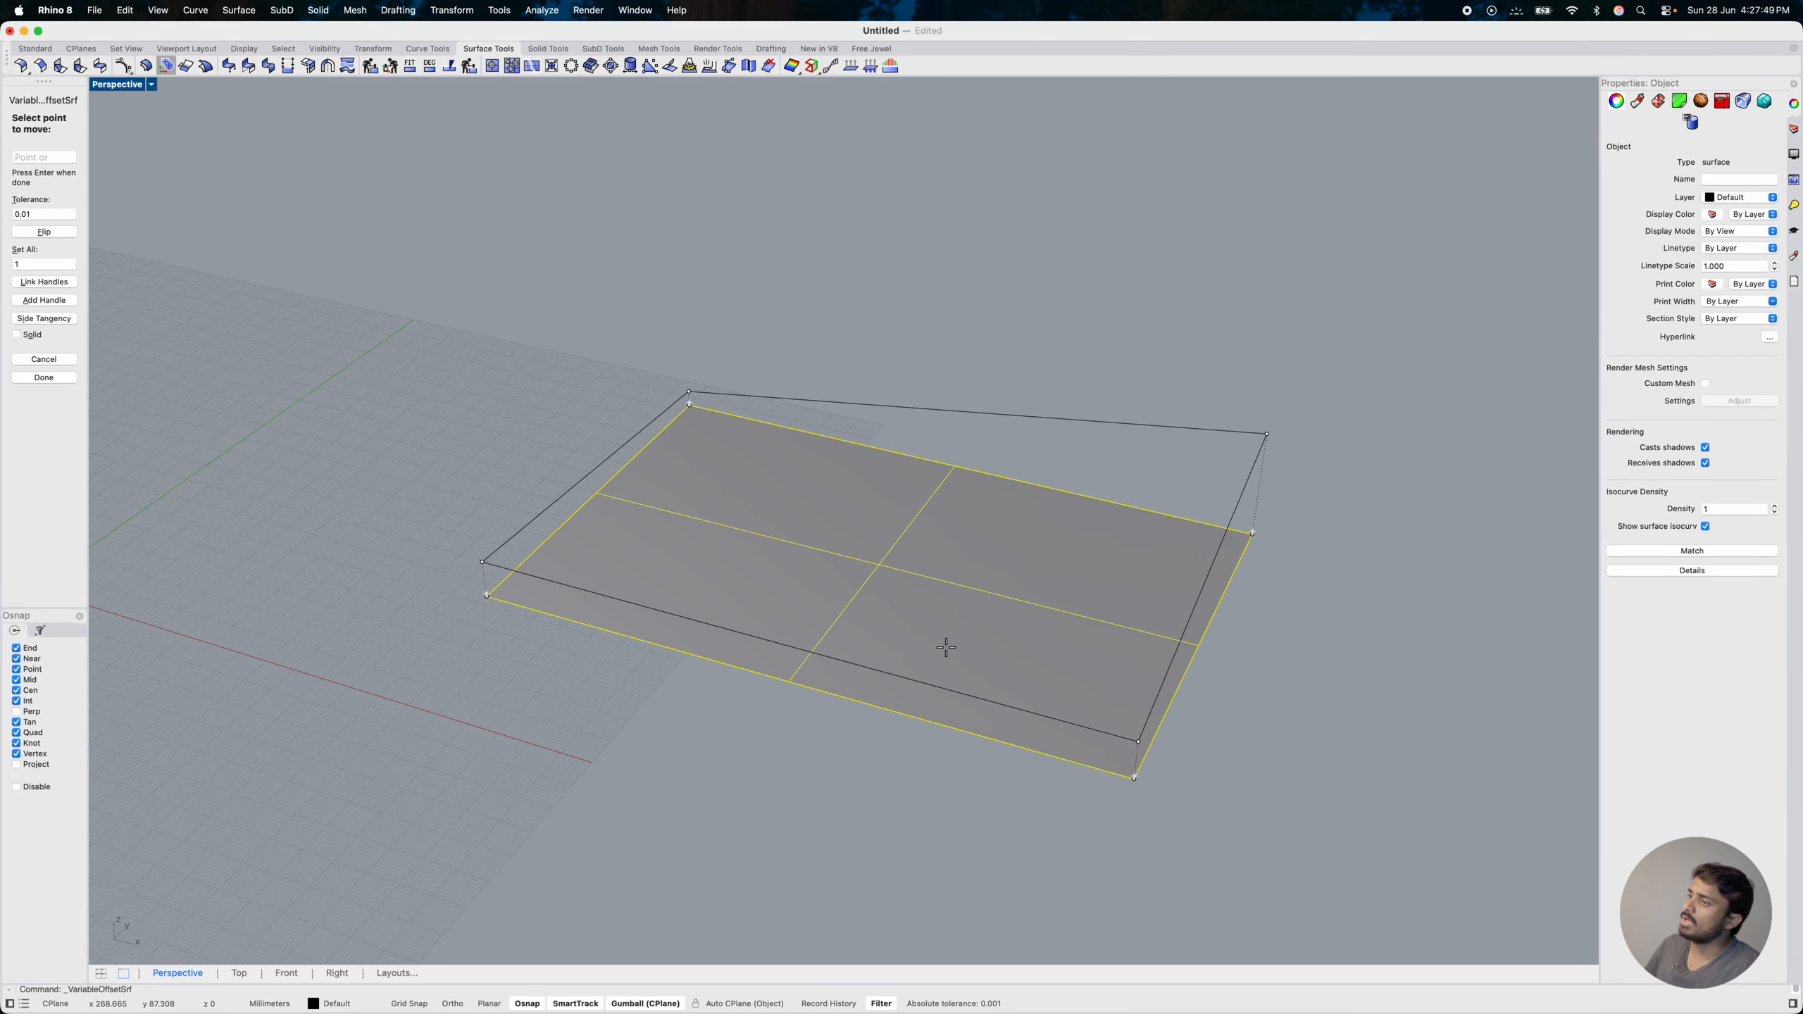
right_drag(875, 688, 968, 671)
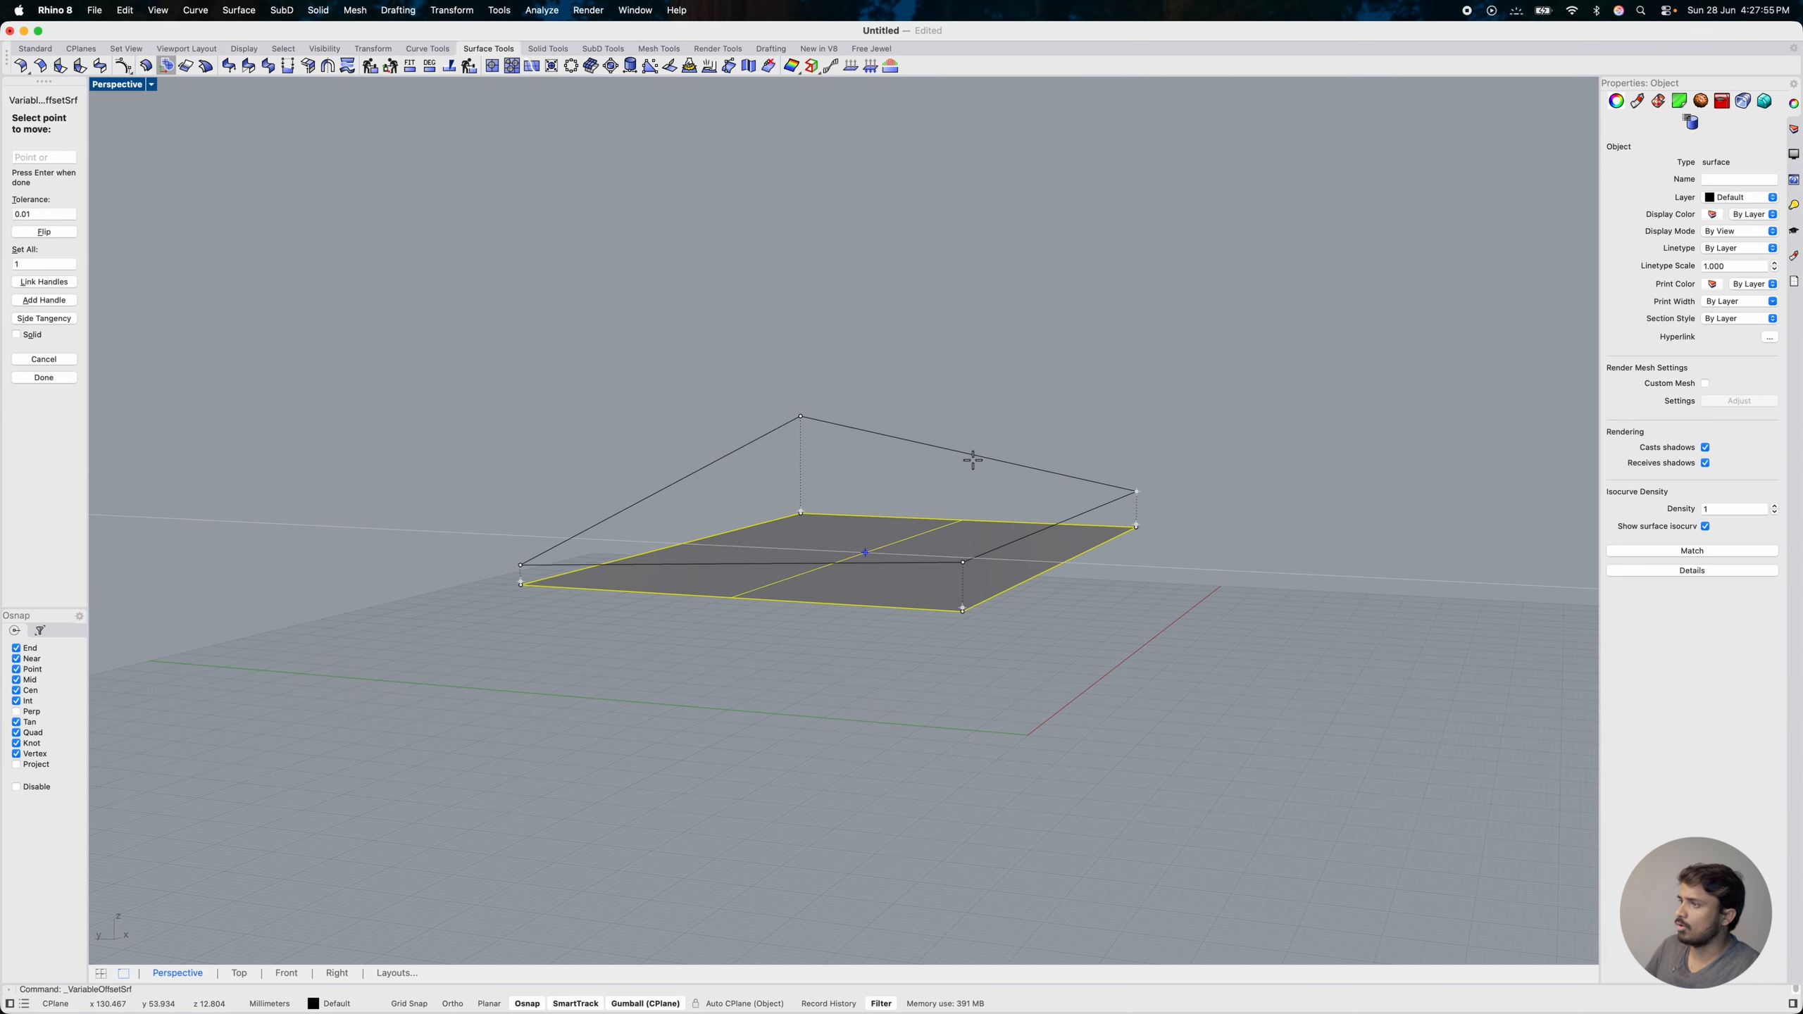
key(Return)
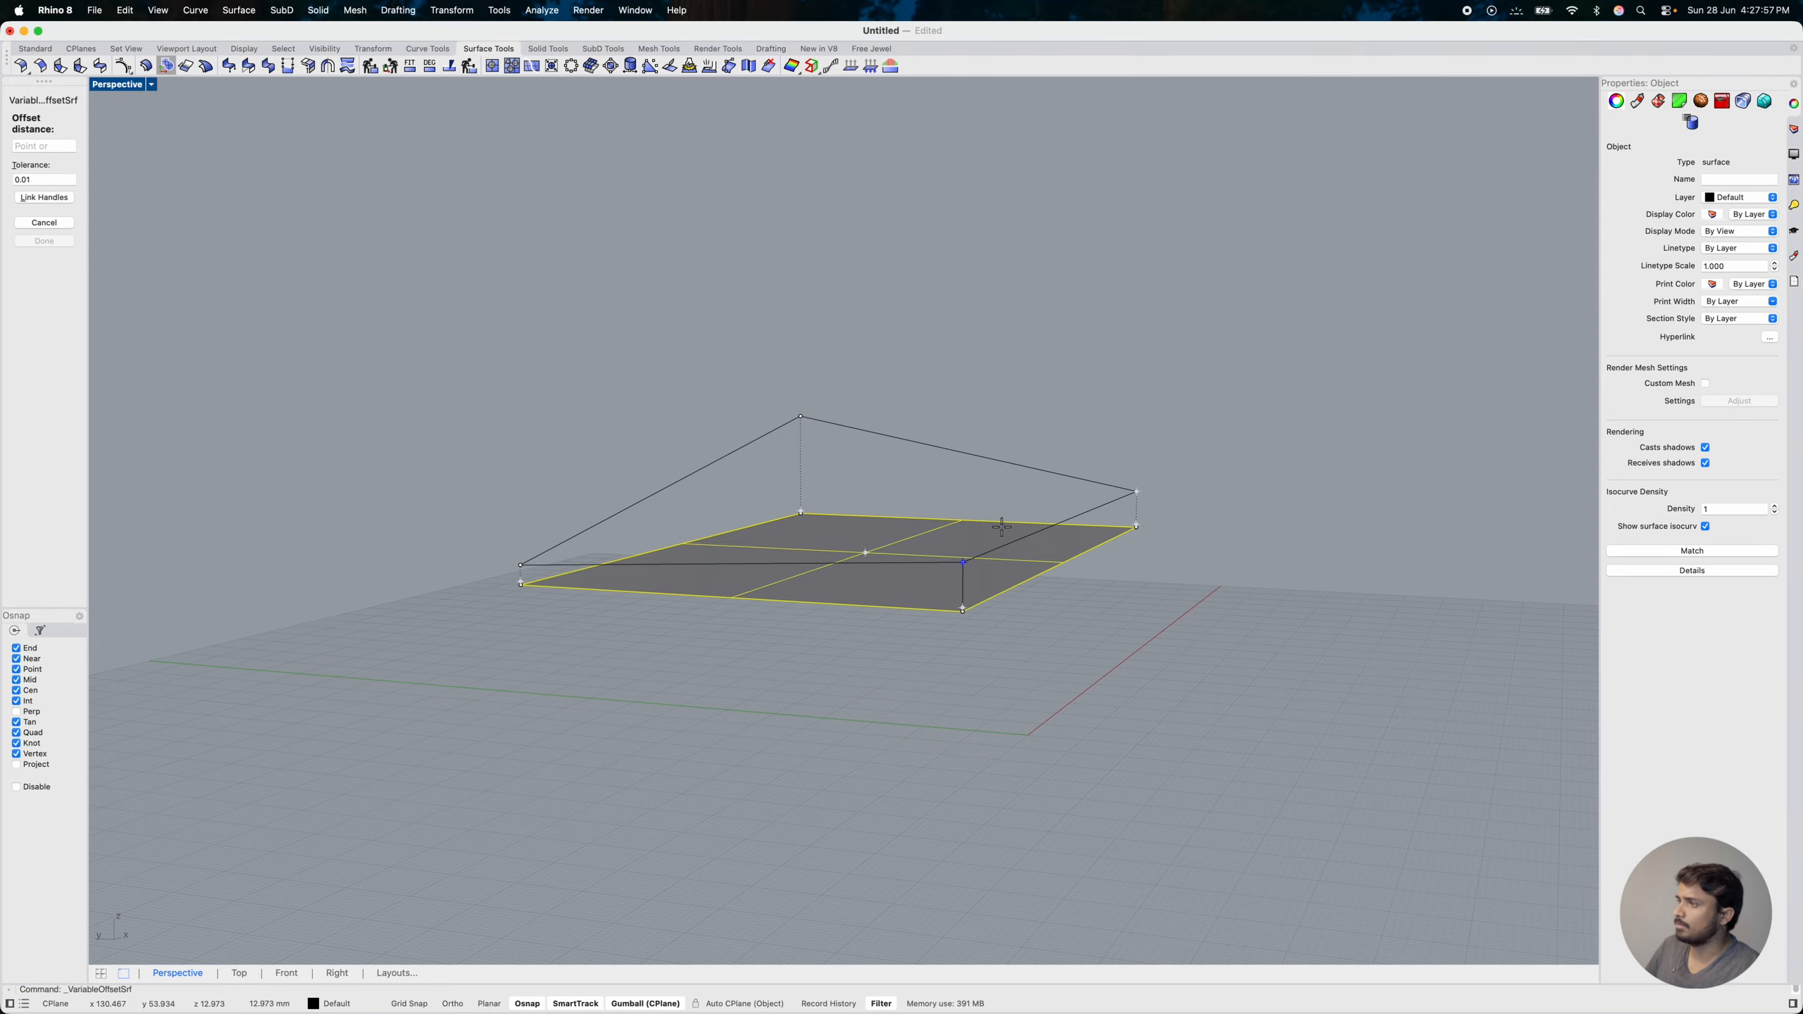
click(968, 323)
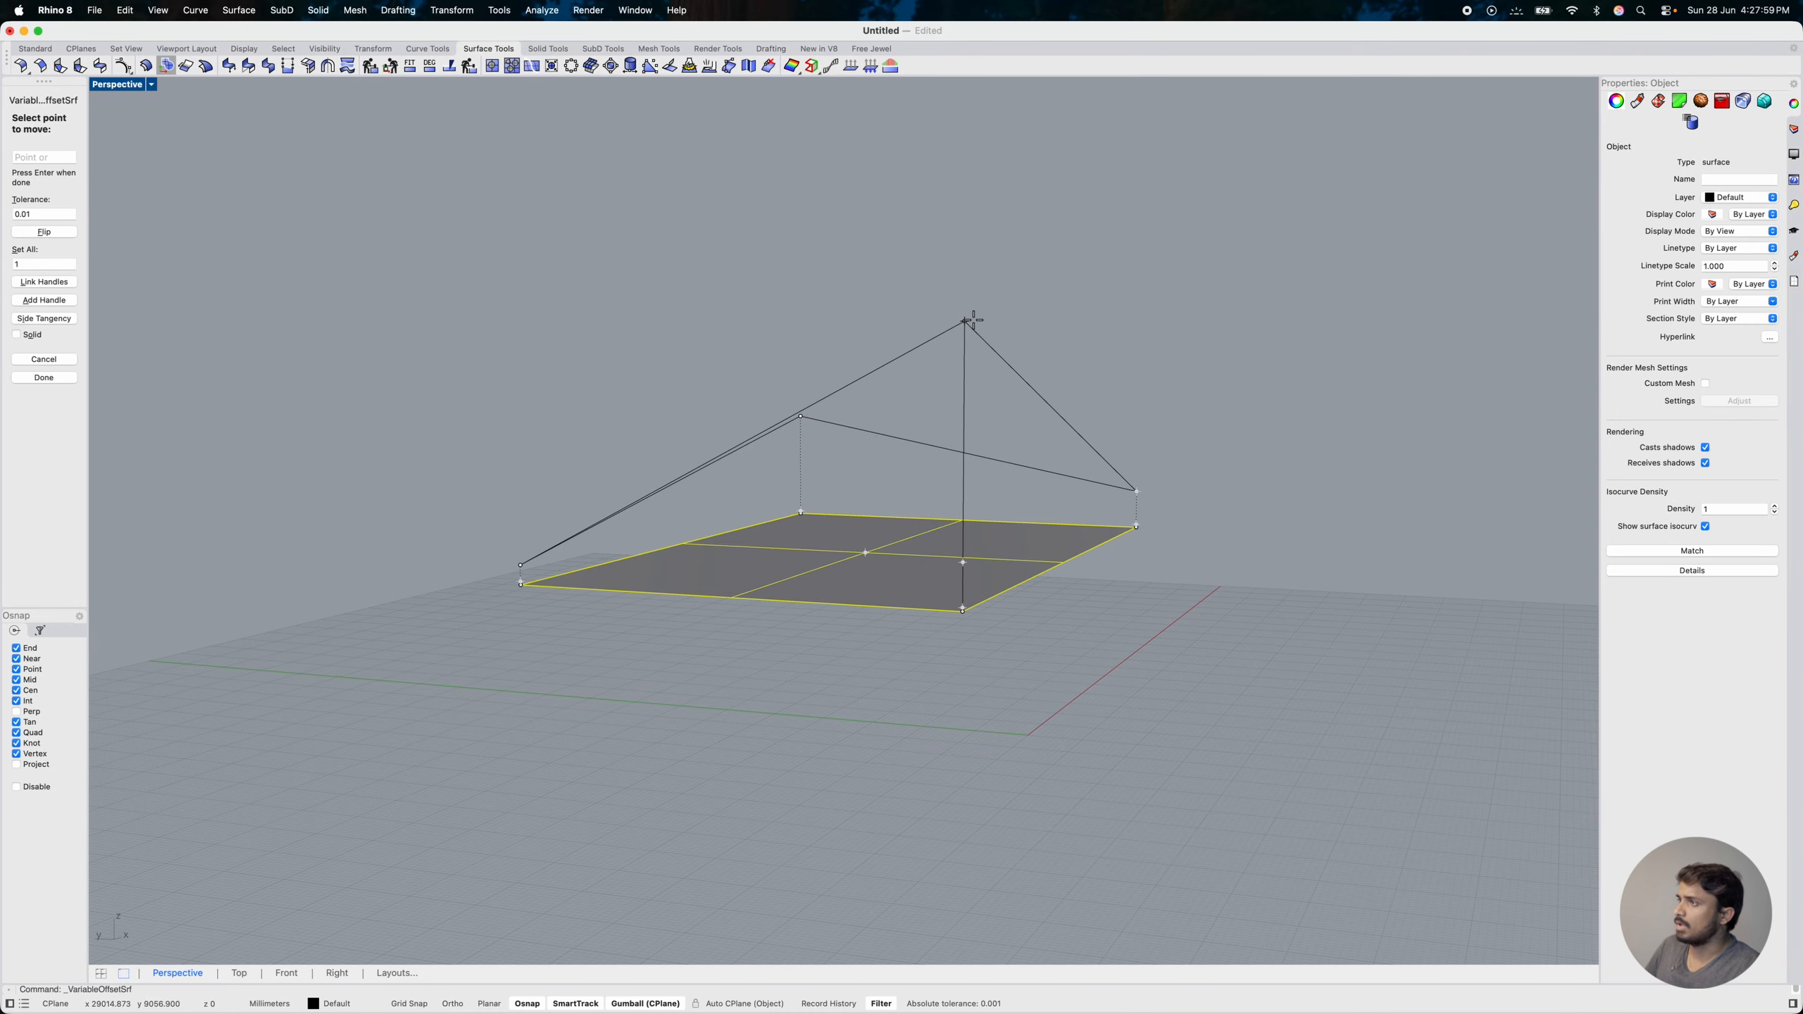
right_drag(729, 429, 767, 439)
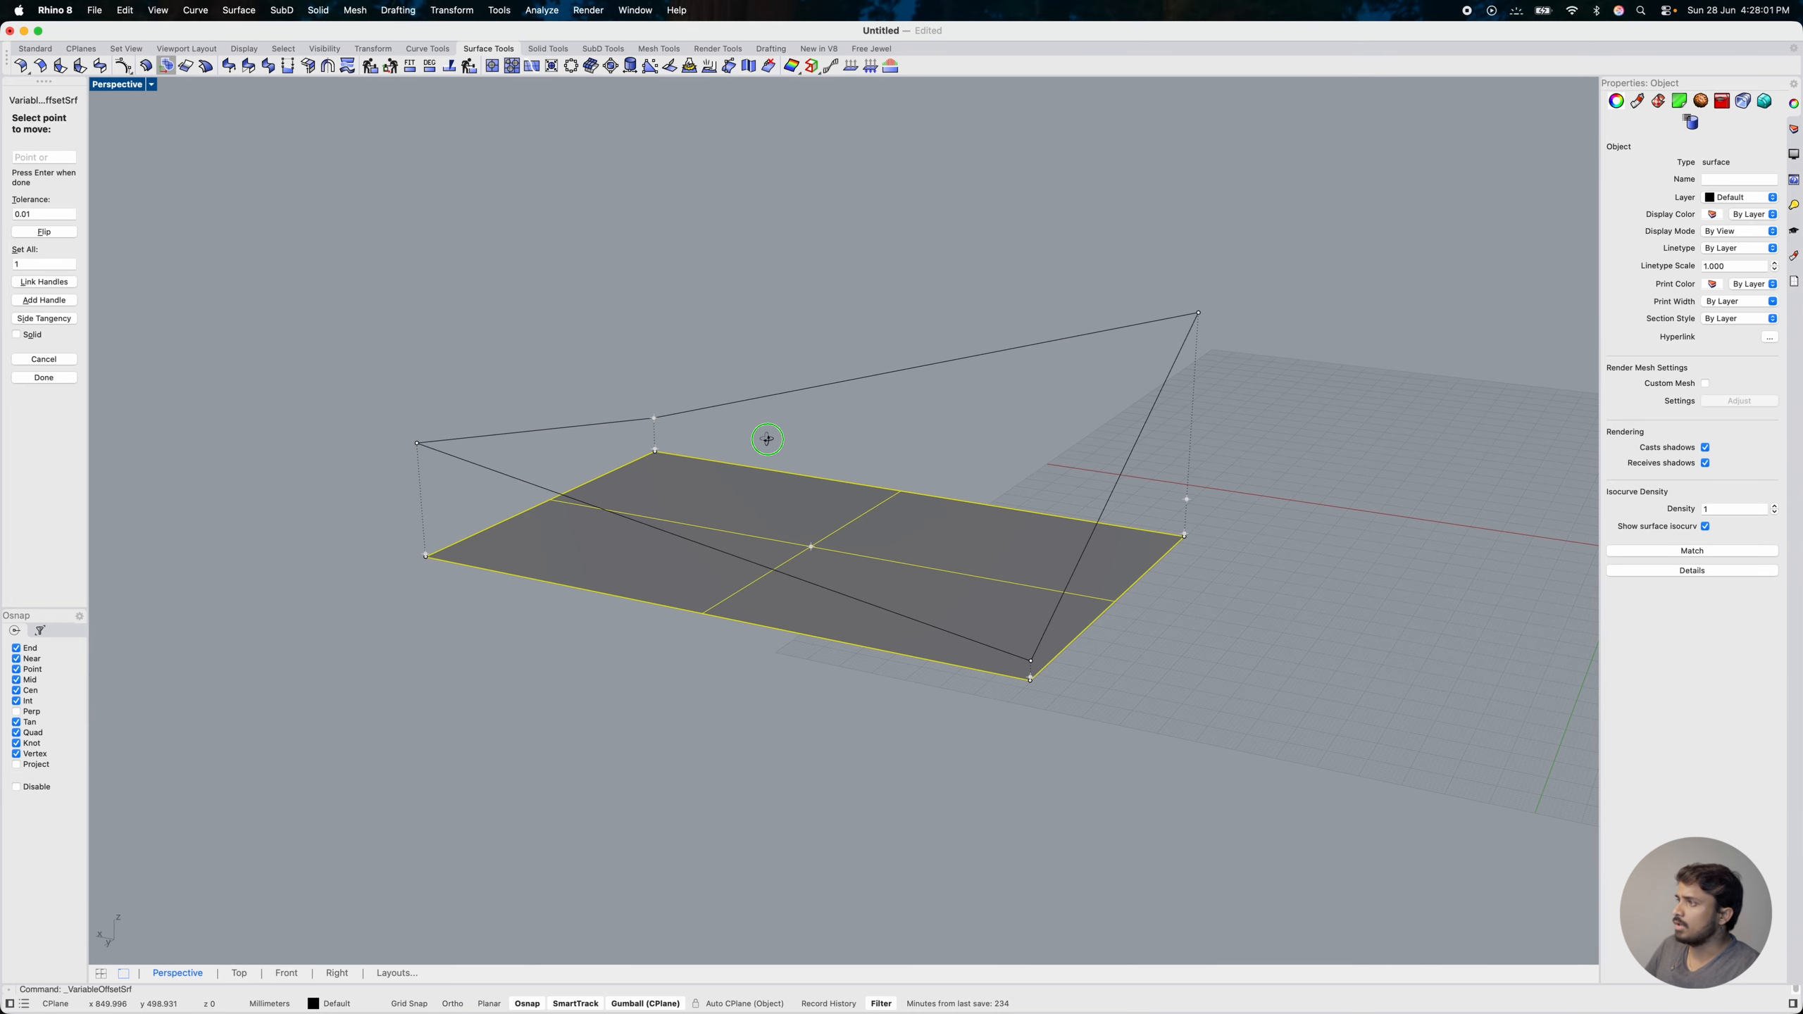
key(Return)
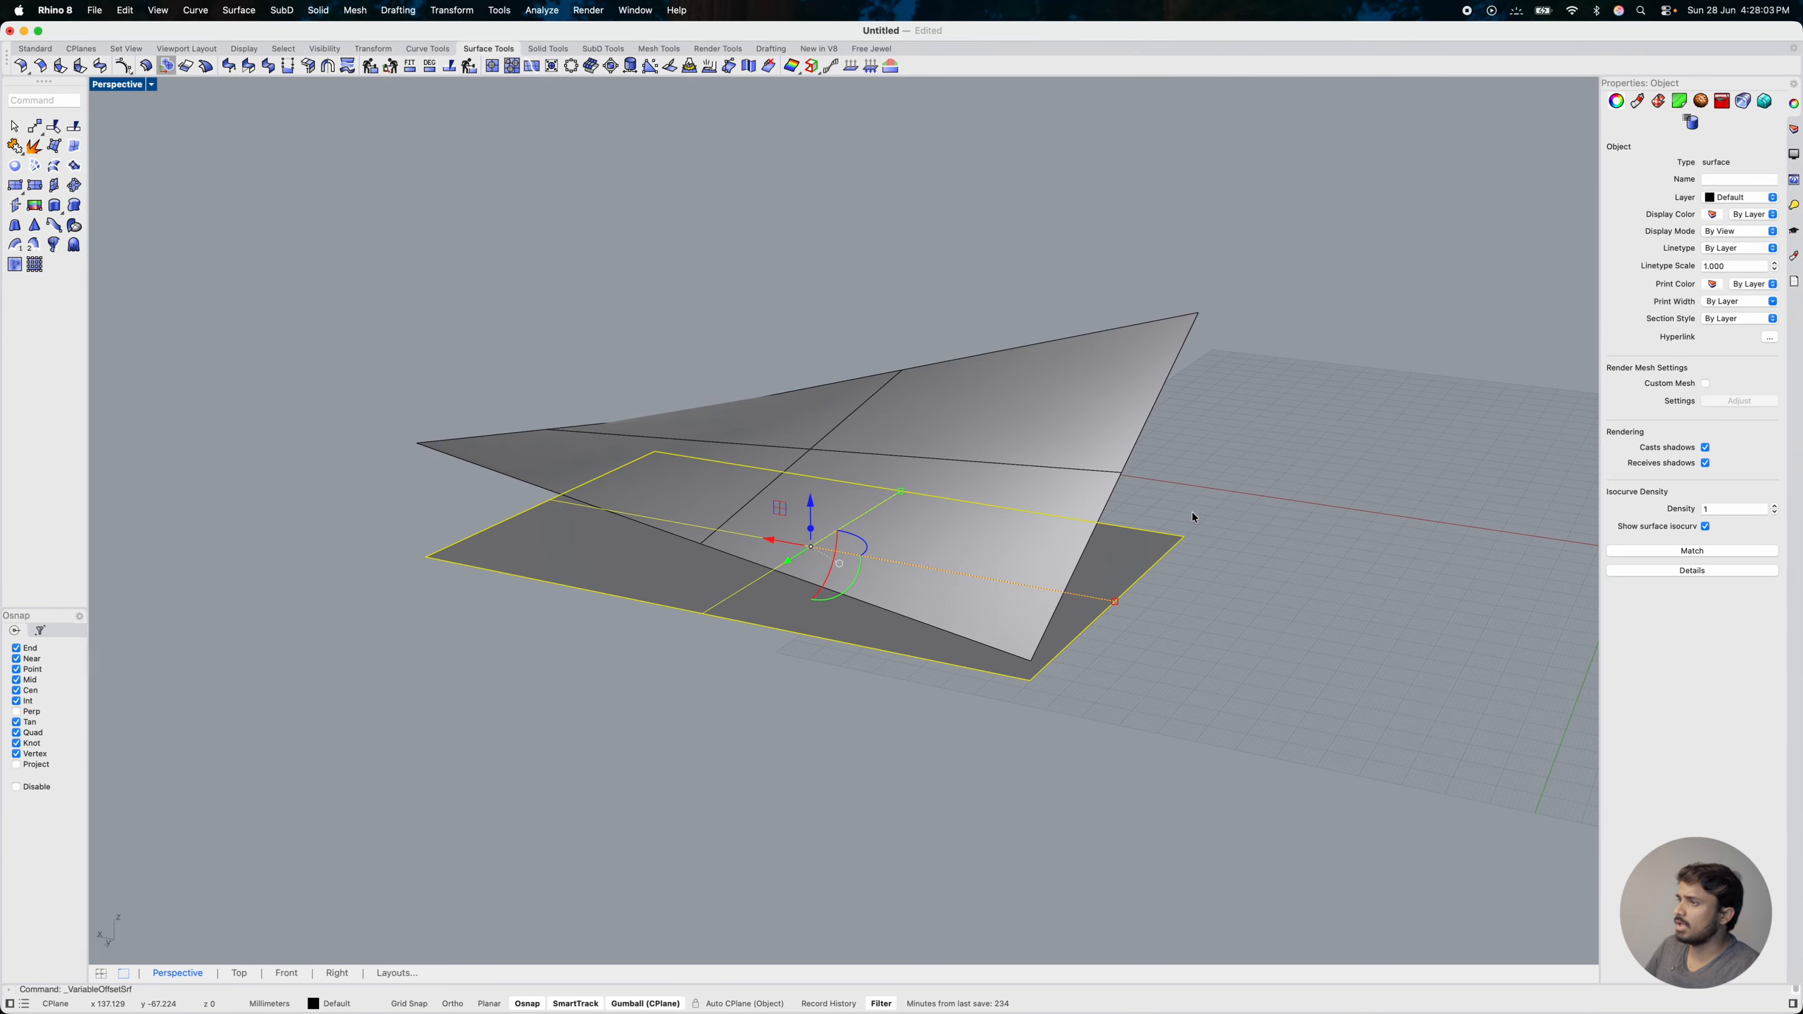
Step: Deselect the base plane and select the twisted offset surface to examine it from several angles
click(1230, 481)
right_drag(612, 511, 736, 537)
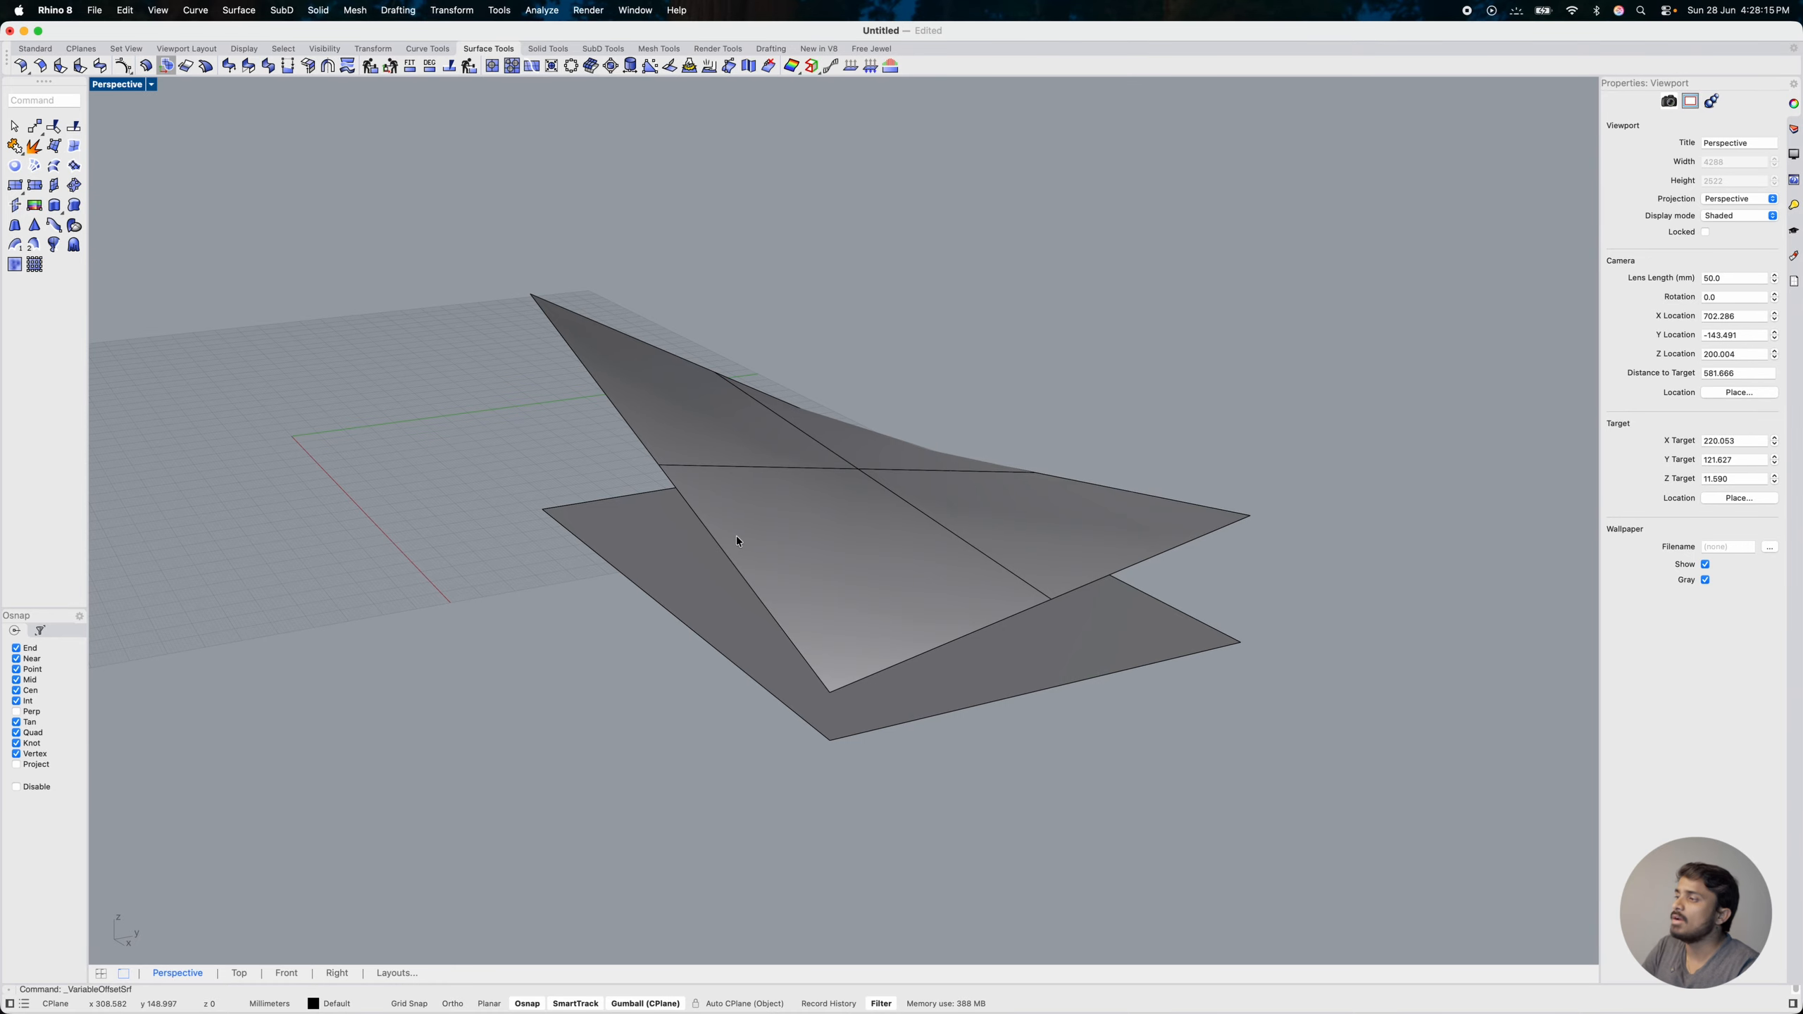
click(777, 536)
right_drag(966, 512, 796, 527)
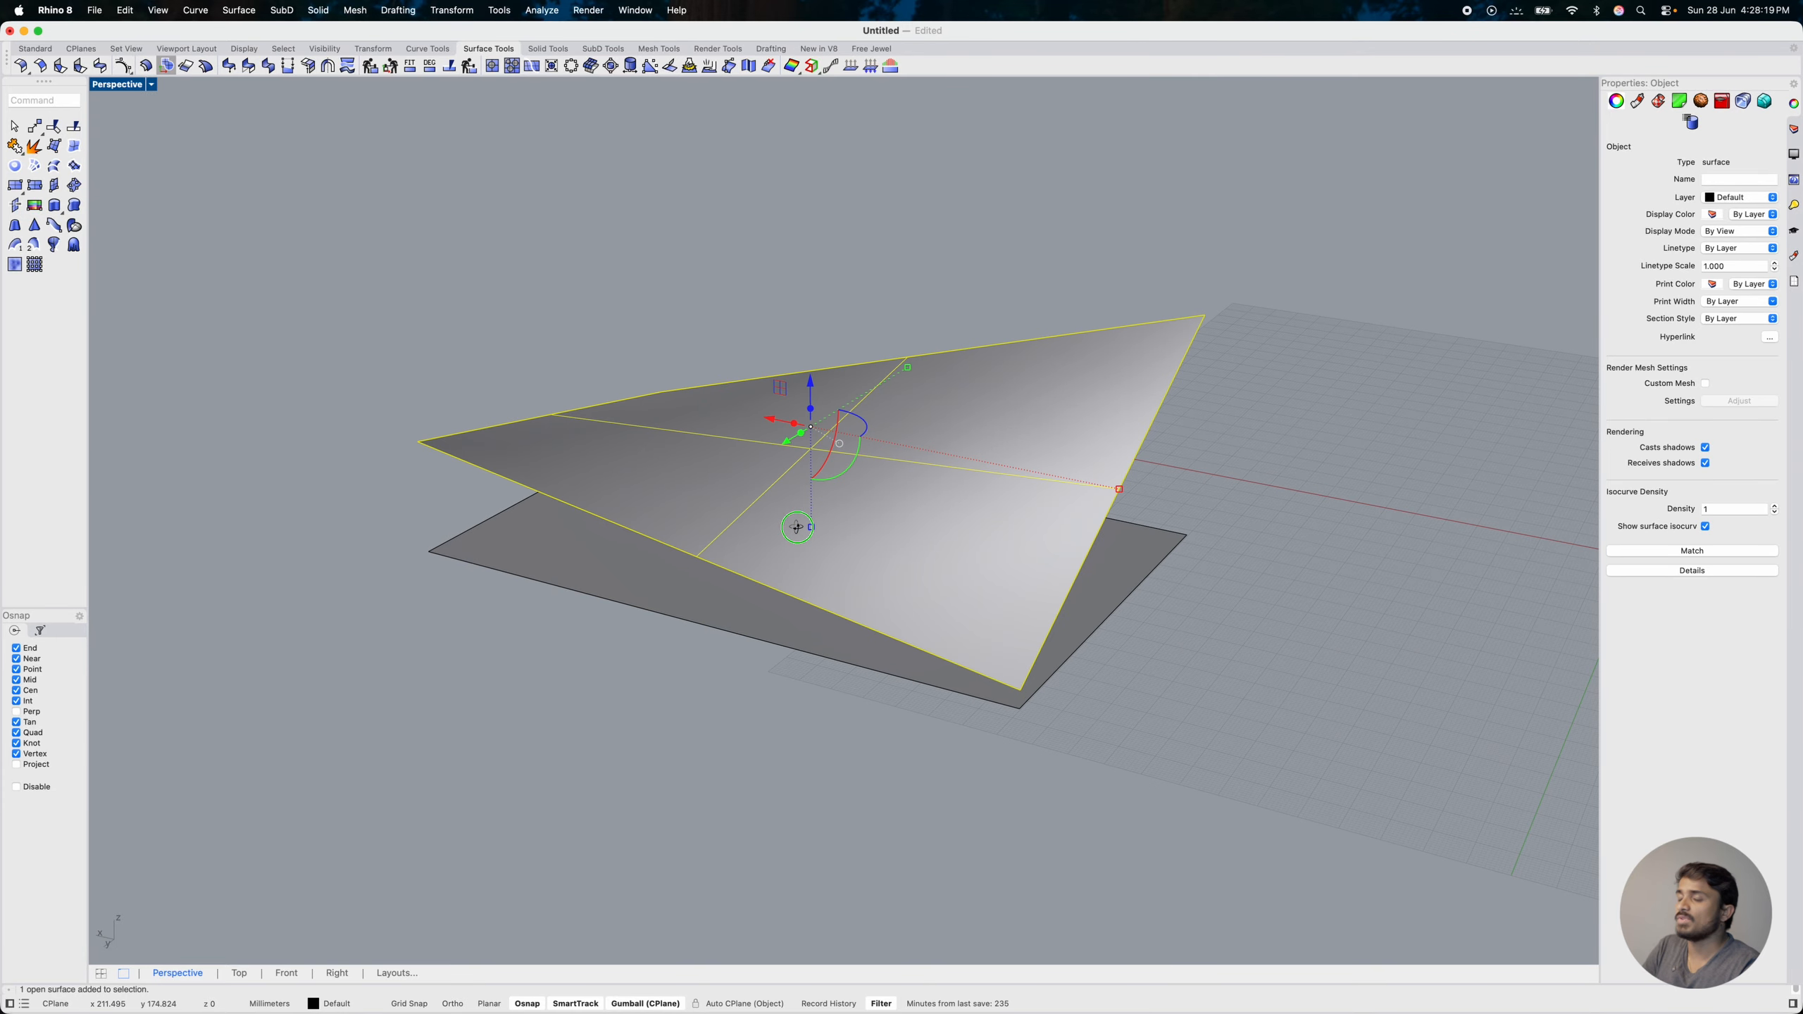